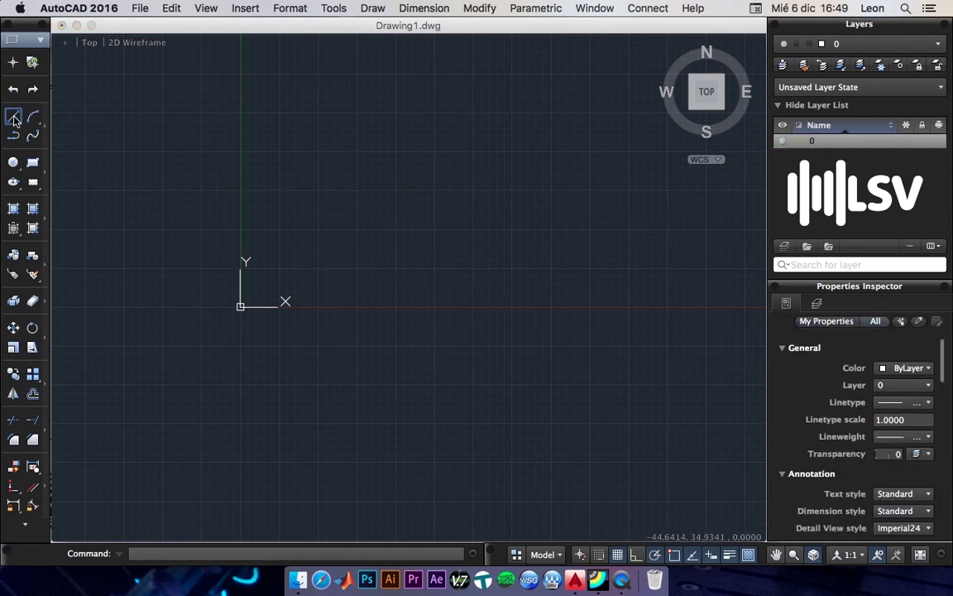
Step: Draw a small closed rectangle with a 6-unit bottom edge using LINE
left_click(345, 131)
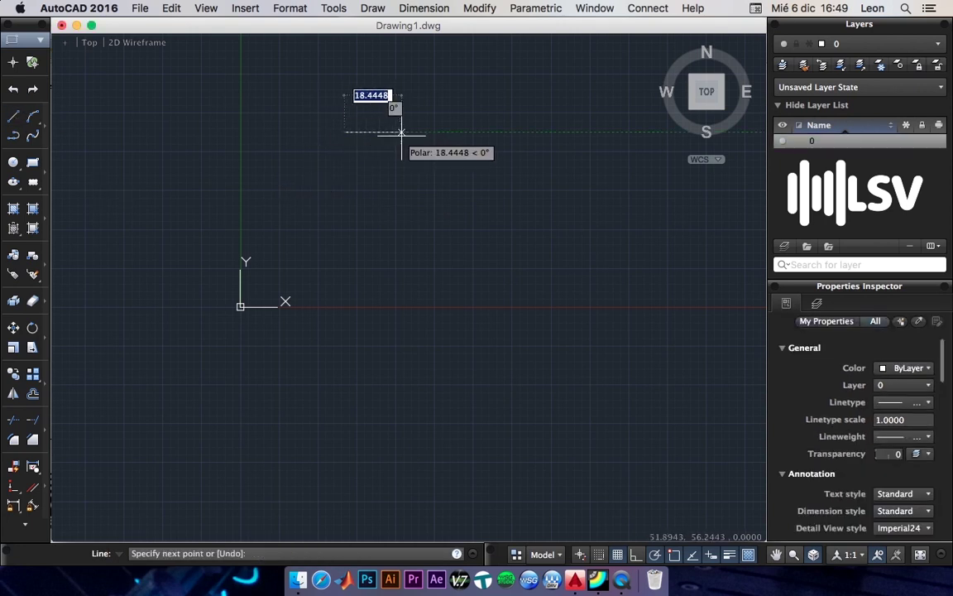
left_click(362, 131)
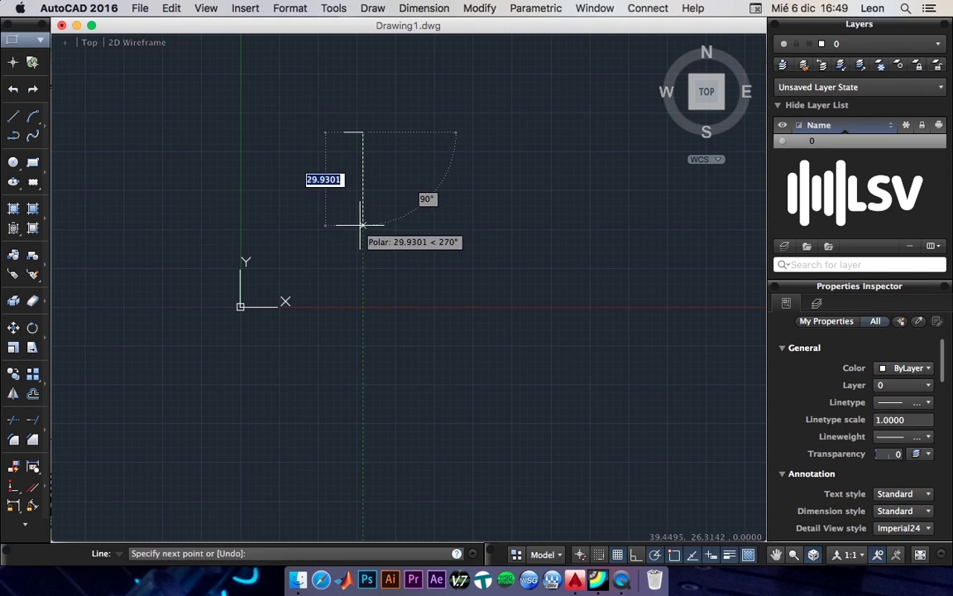
left_click(362, 163)
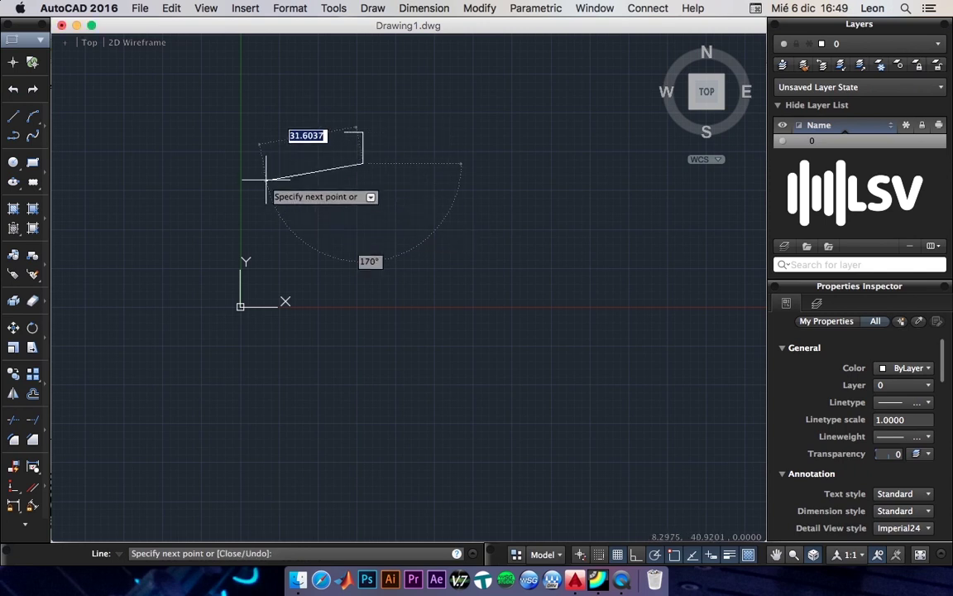
type("6")
key("Return")
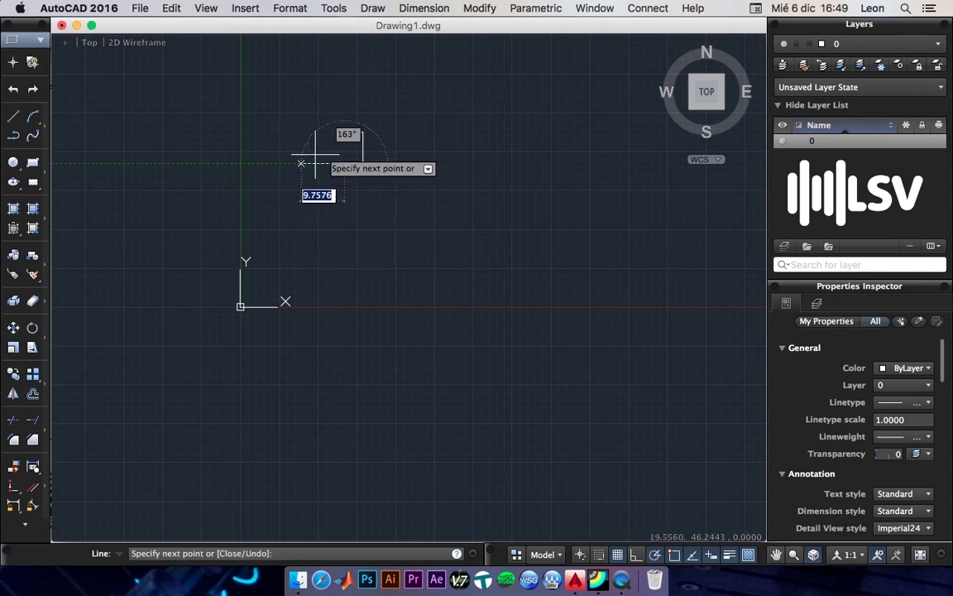
left_click(344, 133)
key("Return")
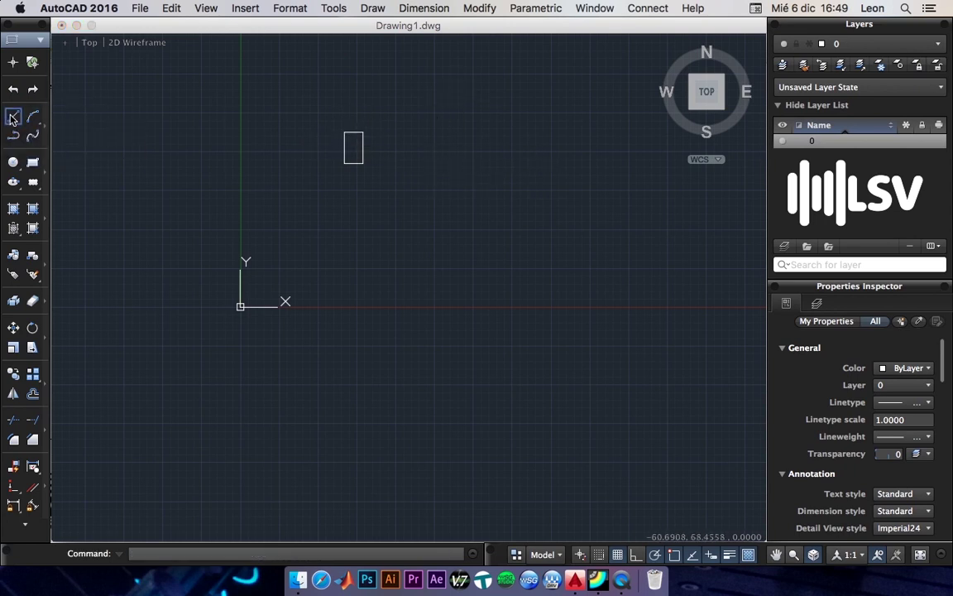
Step: Draw a larger closed four-line room outline around the small rectangle
left_click(319, 108)
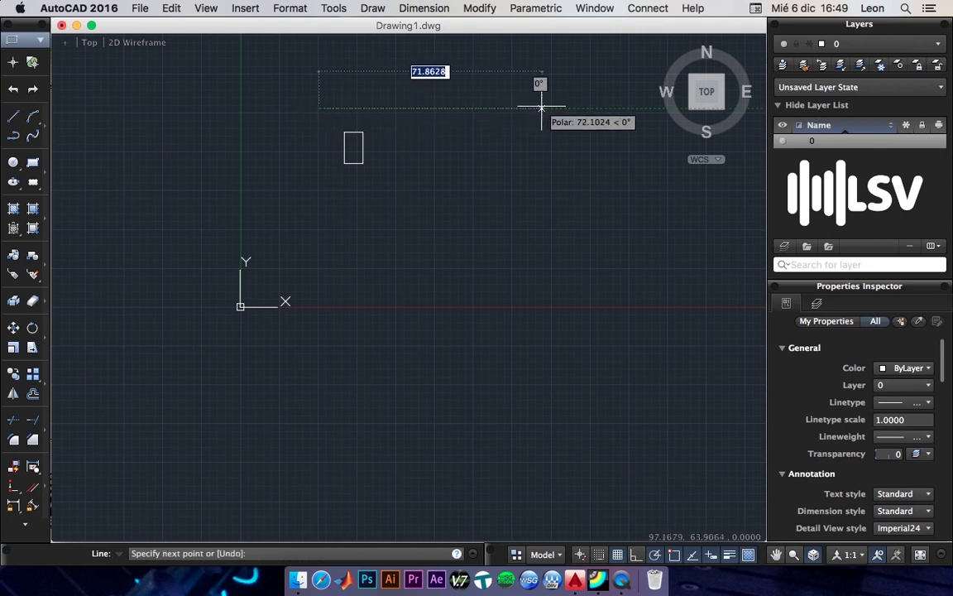
left_click(486, 108)
left_click(486, 182)
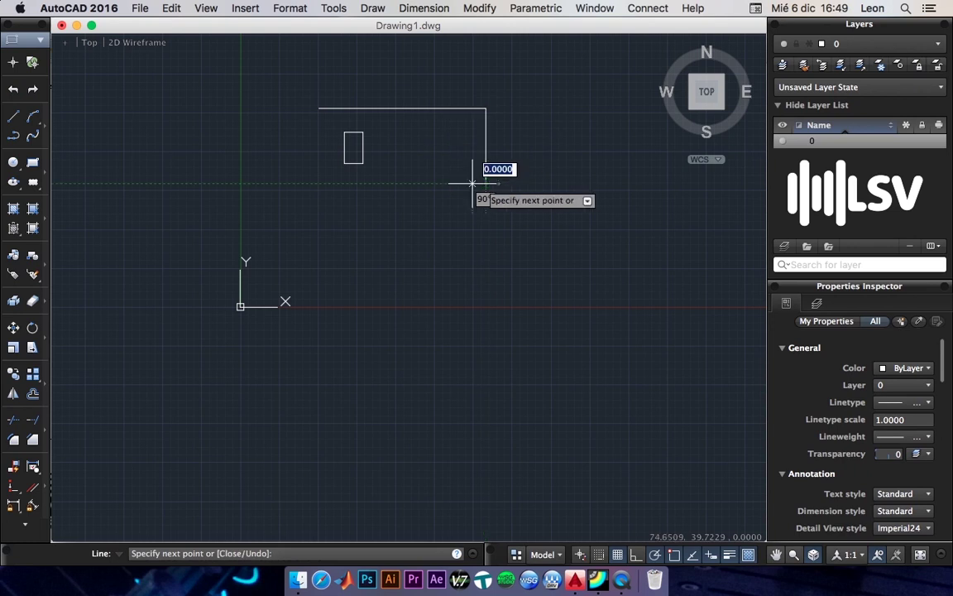
left_click(315, 182)
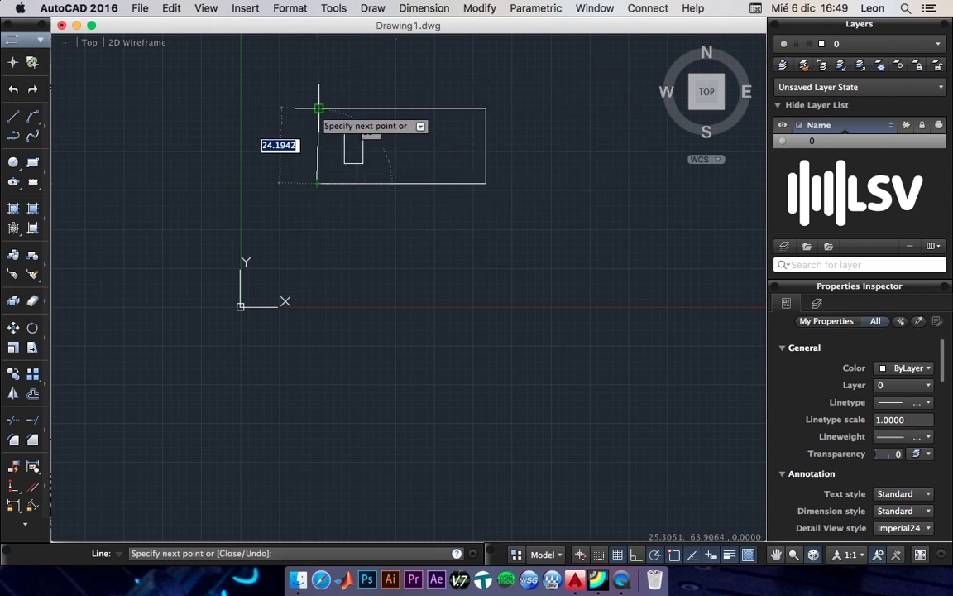
scroll(318, 108, "up", 2)
scroll(316, 104, "up", 2)
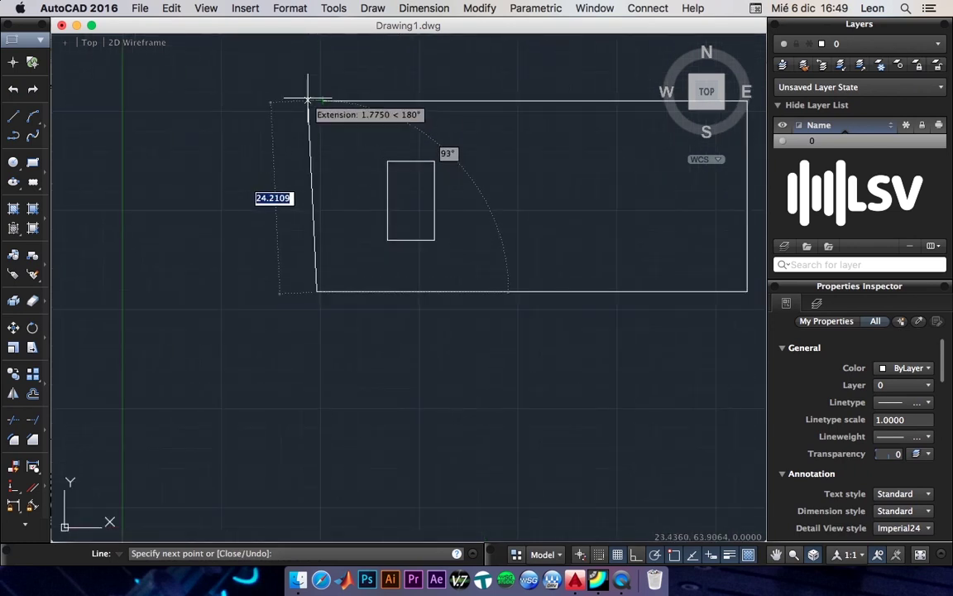
left_click(315, 100)
key("Return")
Step: Stretch the room outline's top edge so its left end meets the corner
left_click(323, 100)
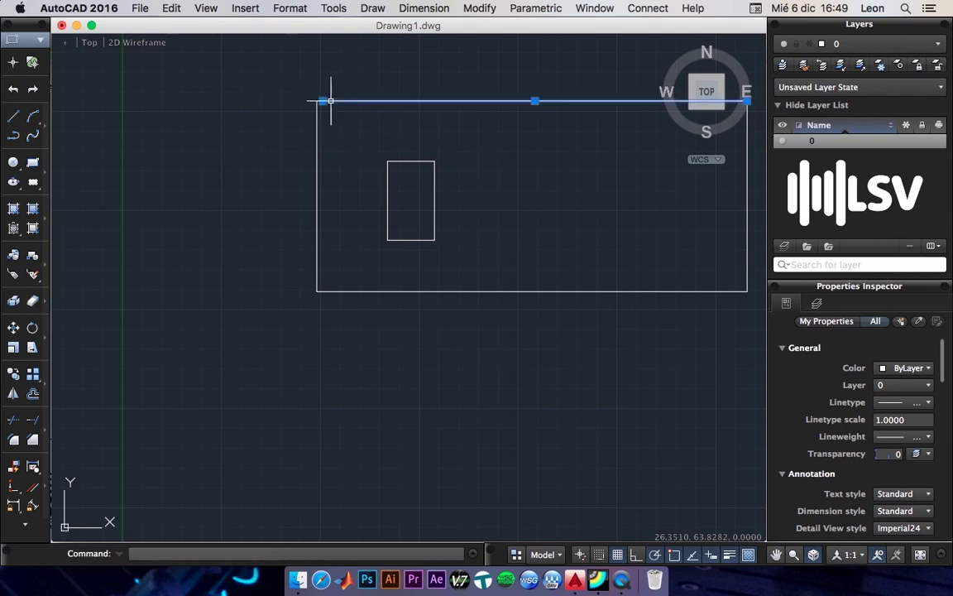
left_click(323, 101)
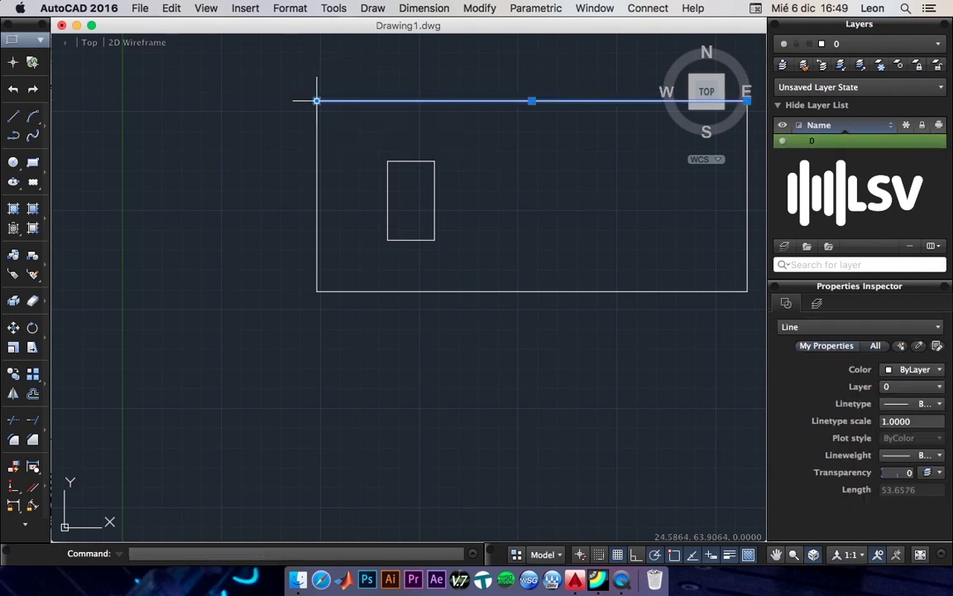
middle_click_drag(316, 101, 187, 116)
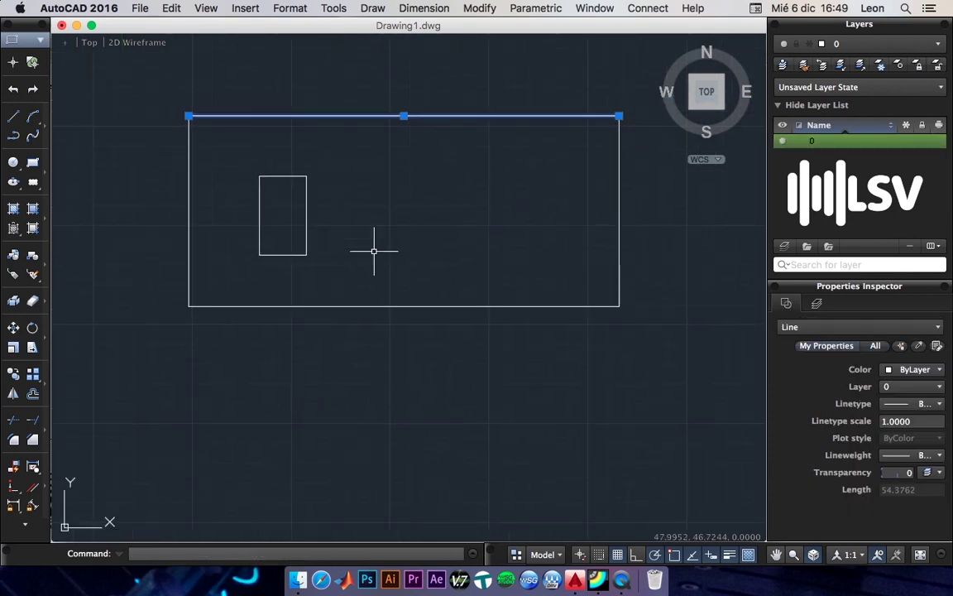
key("Escape")
key("Escape")
Step: Move the small rectangle slightly upward inside the room outline
left_click(366, 276)
left_click(230, 146)
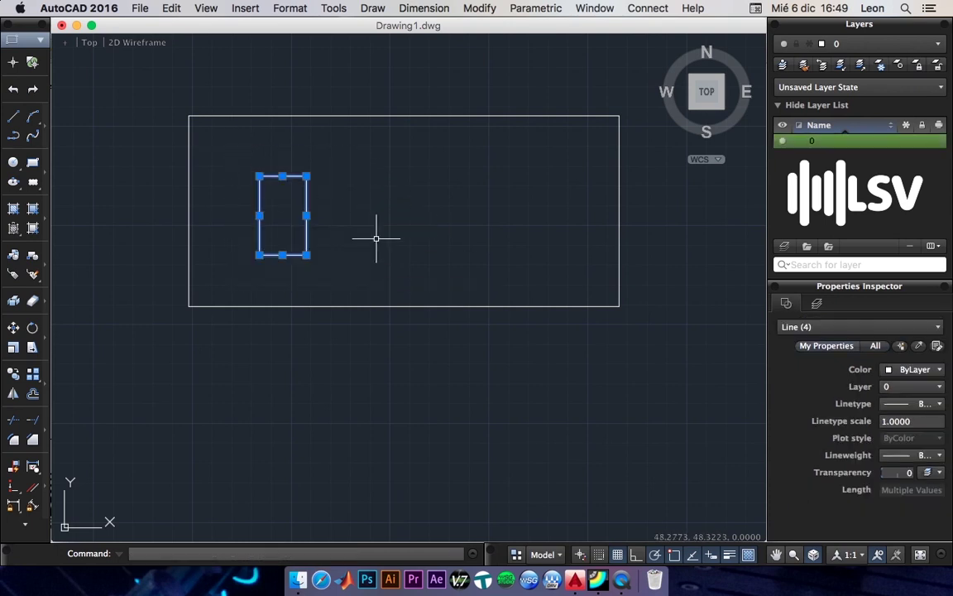
type("move")
key("Return")
left_click(428, 267)
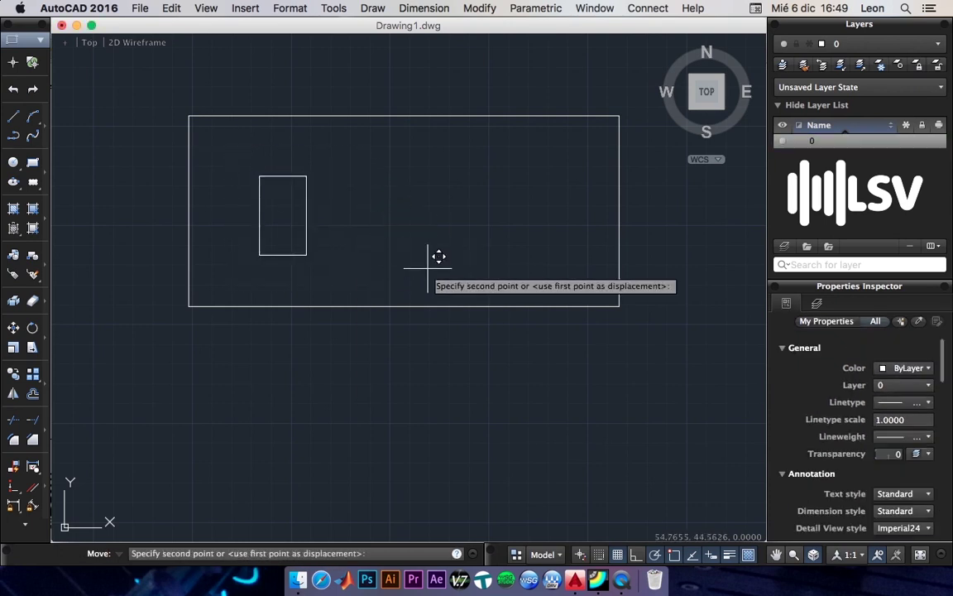
left_click(427, 259)
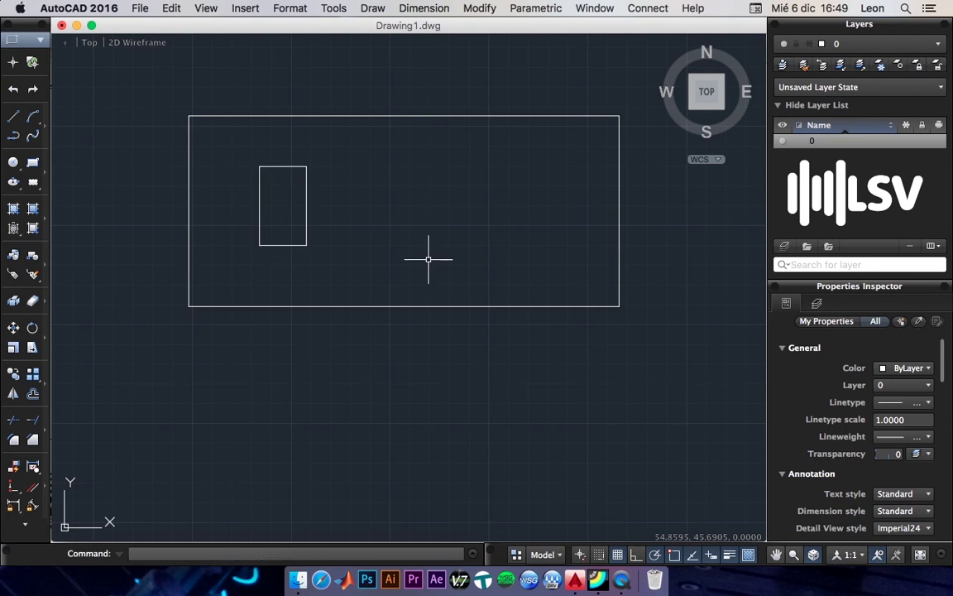
Step: Draw a small square above the tall rectangle near the room's left side
left_click(15, 122)
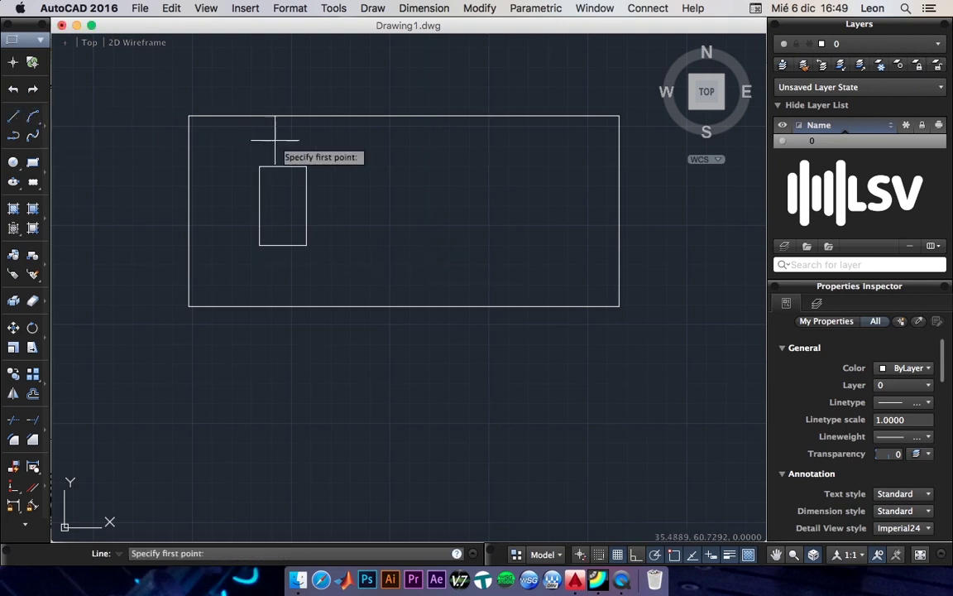
left_click(285, 136)
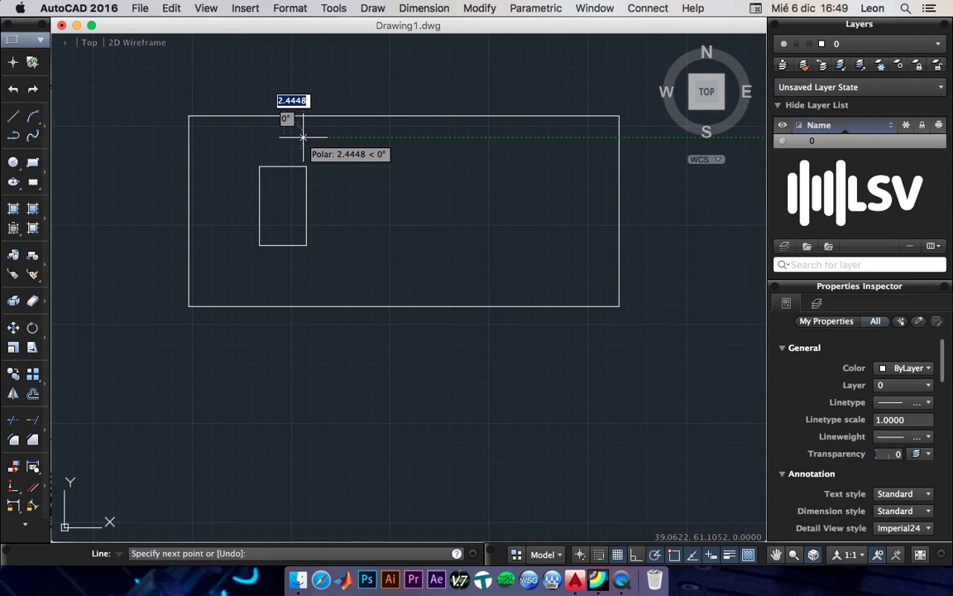
left_click(304, 136)
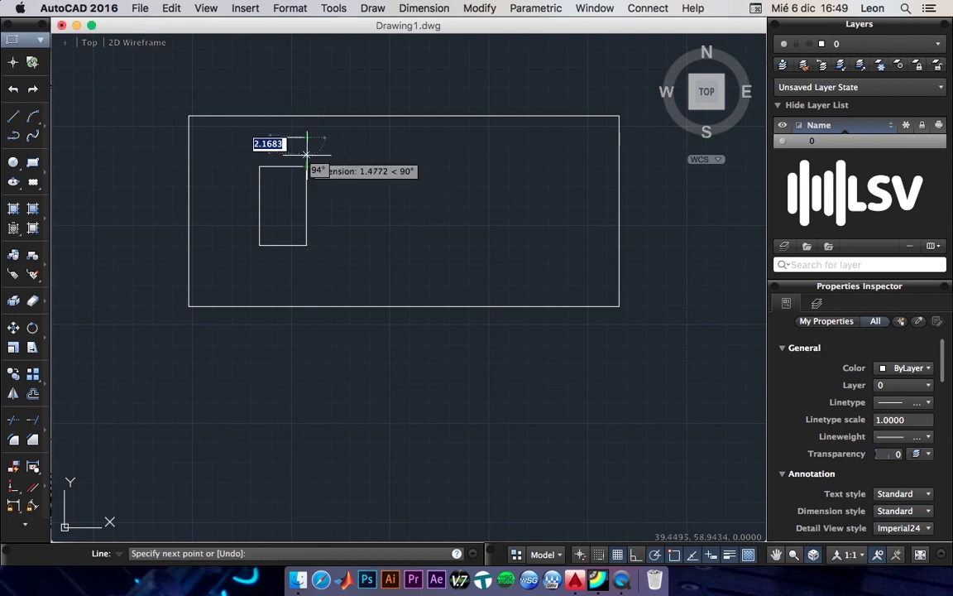
scroll(306, 154, "up", 3)
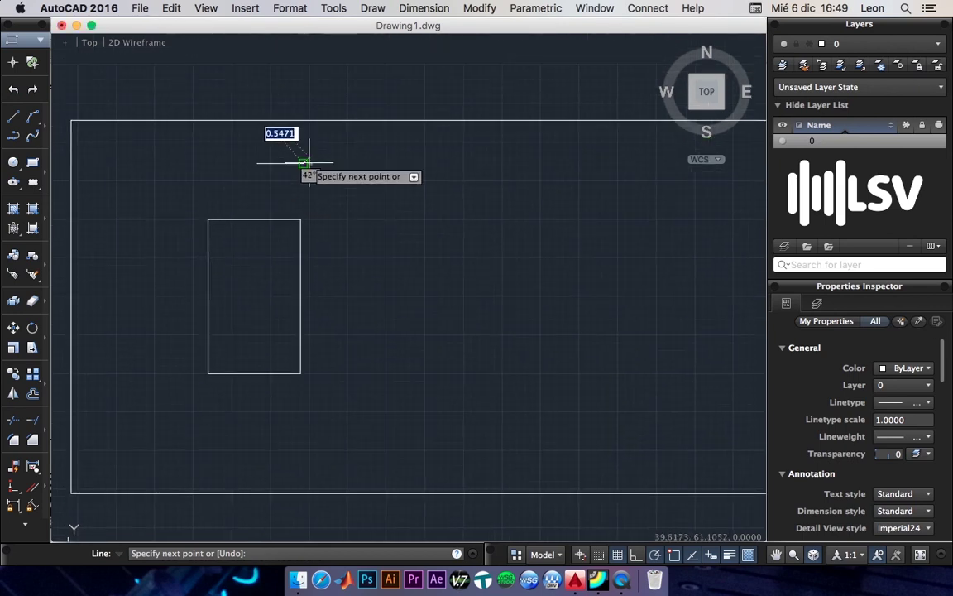
left_click(303, 208)
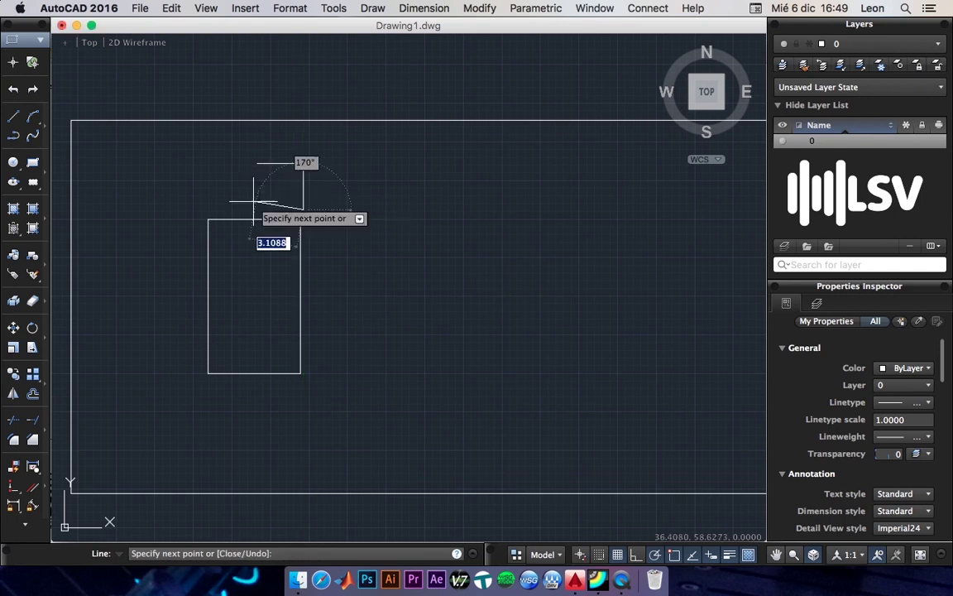
left_click(256, 209)
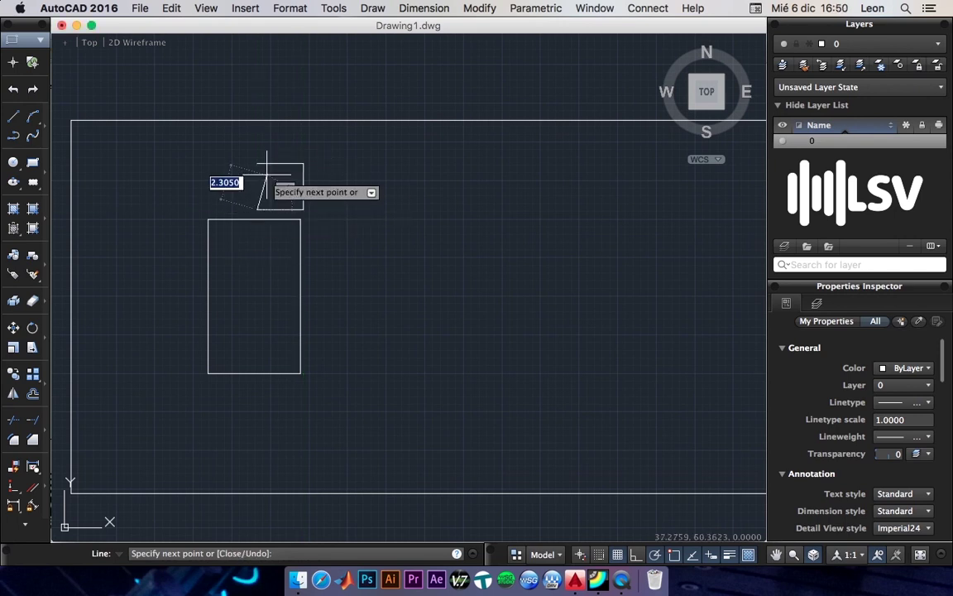
key("Return")
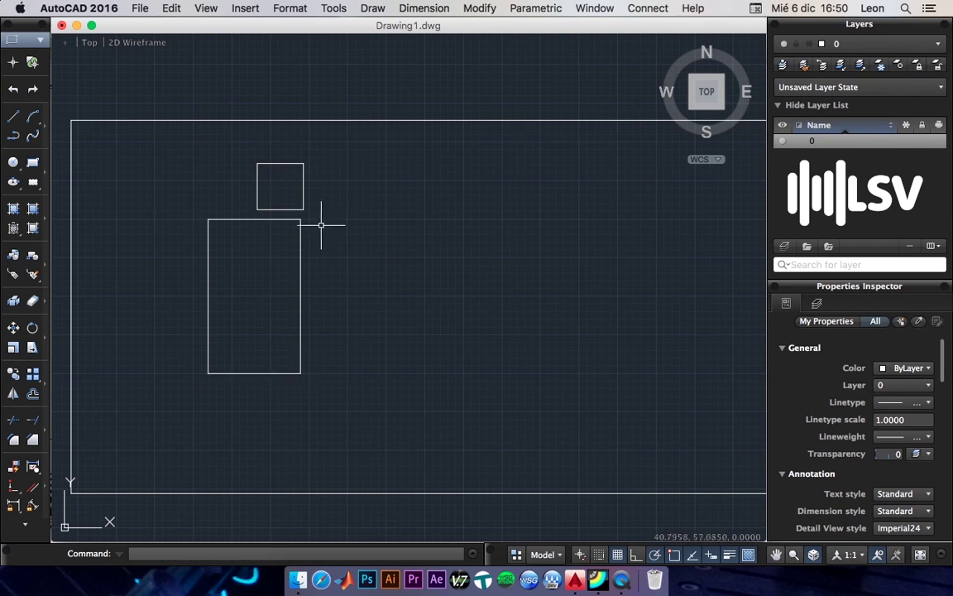
Step: Copy the small square to a spot just below the tall rectangle
left_click(324, 212)
left_click(188, 144)
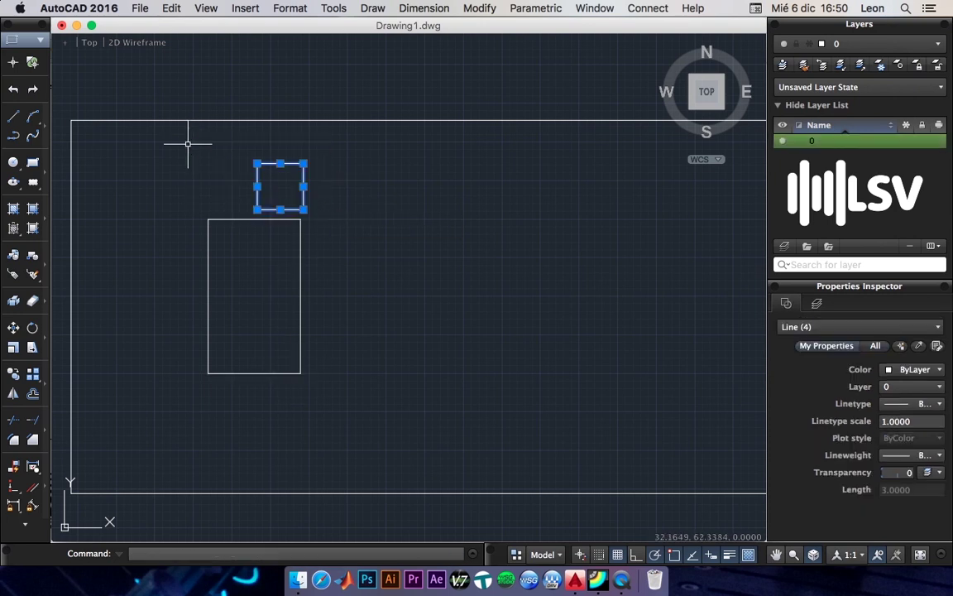
type("co")
key("Return")
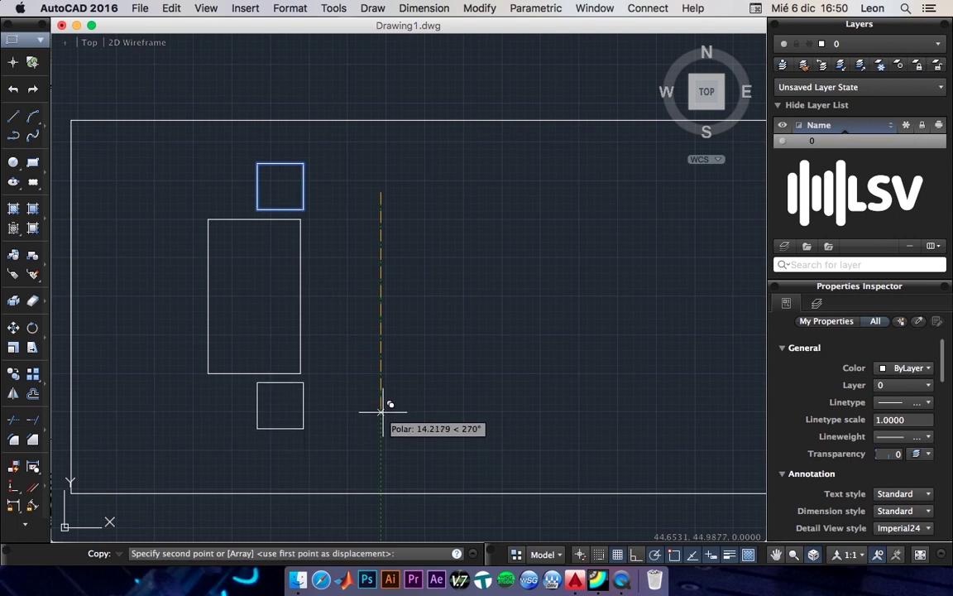
key("Return")
scroll(382, 407, "right", 3)
scroll(382, 407, "down", 3)
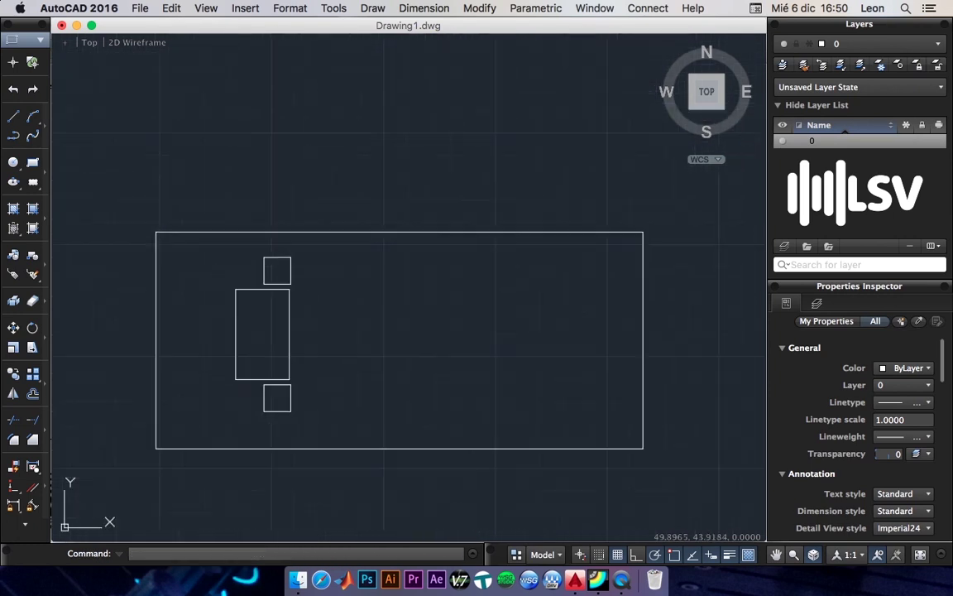
scroll(383, 410, "up", 3)
scroll(382, 411, "down", 2)
scroll(383, 411, "up", 1)
scroll(382, 411, "up", 1)
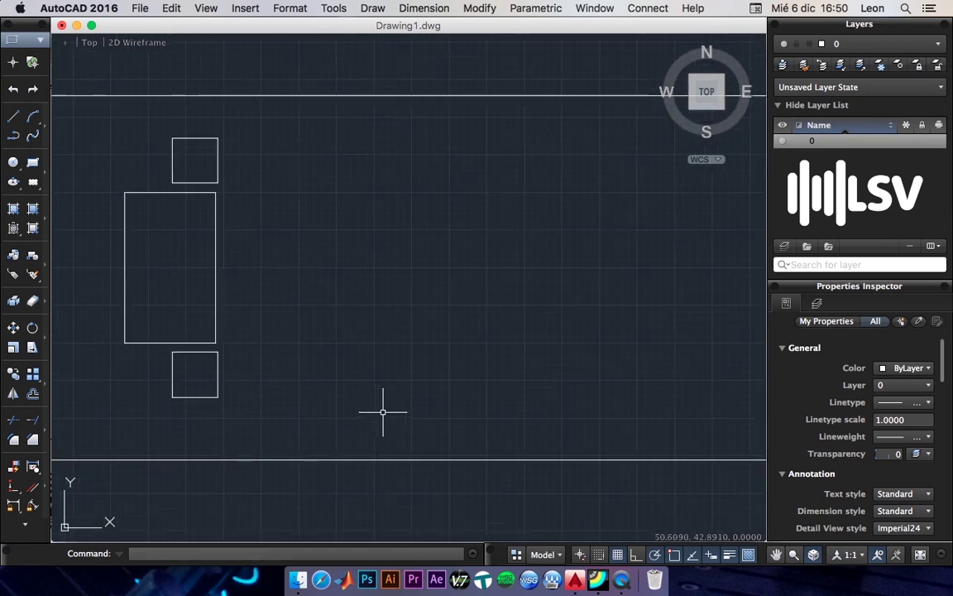
scroll(382, 411, "right", 1)
scroll(398, 369, "down", 1)
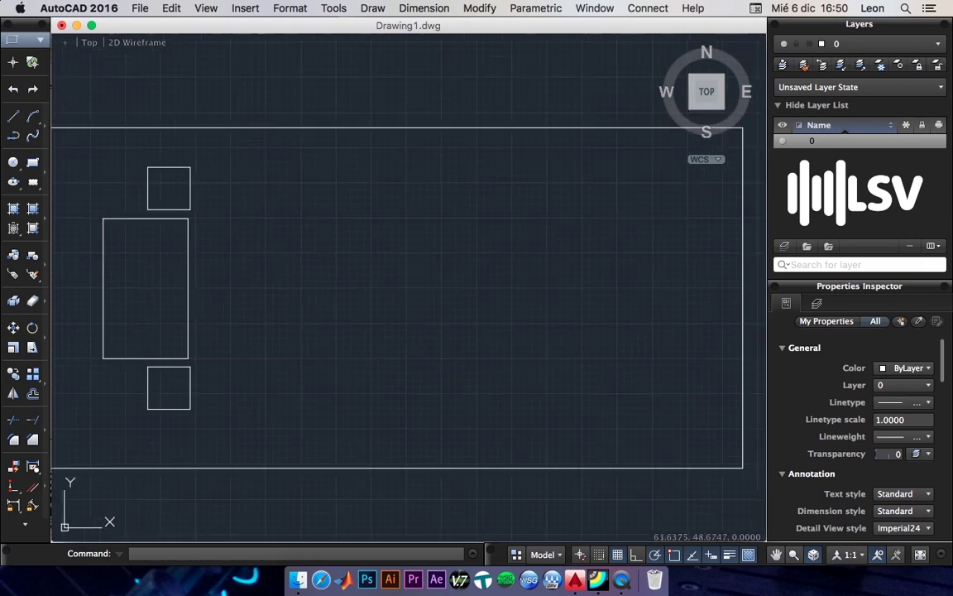
scroll(398, 370, "down", 1)
scroll(500, 341, "up", 1)
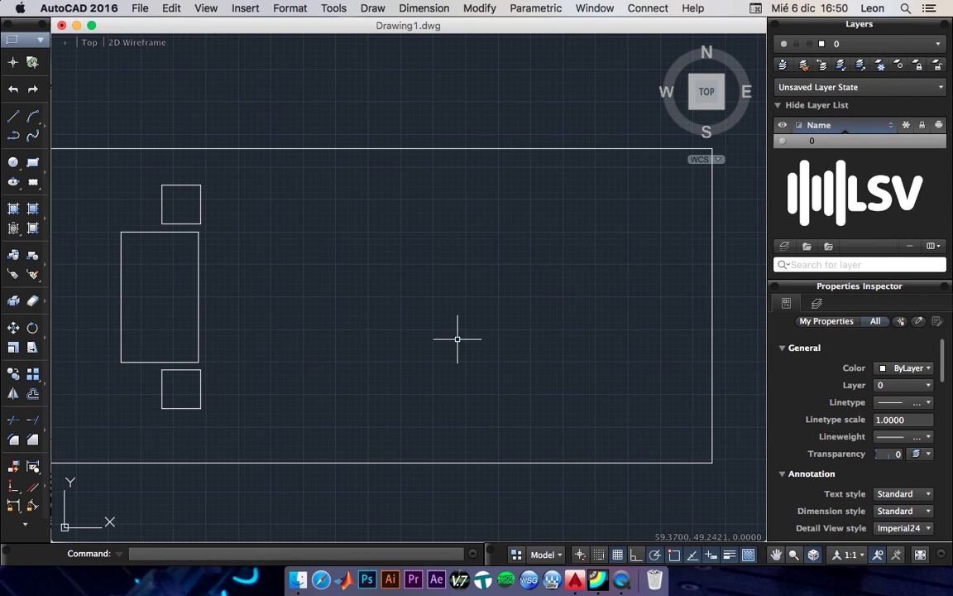
Step: Draw a temporary guide line from the tall rectangle's top-right corner across the room
left_click(13, 119)
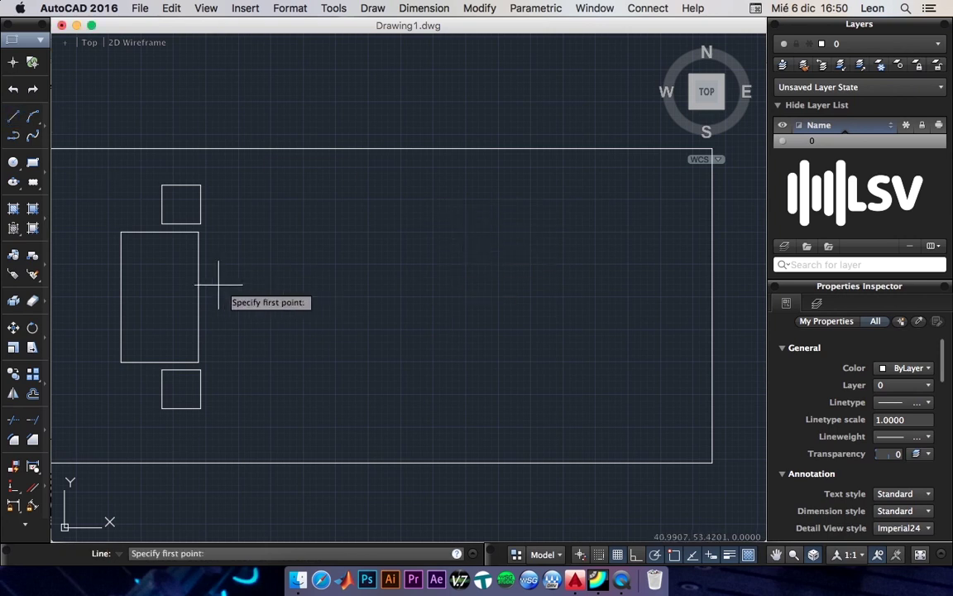
left_click(199, 231)
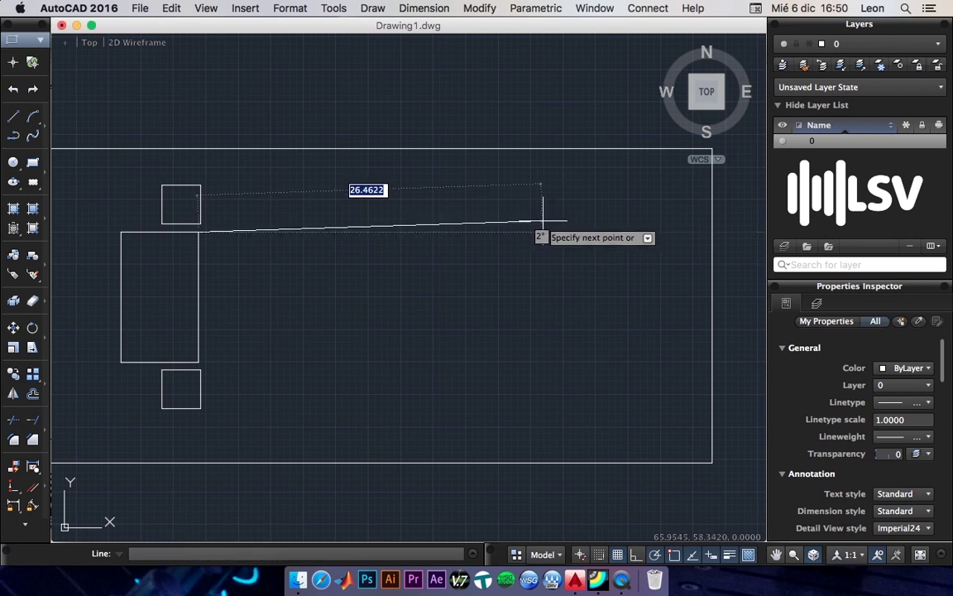
type("25")
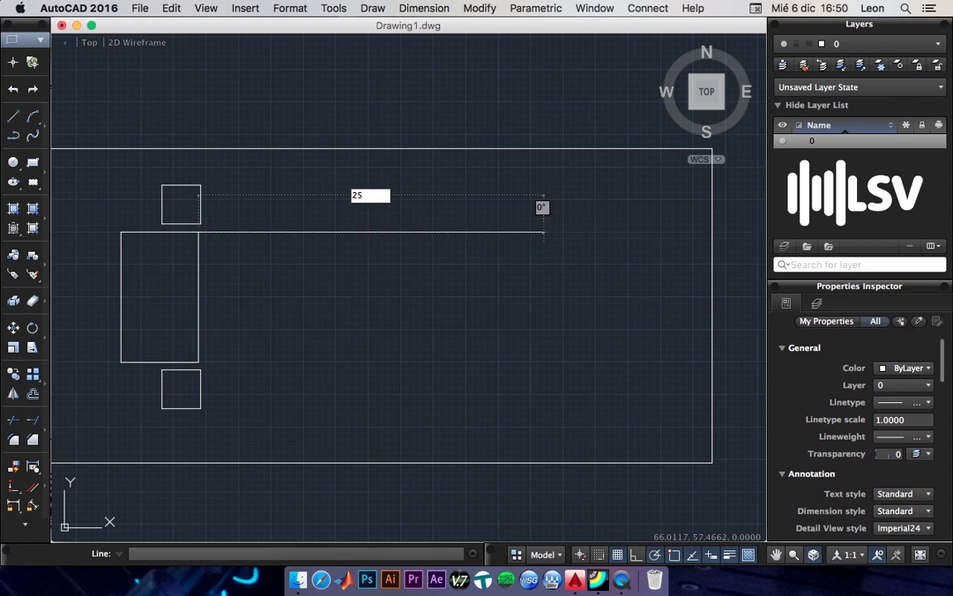
key("Return")
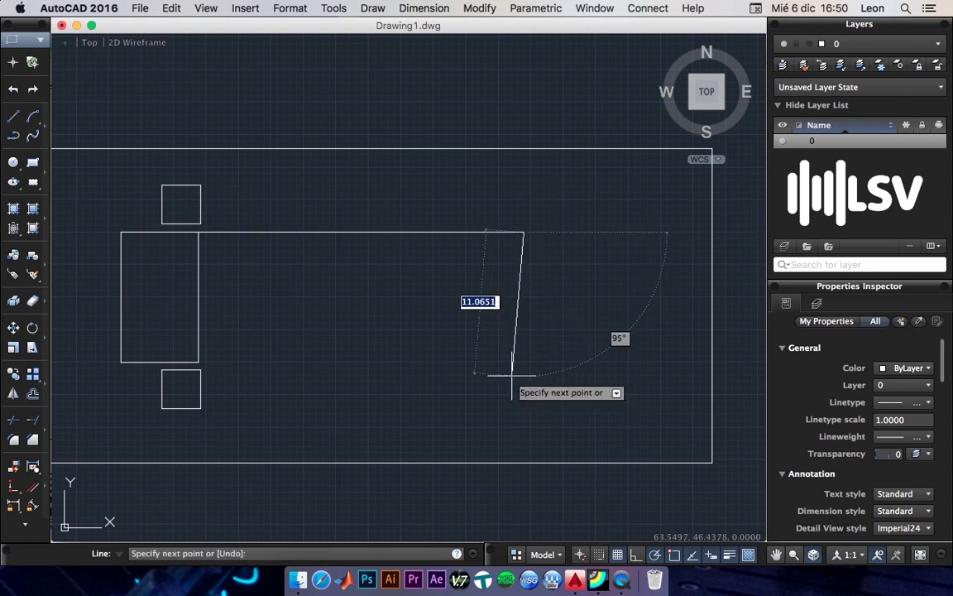
left_click(522, 368)
key("Return")
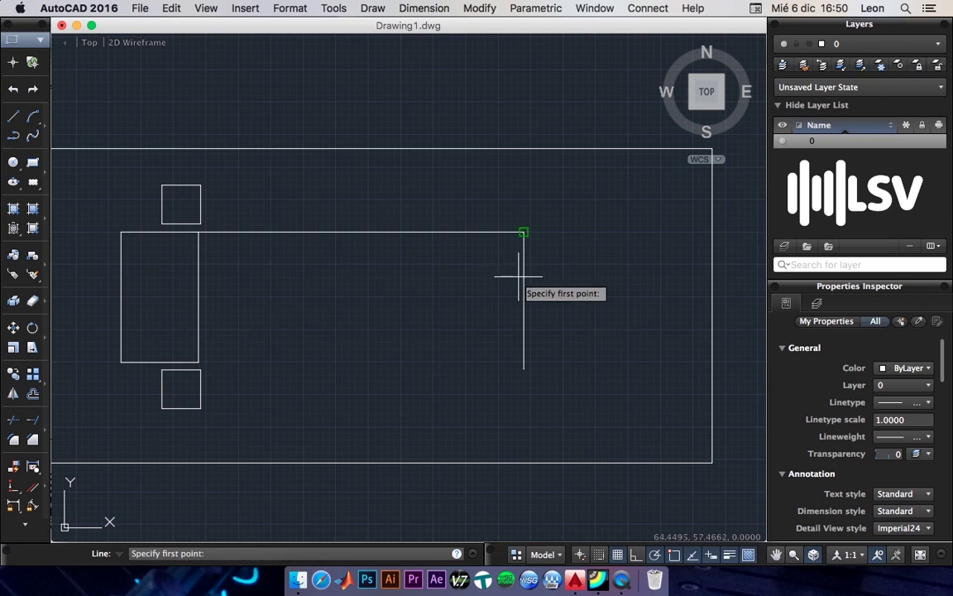
Step: Draw a narrow upright rectangle with a 3-unit top edge near the room's right side
left_click(523, 232)
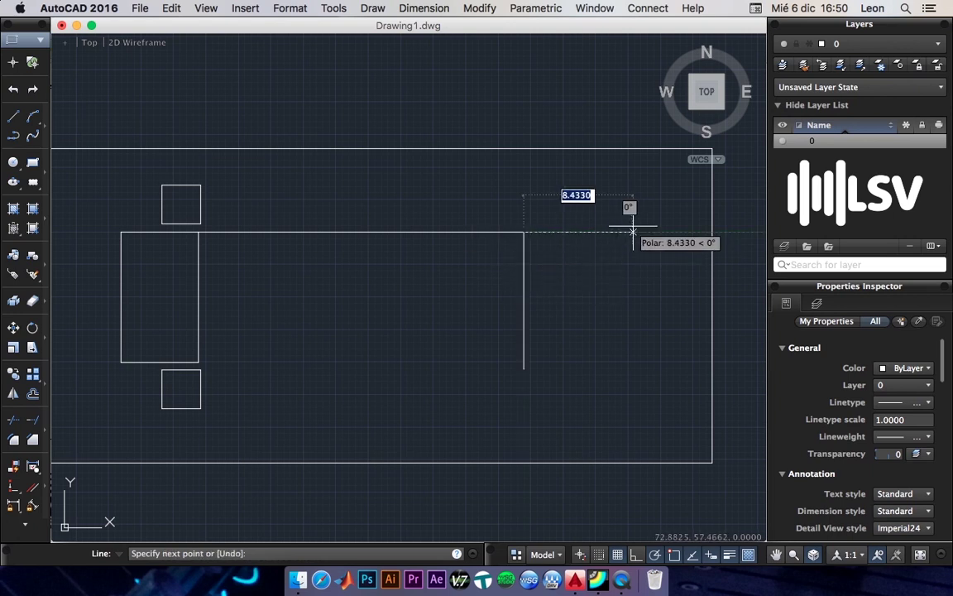
type("3")
key("Return")
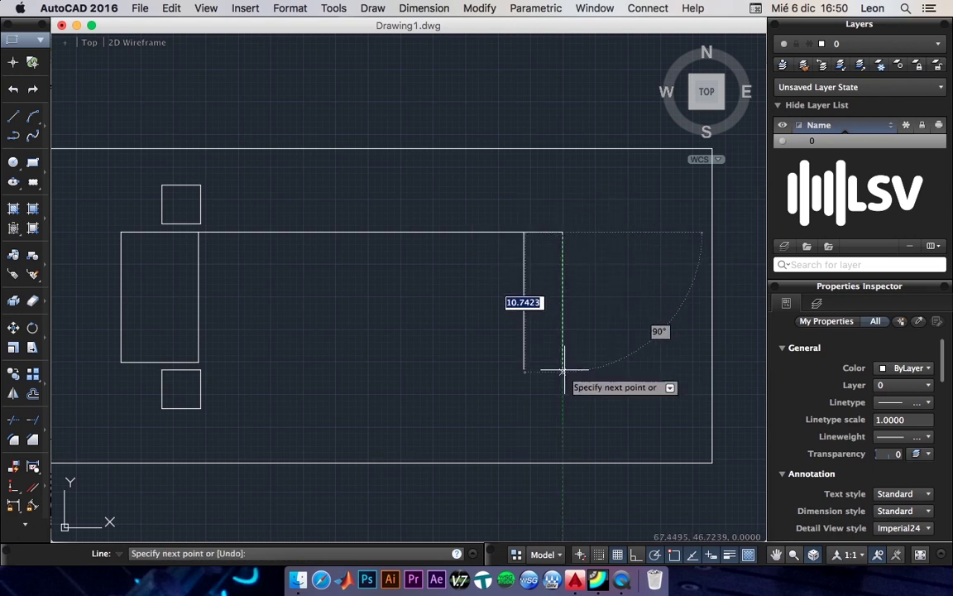
left_click(561, 370)
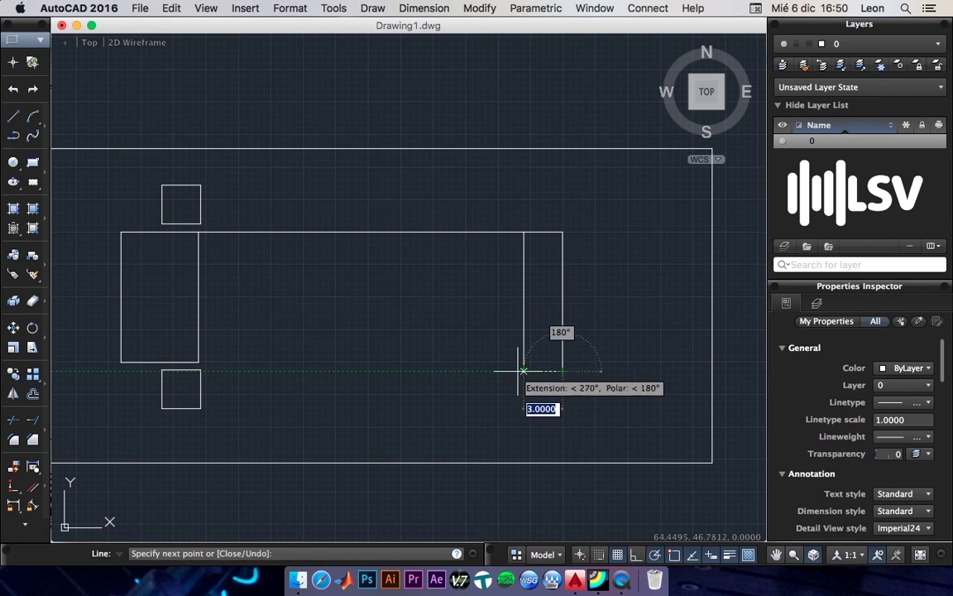
left_click(523, 370)
scroll(523, 380, "up", 2)
key("Escape")
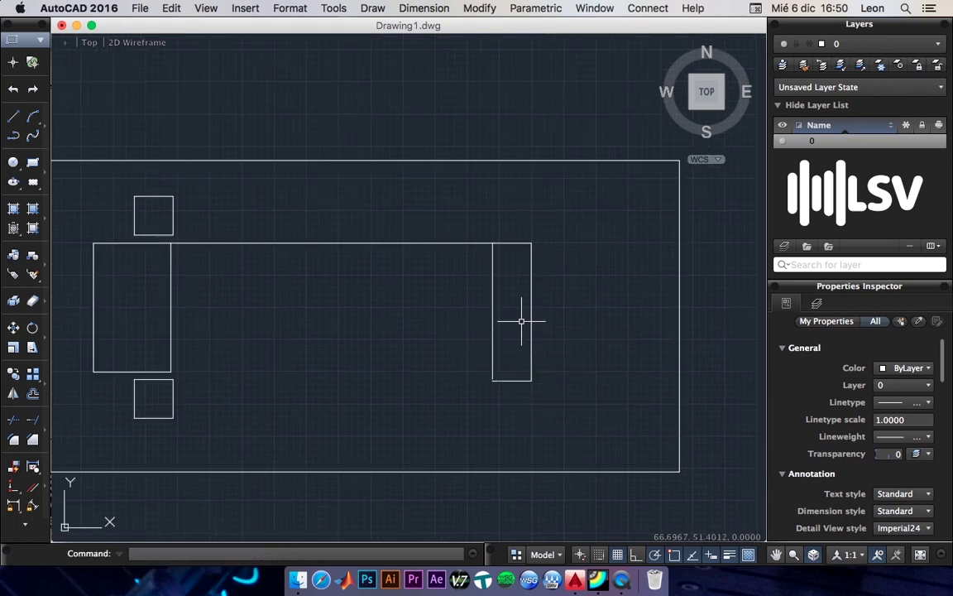
scroll(521, 319, "up", 2)
scroll(430, 368, "up", 2)
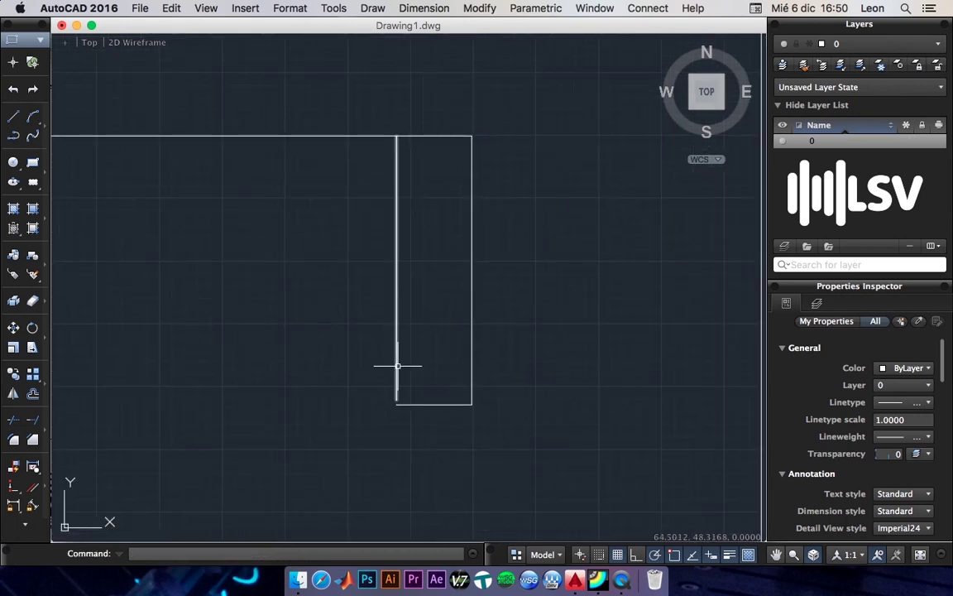
Step: Stretch the short inner vertical line down to the bottom edge using its grip
left_click(397, 365)
left_click(396, 398)
left_click(396, 405)
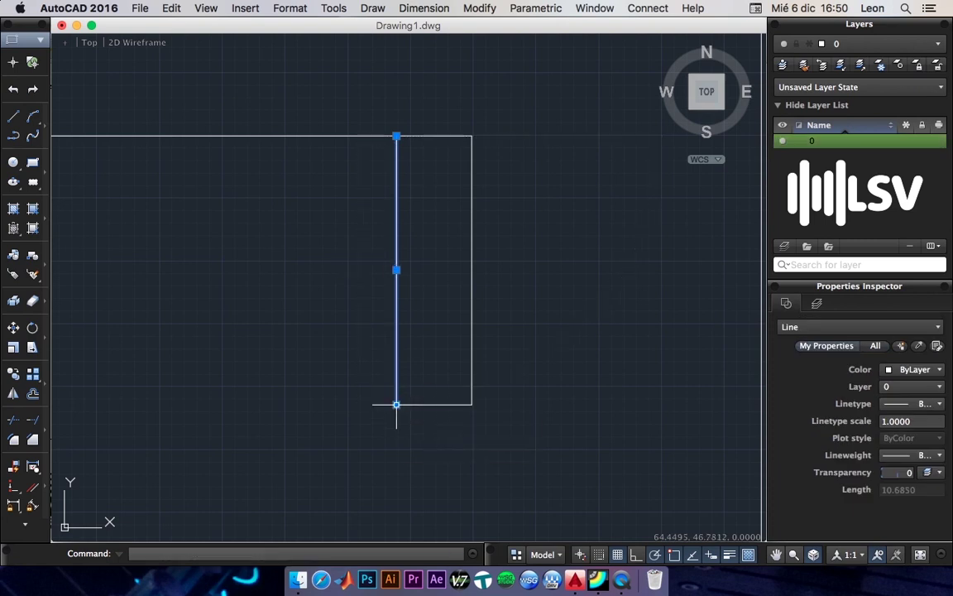
middle_click_drag(396, 405, 538, 406)
scroll(400, 409, "down", 2)
key("Escape")
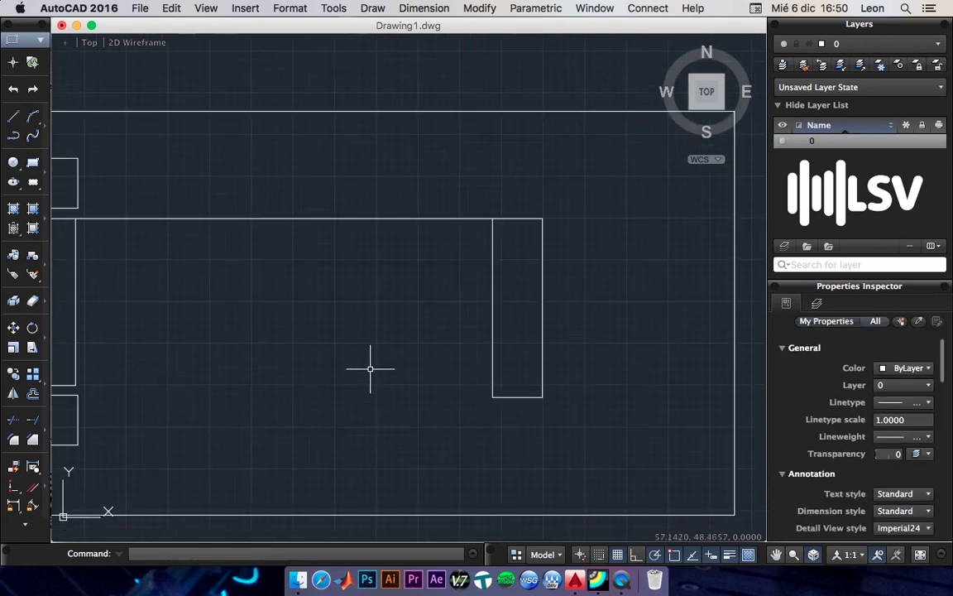
Step: Erase the long horizontal guide line
left_click(331, 278)
left_click(290, 205)
key("Delete")
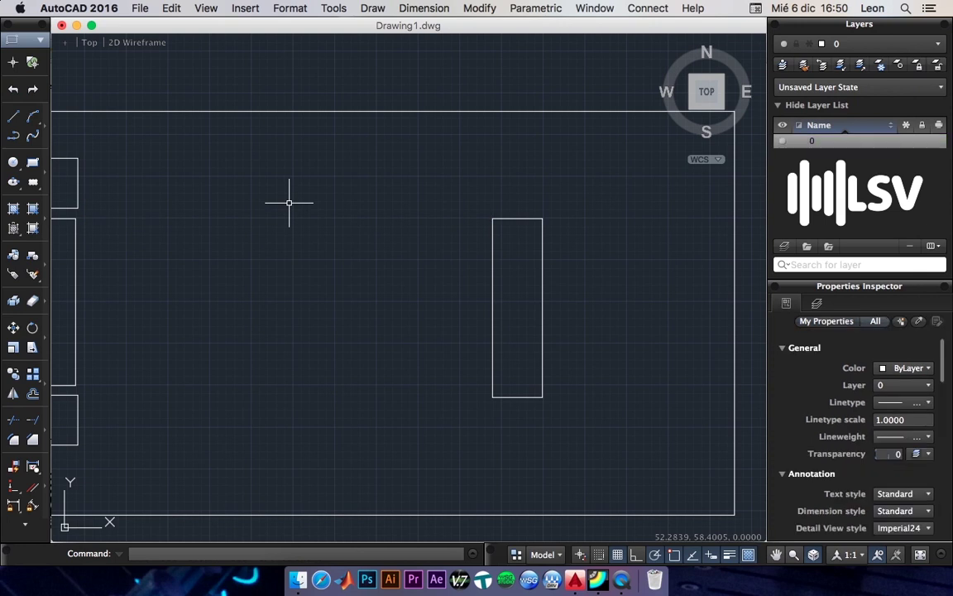
scroll(288, 202, "down", 4)
scroll(288, 201, "up", 2)
scroll(285, 207, "up", 2)
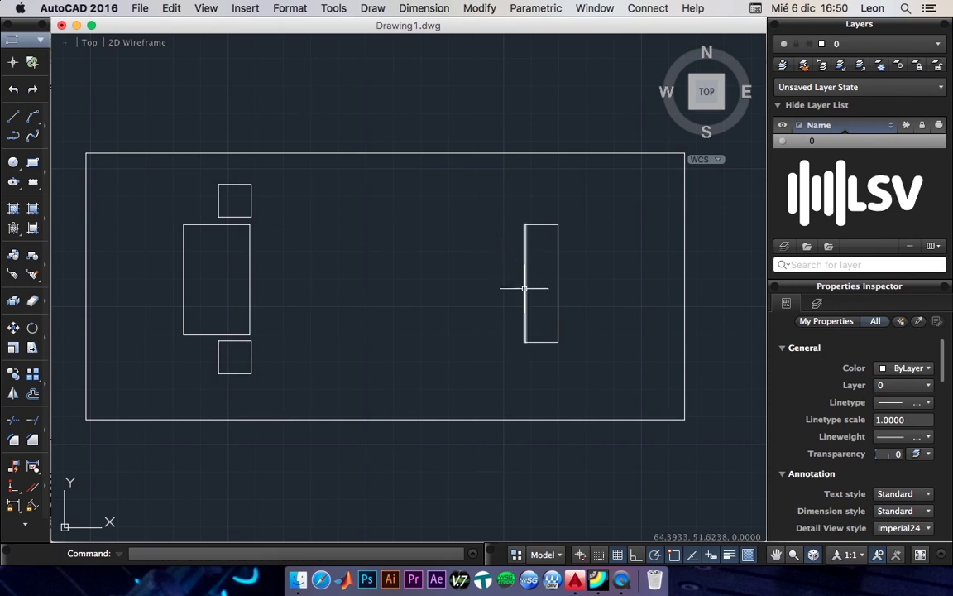
scroll(470, 305, "down", 3)
scroll(473, 304, "down", 4)
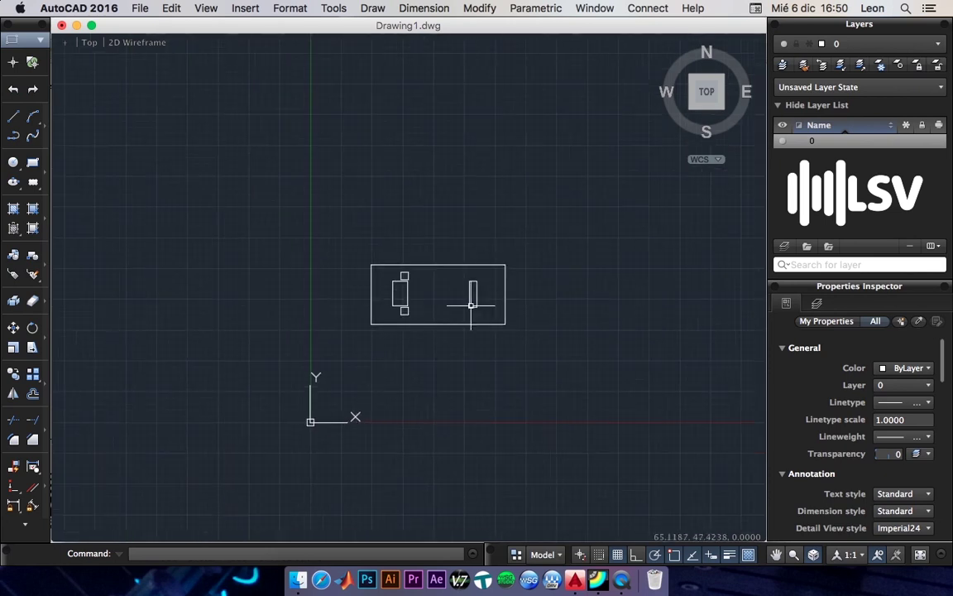
scroll(473, 304, "up", 3)
Step: Move all 20 lines so the room's lower-left corner lands on the origin
middle_click_drag(473, 305, 448, 223)
left_click(562, 310)
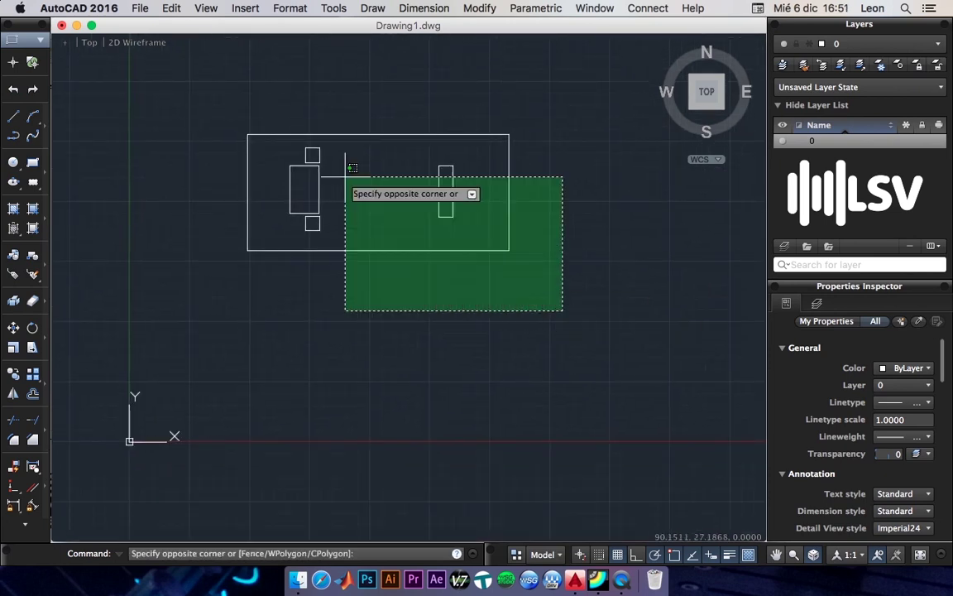
left_click(226, 117)
type("mo")
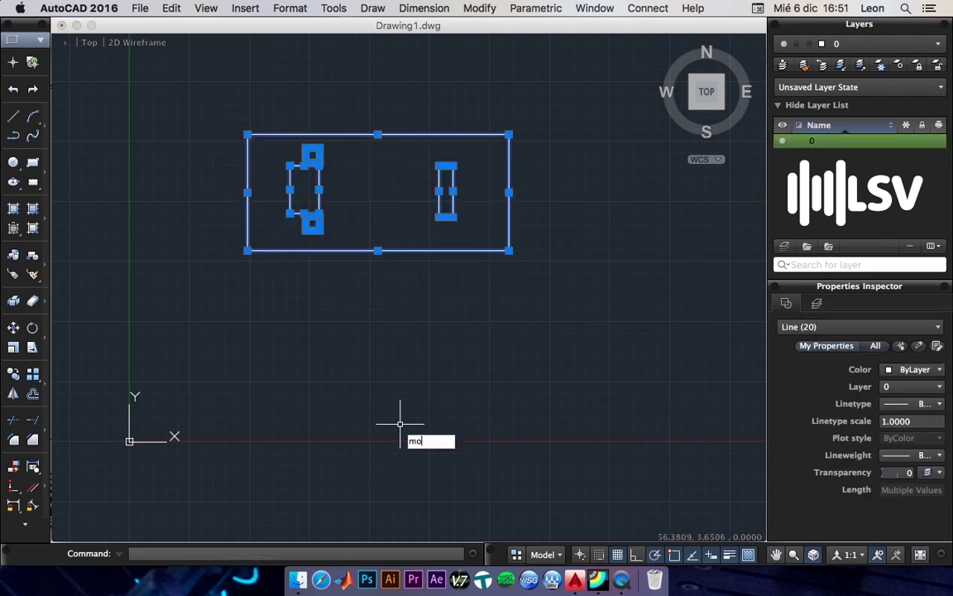
key("Return")
left_click(567, 168)
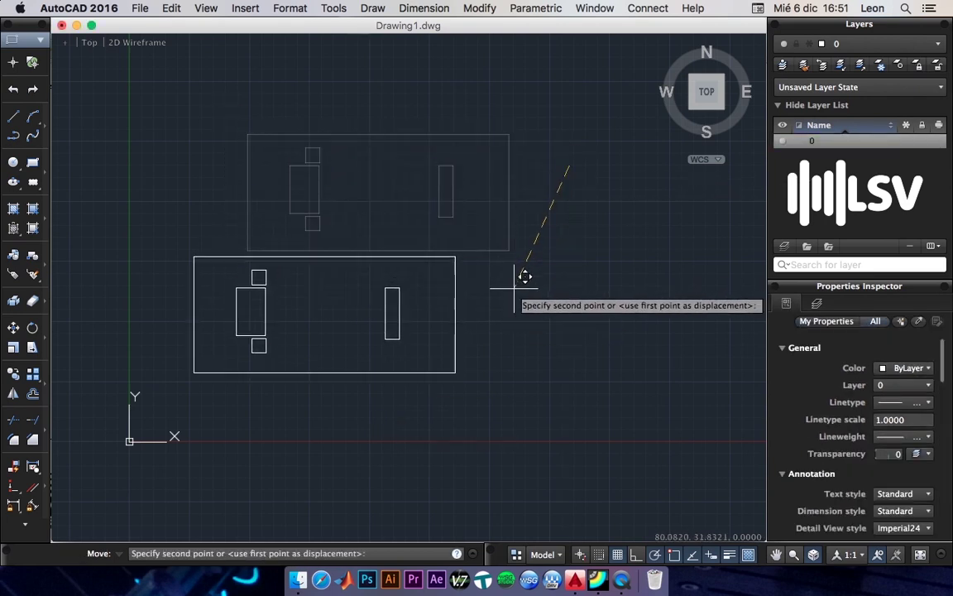
left_click(451, 354)
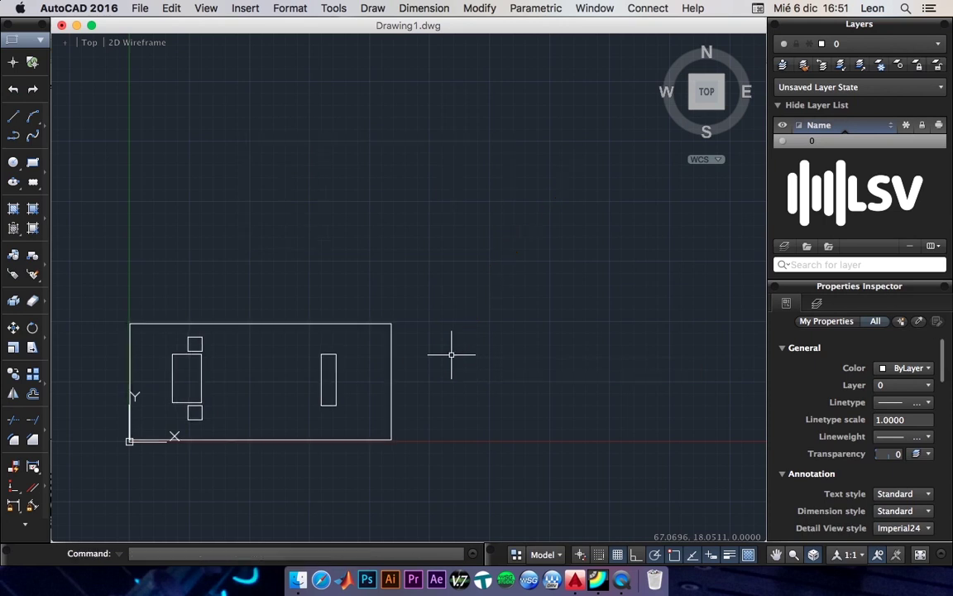
Step: Pan and zoom to frame the relocated room drawing
scroll(112, 409, "up", 1)
scroll(112, 409, "up", 3)
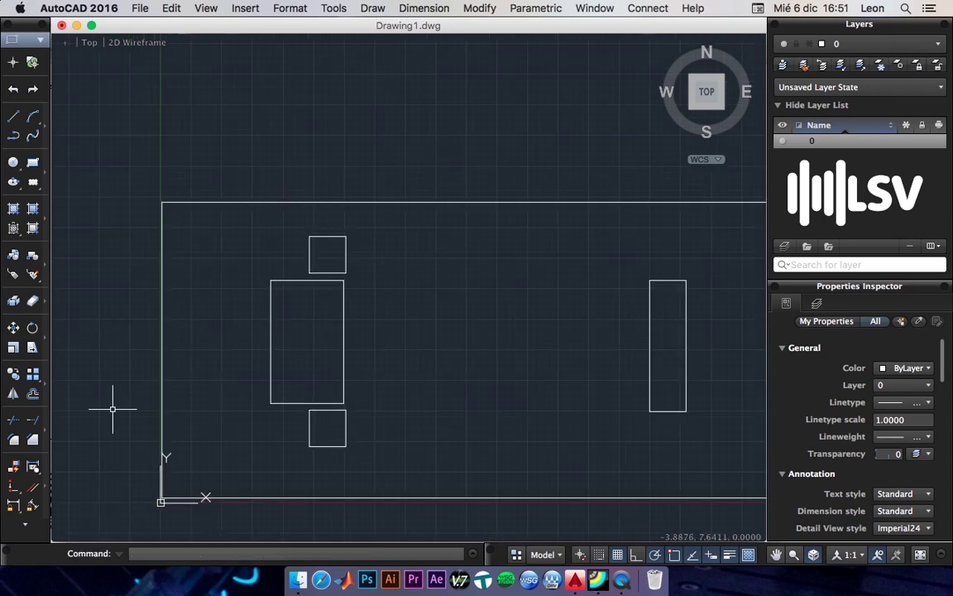
scroll(161, 501, "down", 2)
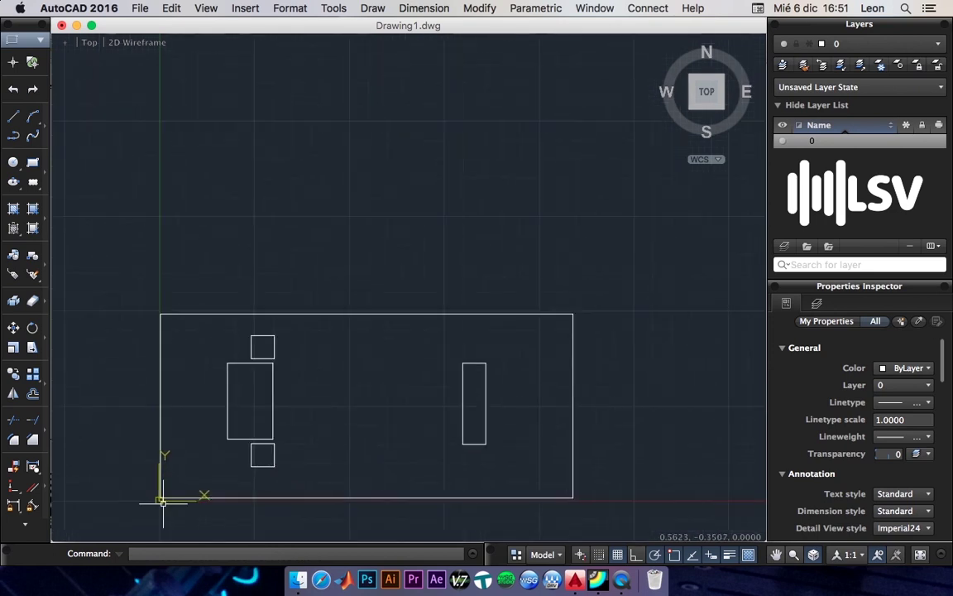
scroll(162, 501, "down", 2)
middle_click_drag(165, 497, 181, 389)
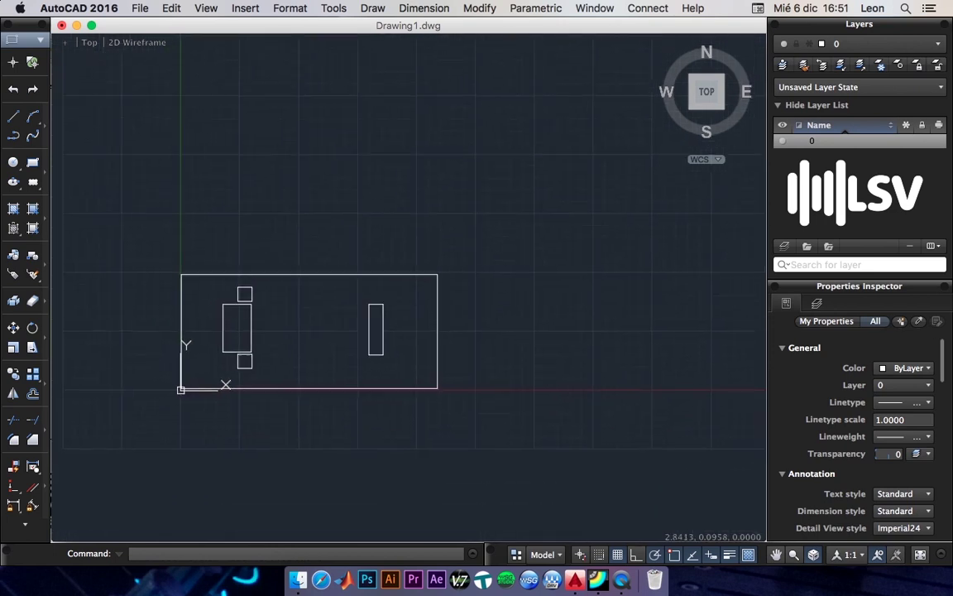
scroll(174, 464, "up", 1)
scroll(171, 478, "down", 1)
middle_click_drag(171, 478, 162, 502)
scroll(165, 480, "up", 2)
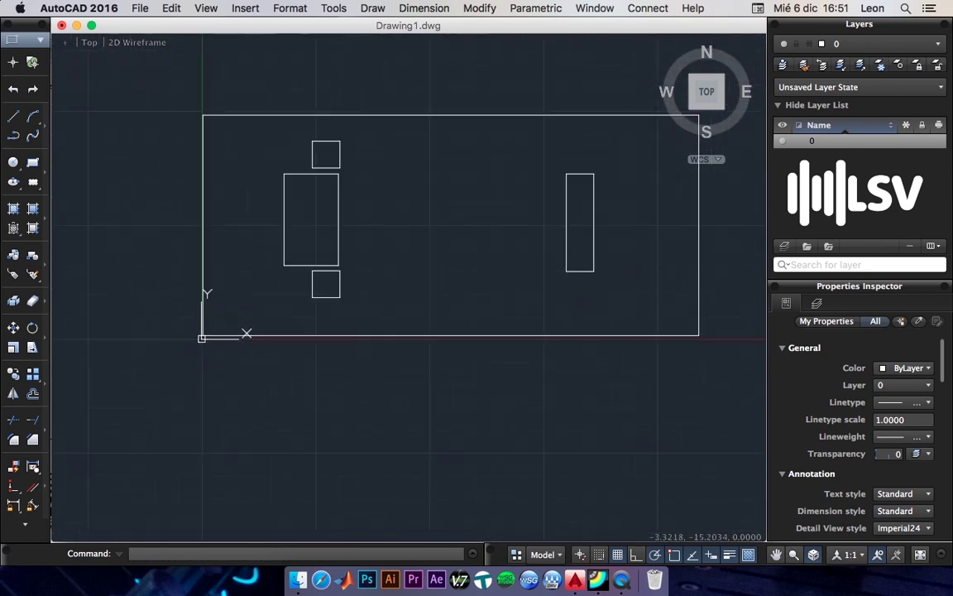
scroll(149, 430, "down", 1)
middle_click_drag(149, 430, 95, 466)
Step: Draw a small-radius circle just right of the narrow upright rectangle
left_click(13, 162)
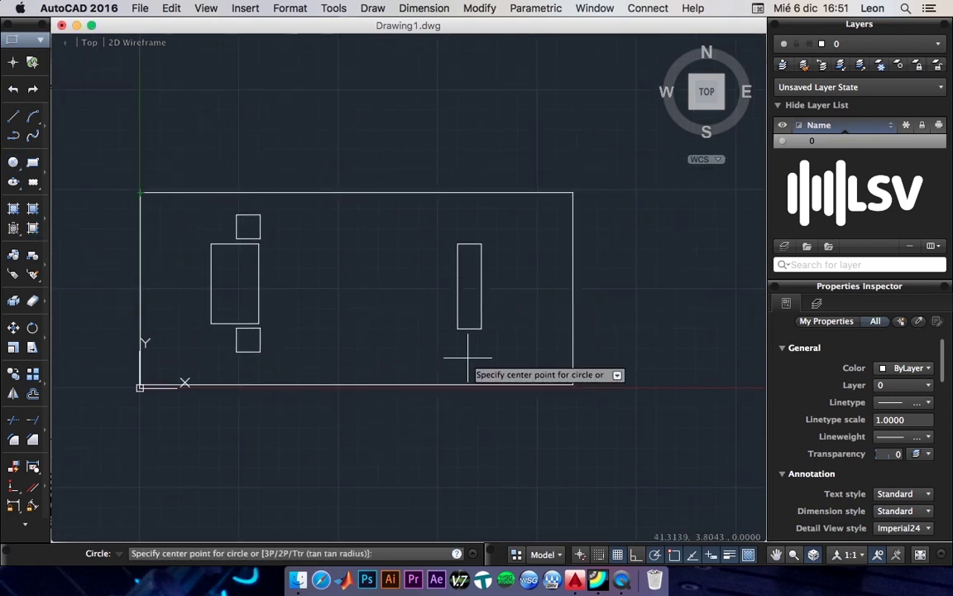
left_click(505, 259)
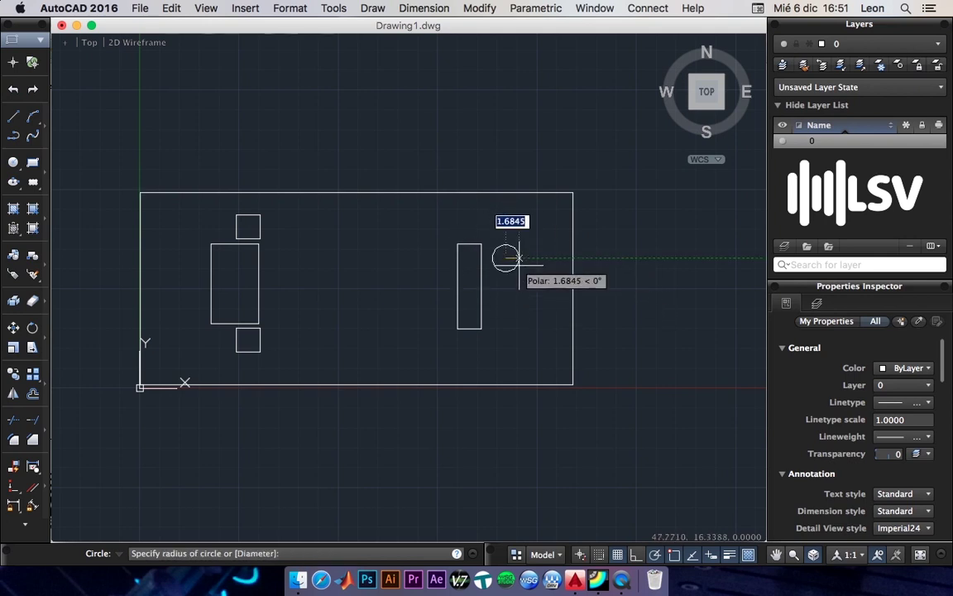
left_click(518, 265)
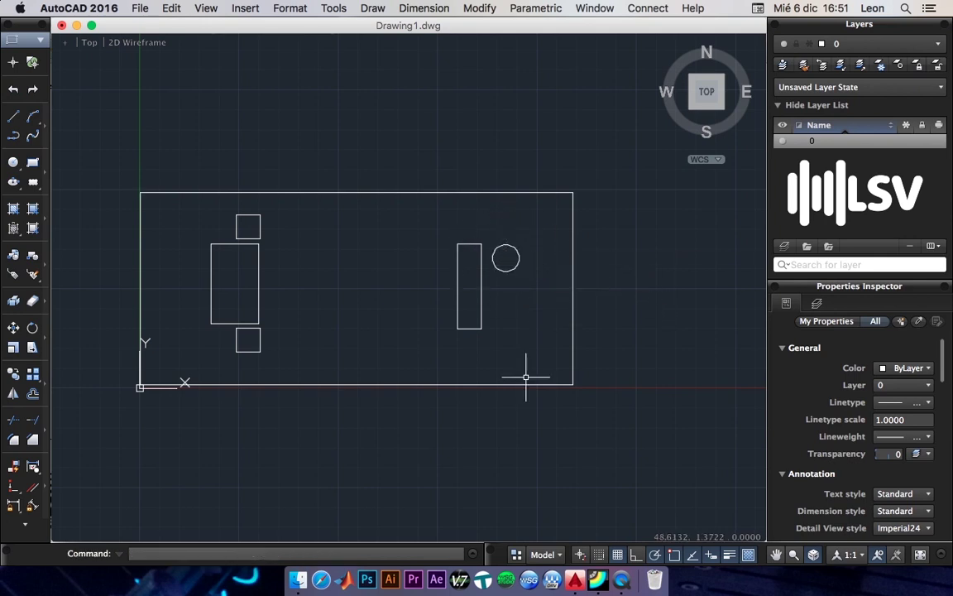
mouse_move(525, 376)
middle_mouse_down()
mouse_move(535, 396)
mouse_move(525, 376)
middle_mouse_up()
left_click(117, 6)
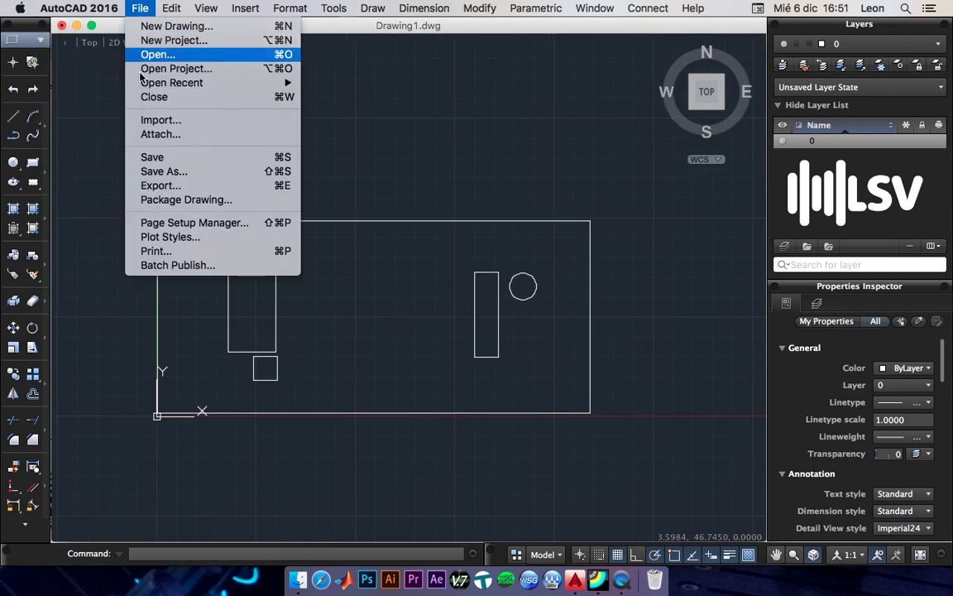
Step: Save the drawing as Drawing1.dxf in AutoCAD 2013 DXF format in Documentos
left_click(240, 187)
key("Escape")
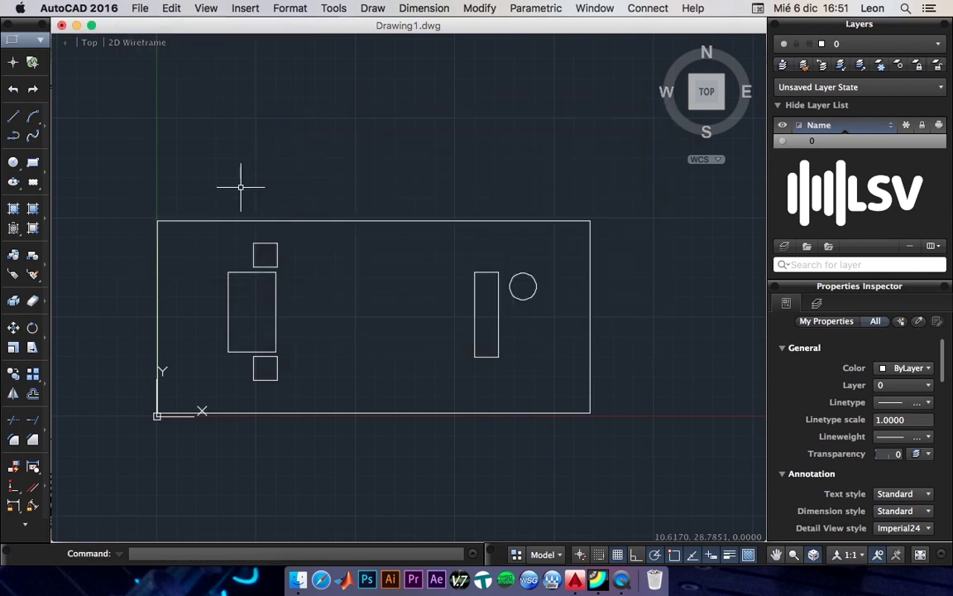
left_click(116, 6)
mouse_move(140, 7)
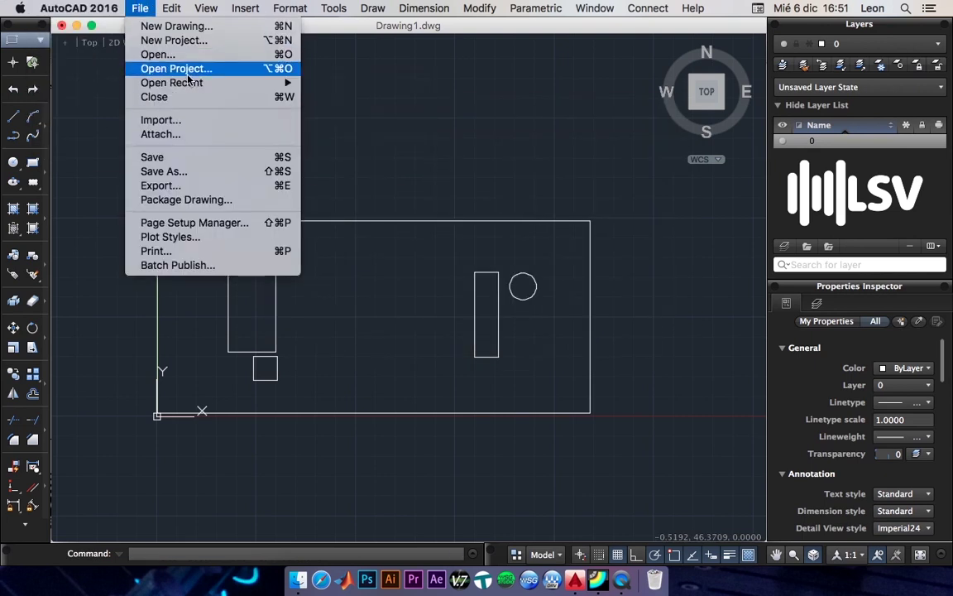
left_click(258, 171)
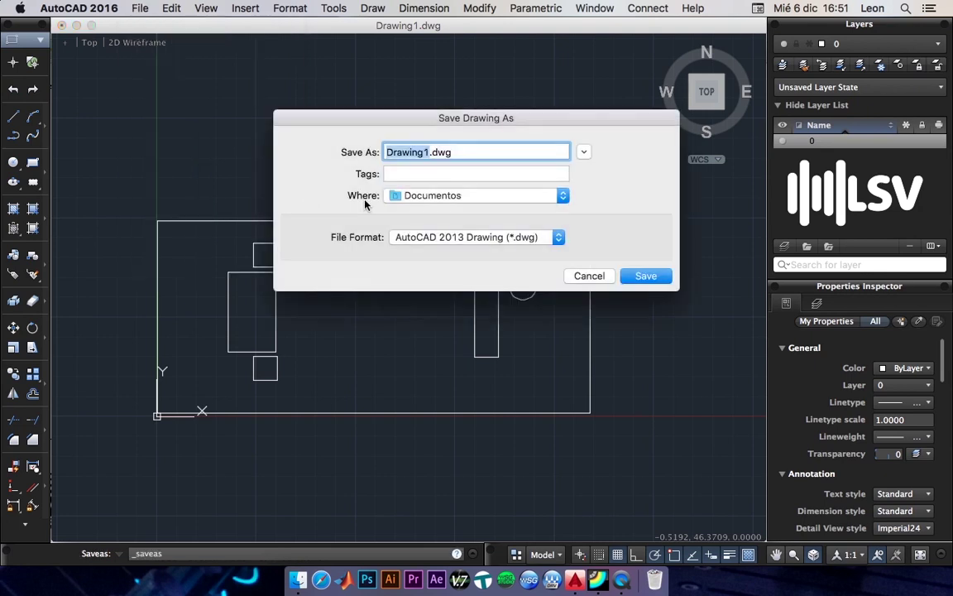
left_click(520, 243)
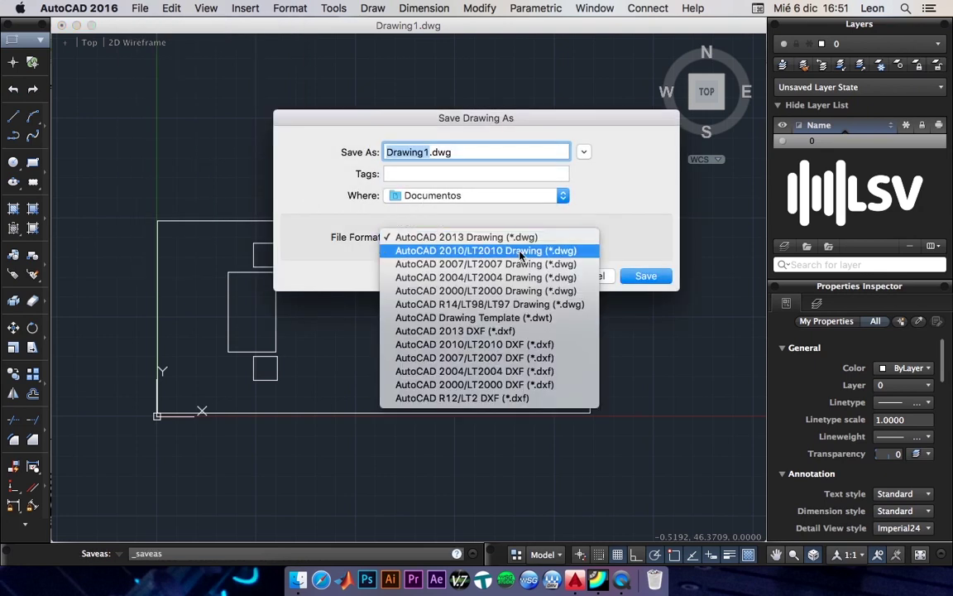
left_click(562, 332)
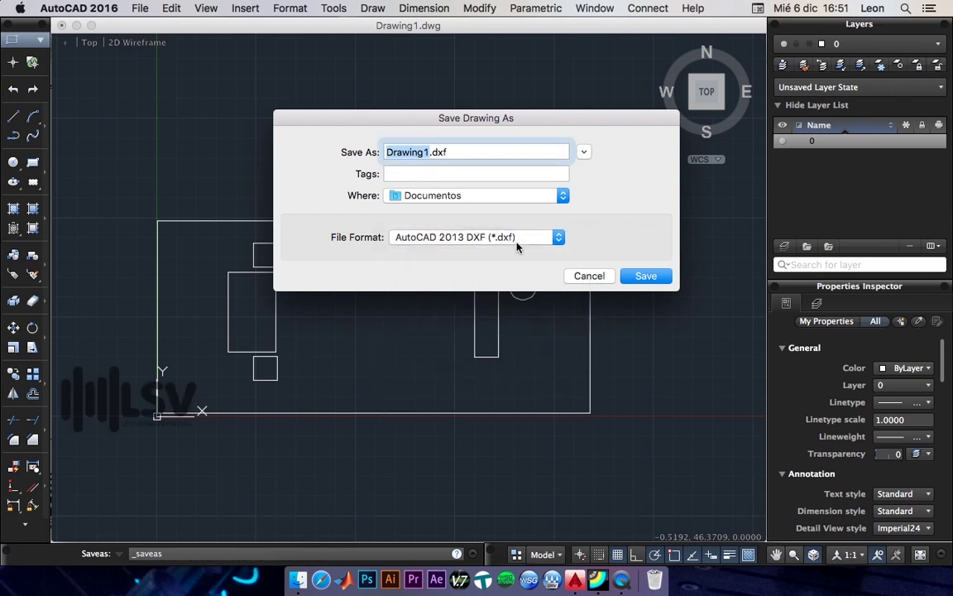
left_click(645, 275)
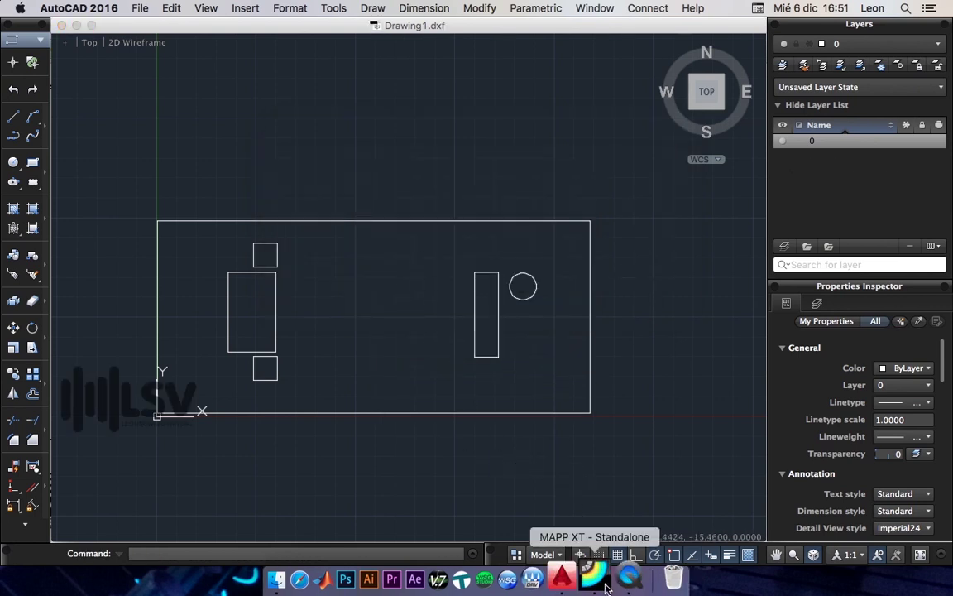
left_click(552, 579)
Step: Import Drawing1.dxf as graphics at origin 0,0 with width 40 m and height 20 m
left_click(113, 7)
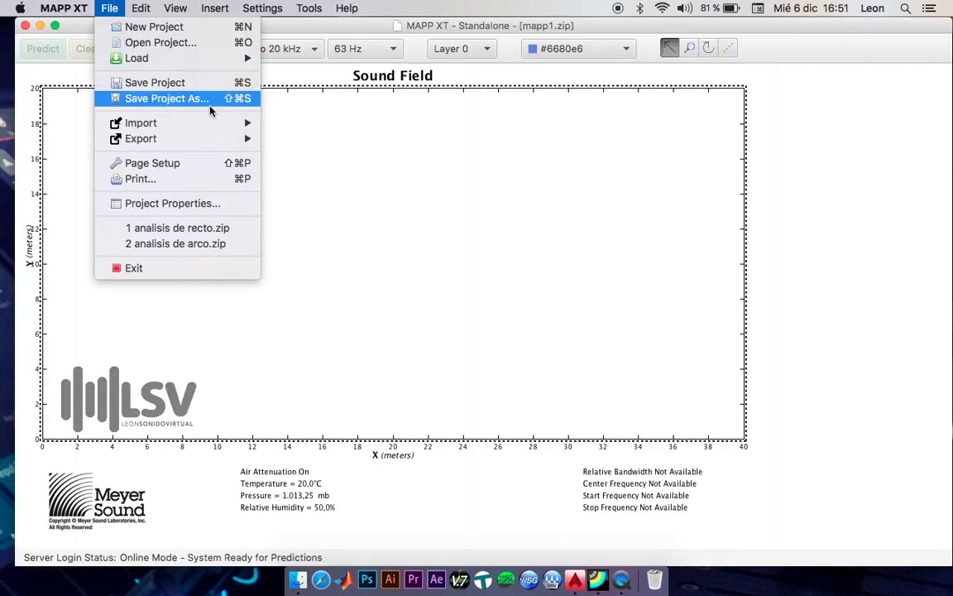
mouse_move(141, 122)
left_click(320, 124)
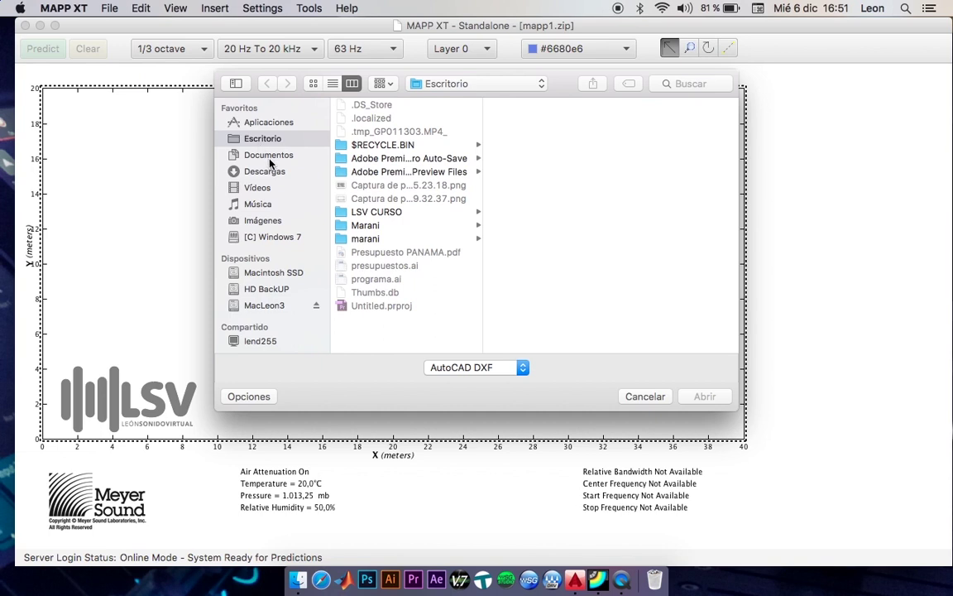
left_click(263, 155)
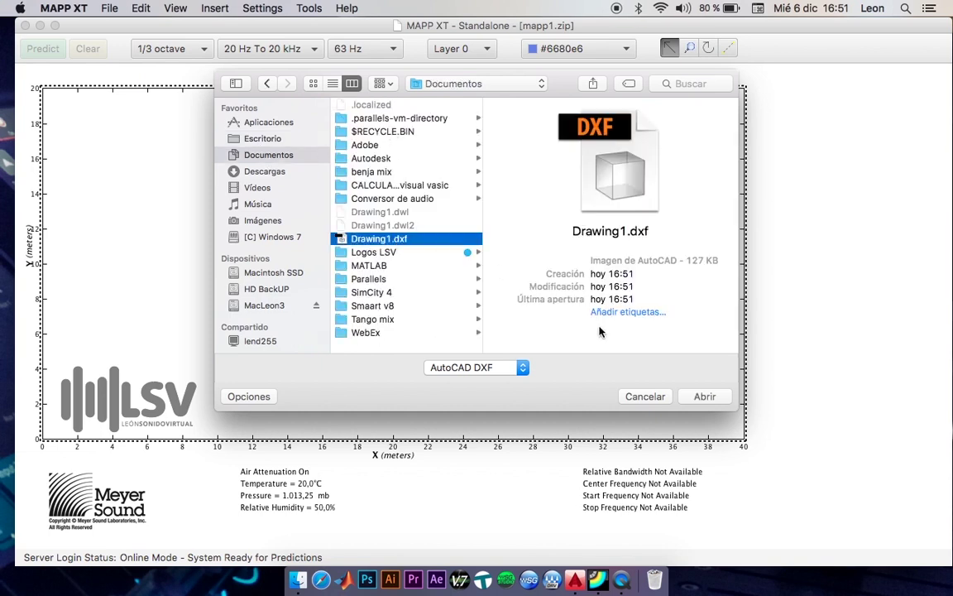
left_click(704, 397)
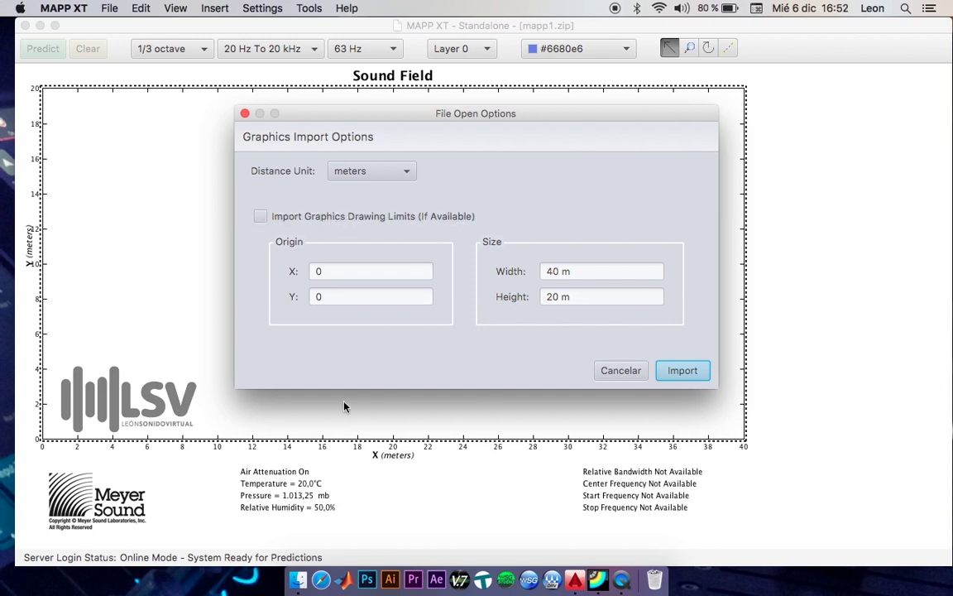
left_click(325, 271)
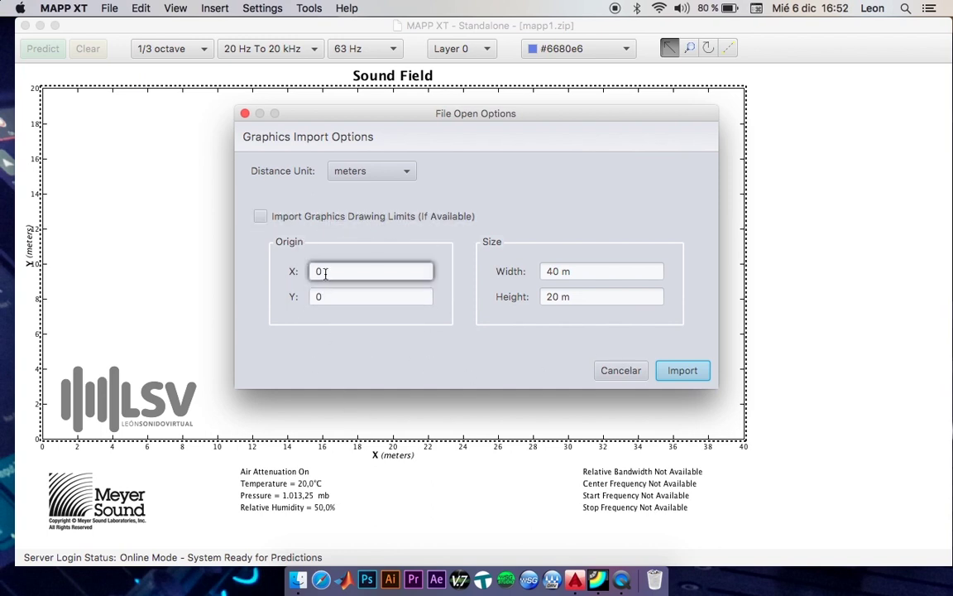
left_click(582, 305)
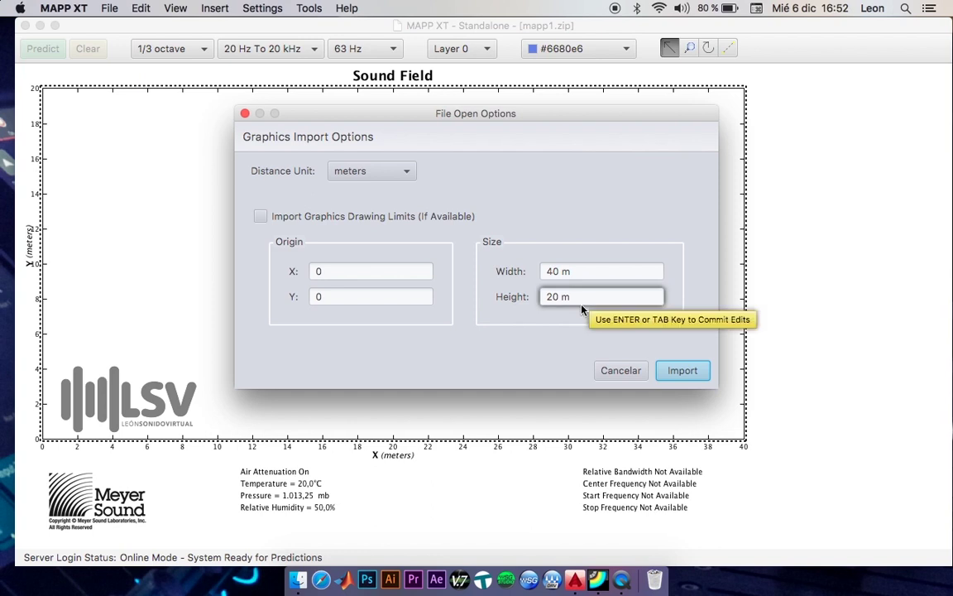
left_click(585, 269)
left_click(587, 298)
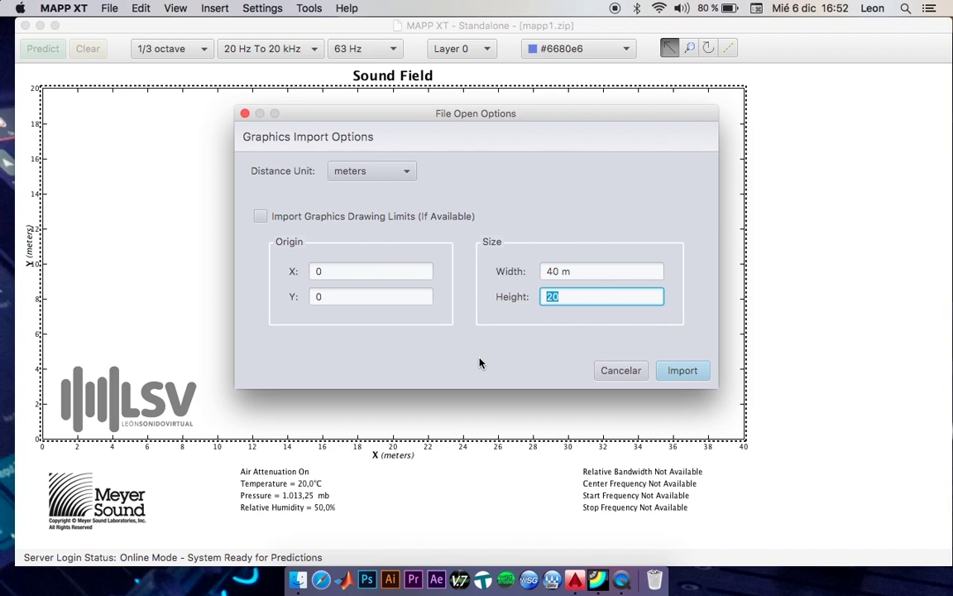
left_click(681, 369)
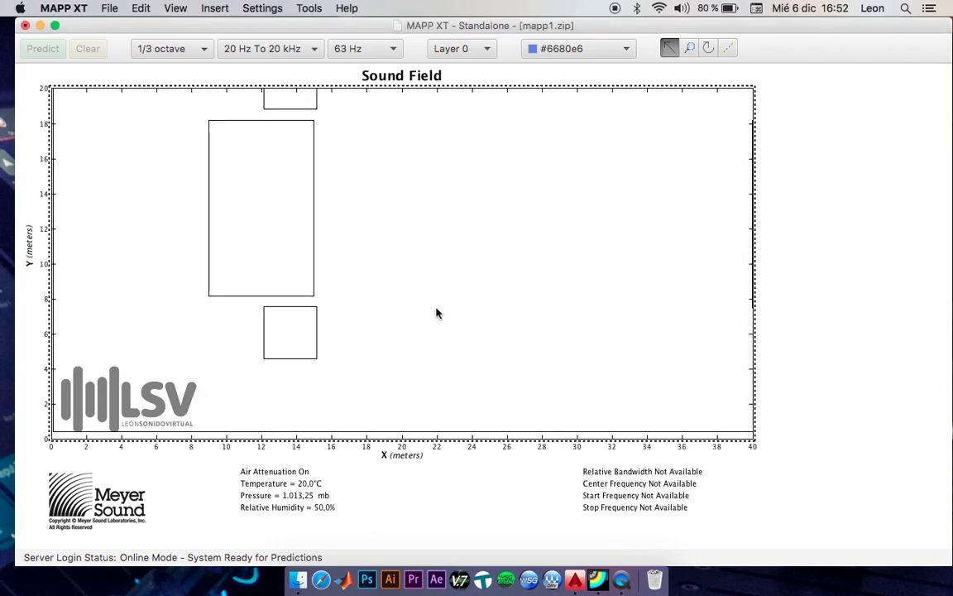
Step: Re-import Drawing1.dxf with Import Graphics Drawing Limits ticked
left_click(110, 8)
mouse_move(141, 122)
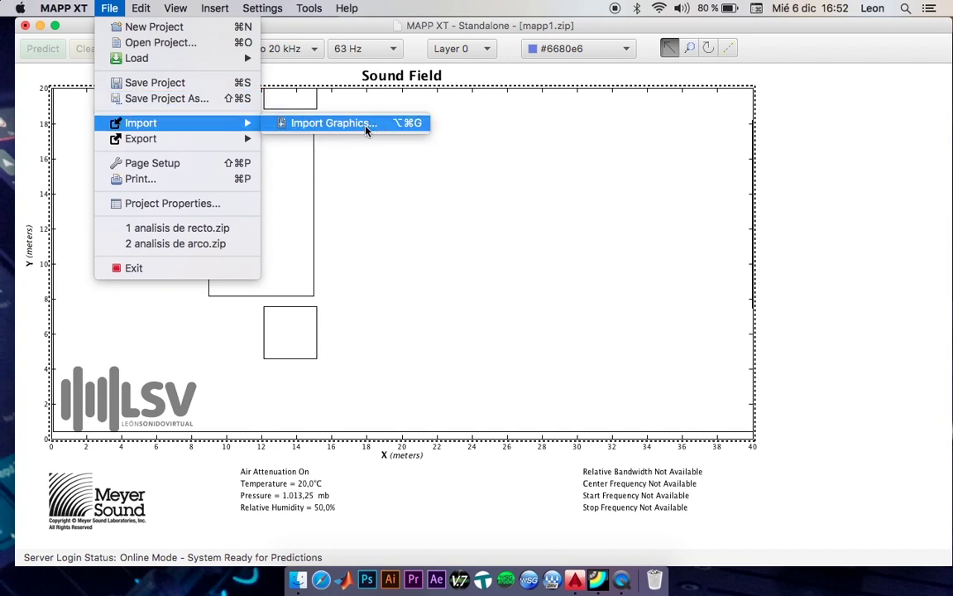
left_click(347, 121)
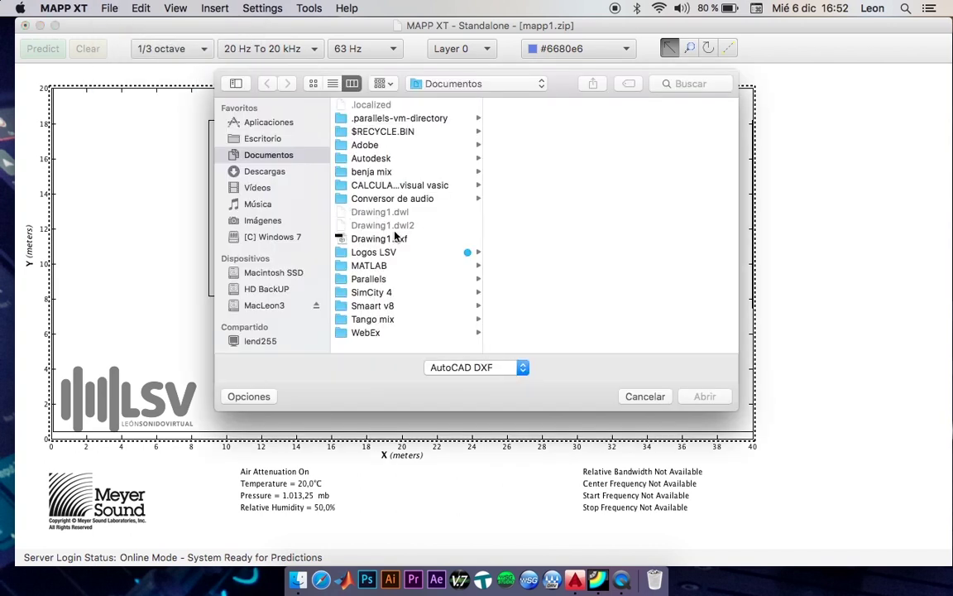
double_click(356, 238)
left_click(260, 216)
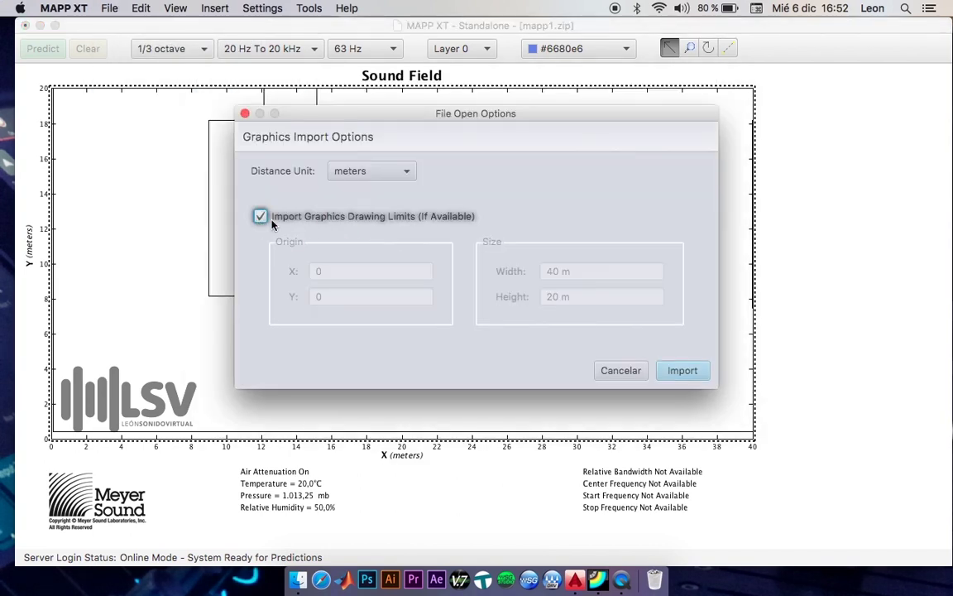
left_click(683, 373)
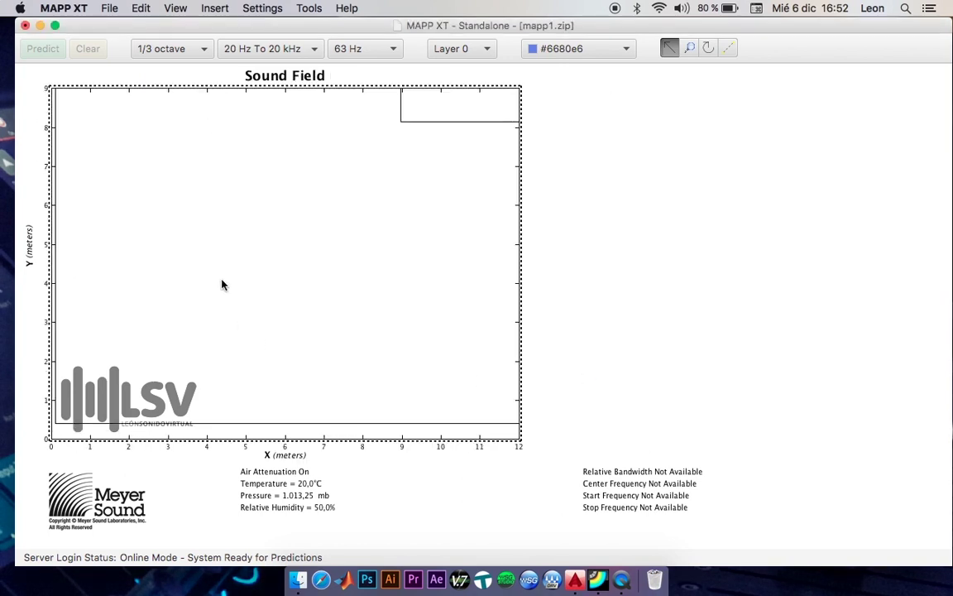
Step: Open Drawing1.dxf in another graphics import, then return to AutoCAD
left_click(109, 7)
mouse_move(141, 122)
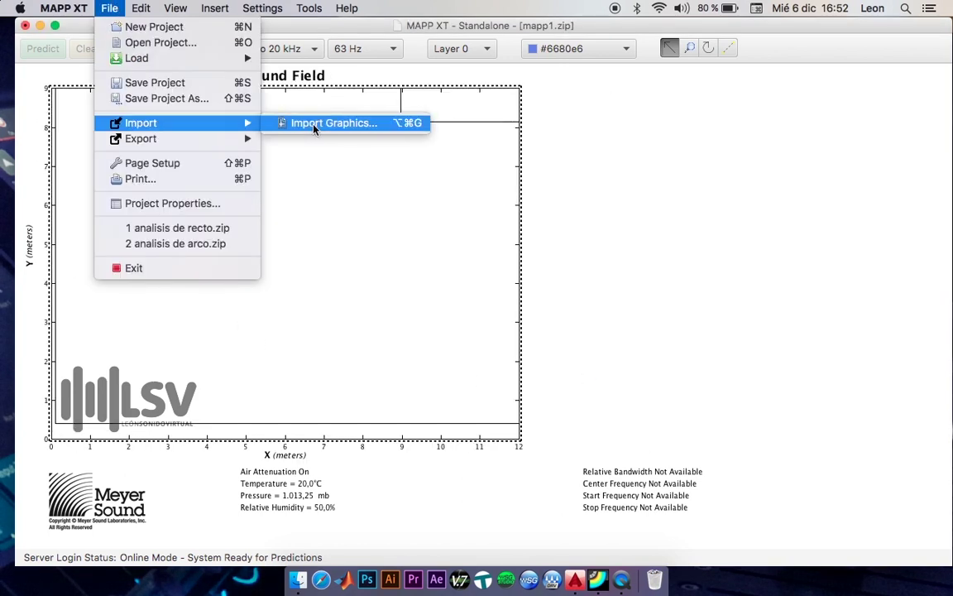
left_click(285, 121)
double_click(378, 239)
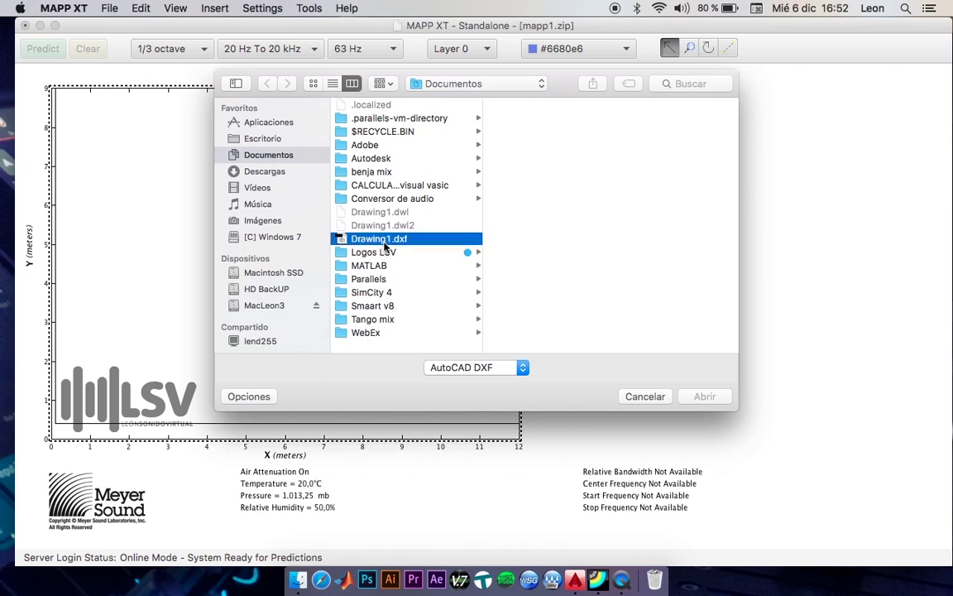
left_click(575, 579)
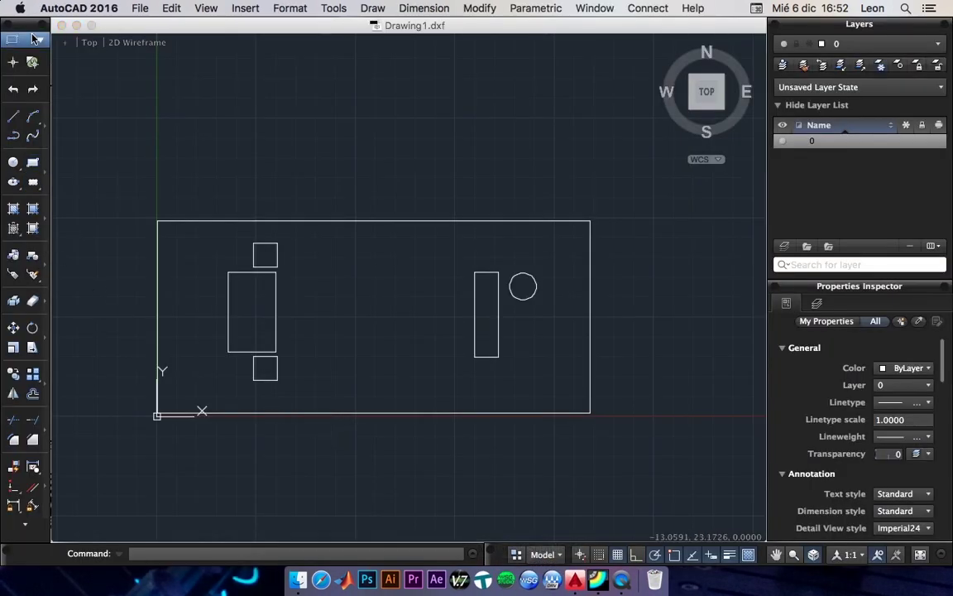
Step: In the annotation workspace, dimension the room's left side (24.1835)
left_click(41, 39)
left_click(33, 76)
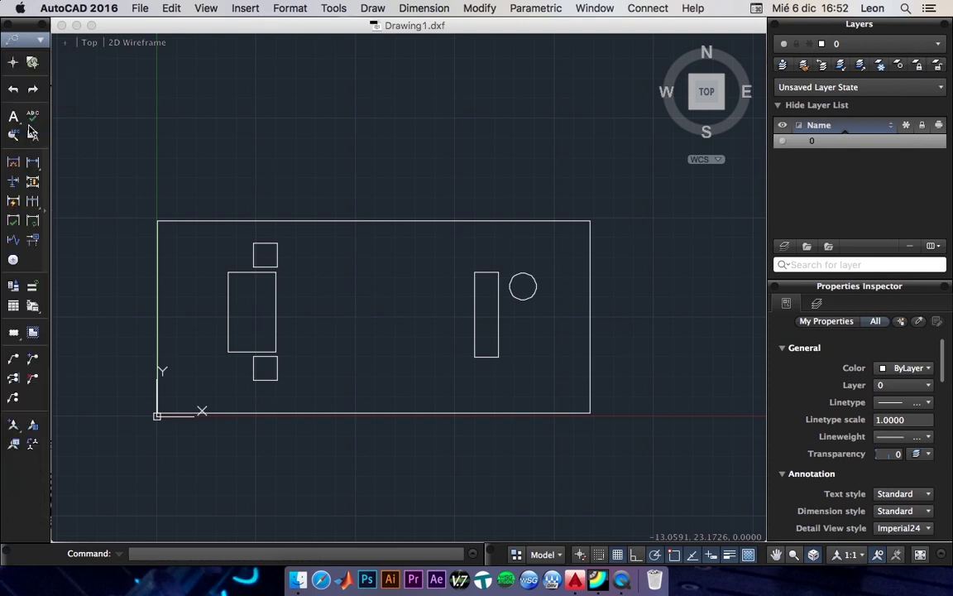
left_click(33, 165)
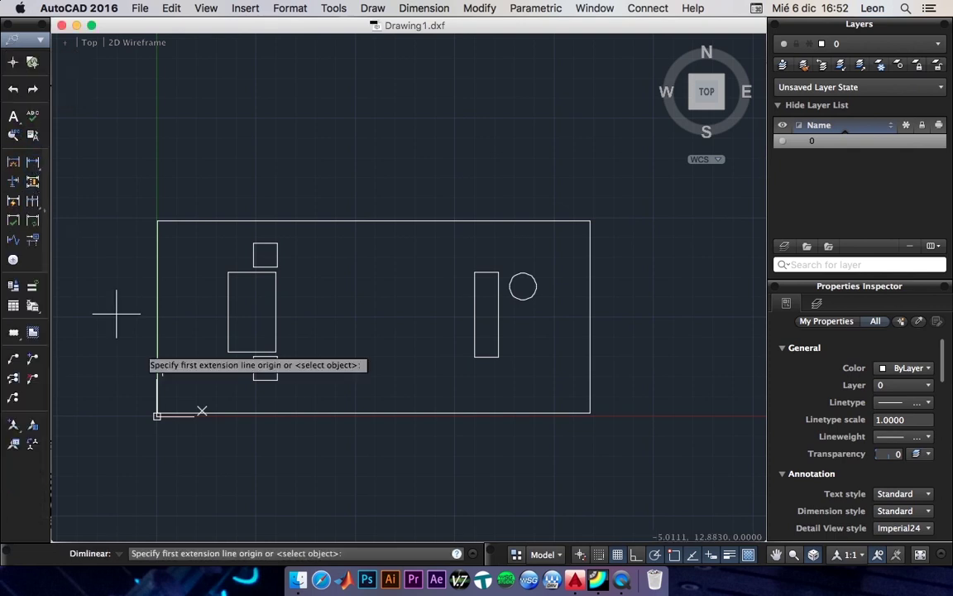
left_click(157, 415)
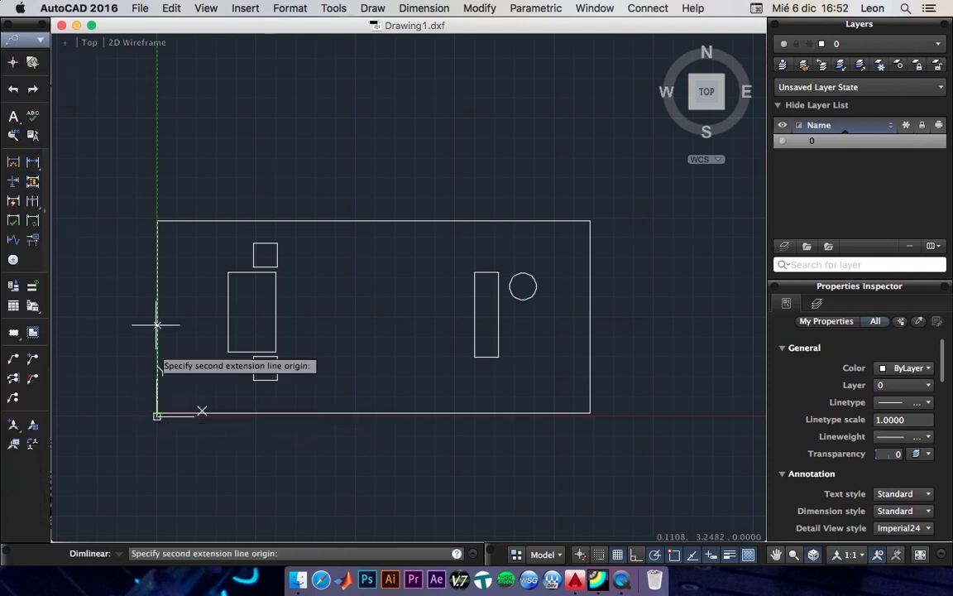
left_click(157, 220)
left_click(128, 220)
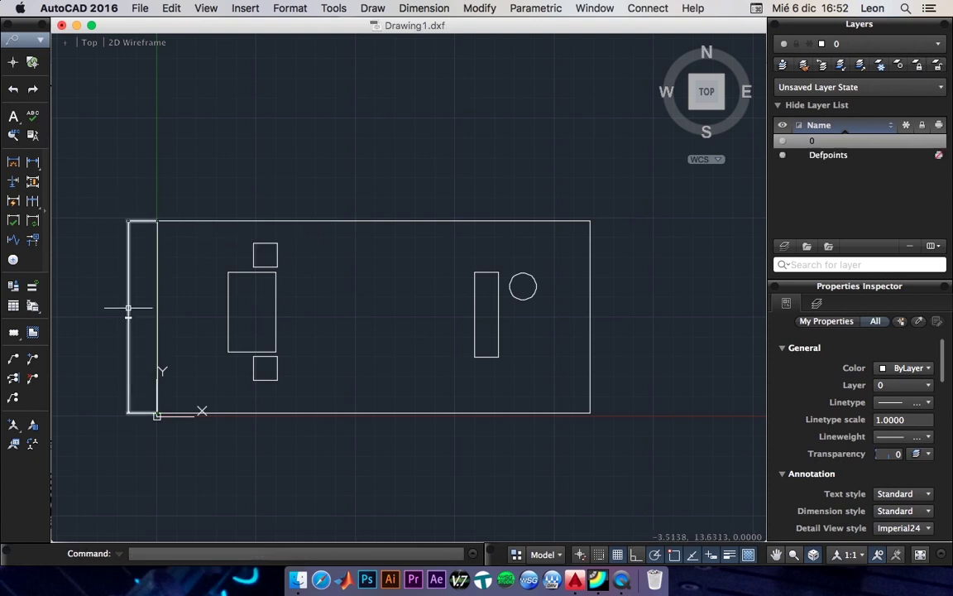
scroll(127, 310, "up", 5)
scroll(128, 308, "up", 3)
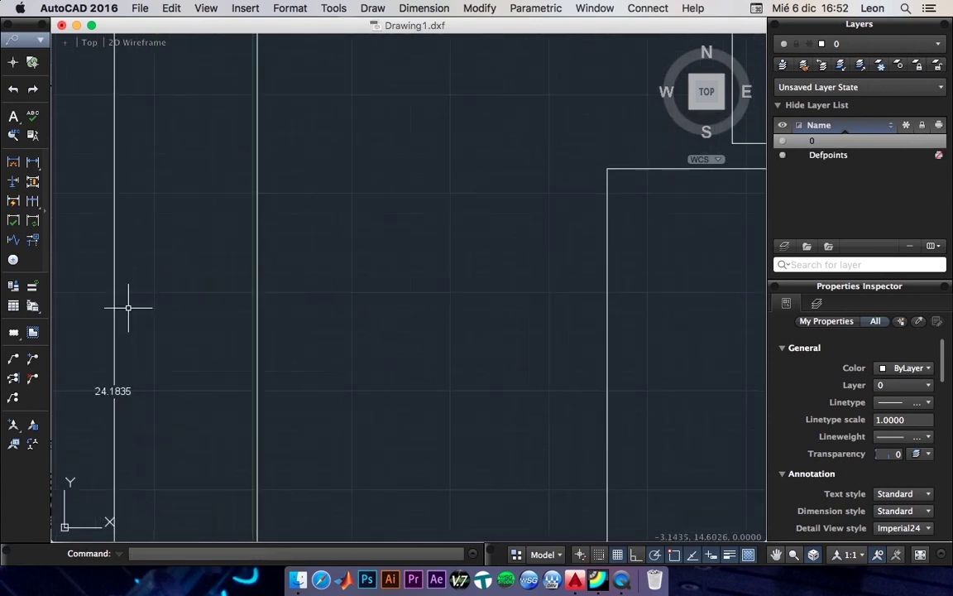
scroll(128, 308, "down", 3)
scroll(123, 309, "down", 3)
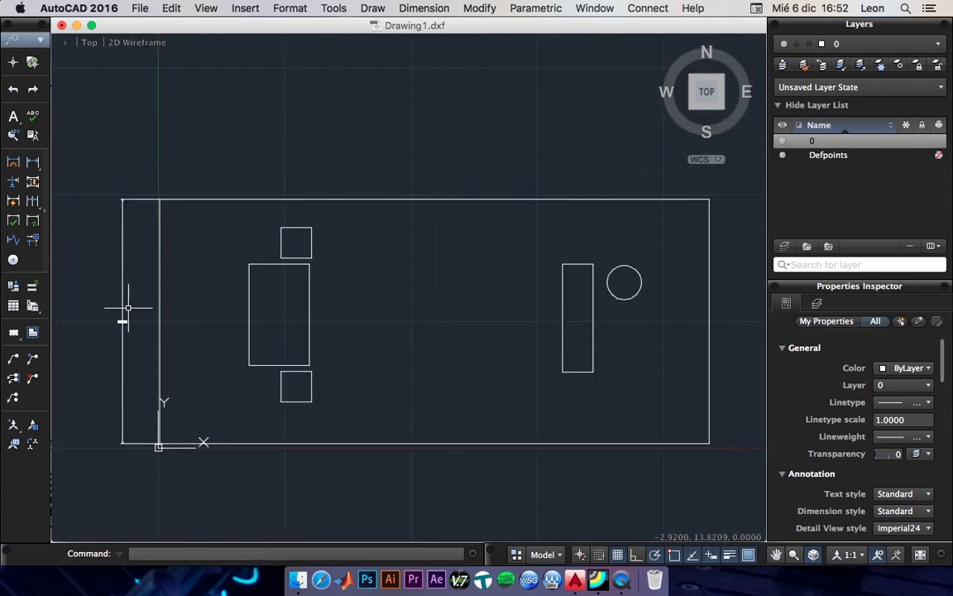
Step: Dimension the room's top edge (54.3762) above the outline
left_click(33, 164)
left_click(158, 199)
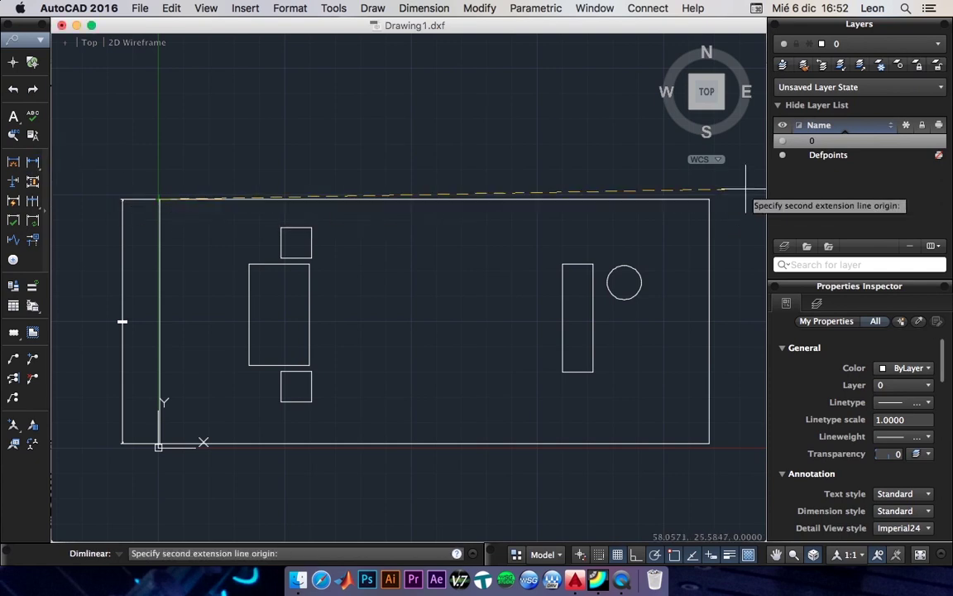
left_click(708, 199)
left_click(513, 173)
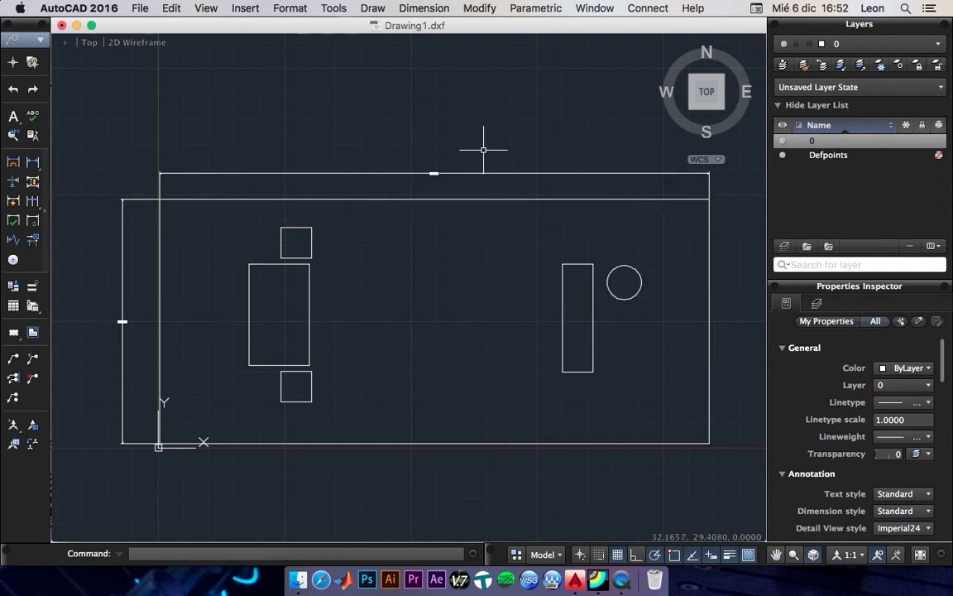
scroll(484, 150, "up", 2)
scroll(483, 149, "up", 3)
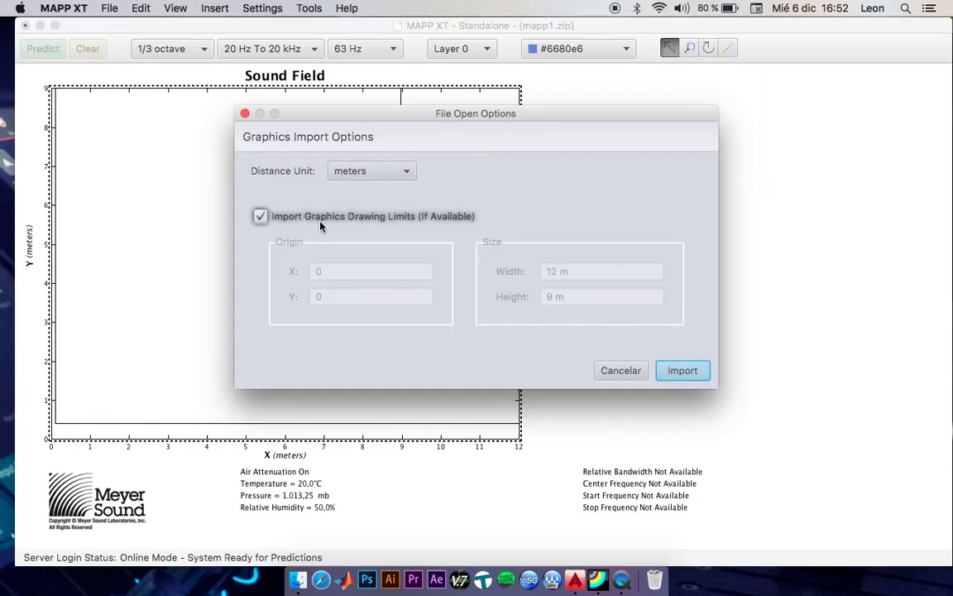
Step: Import the room drawing at 30 m width and 60 m height
left_click(261, 216)
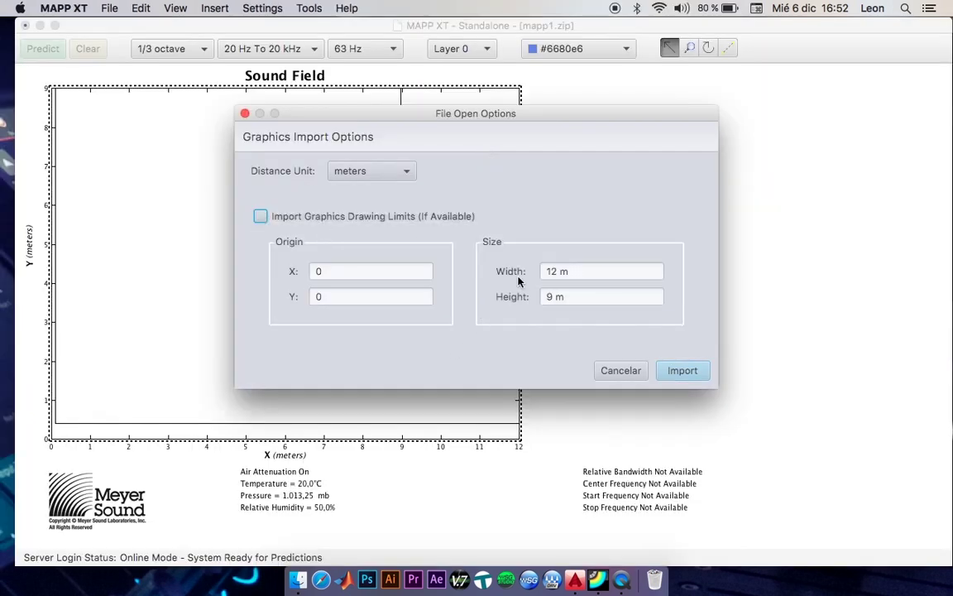
left_click(589, 272)
type("3")
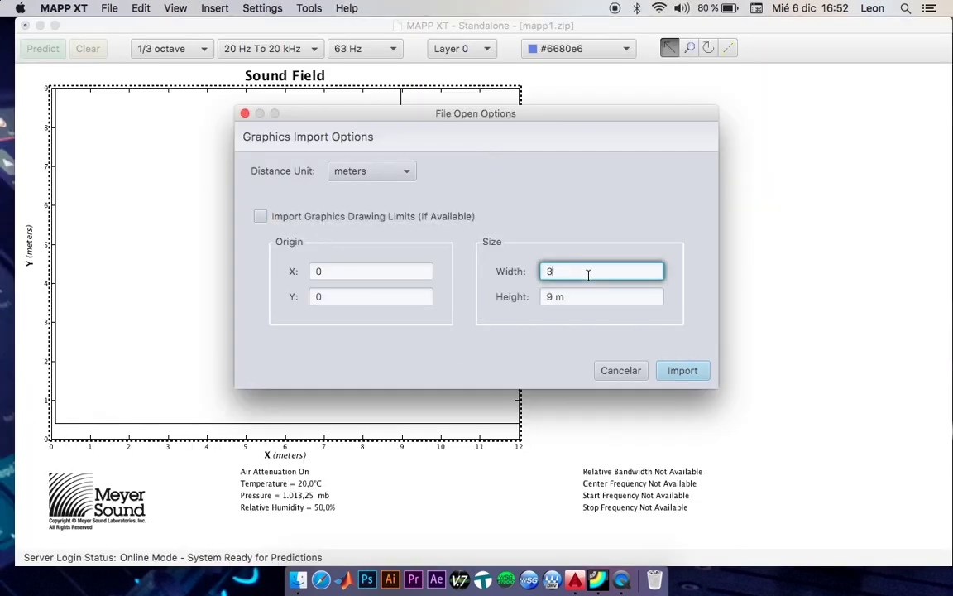
type("0")
key("Tab")
type("60")
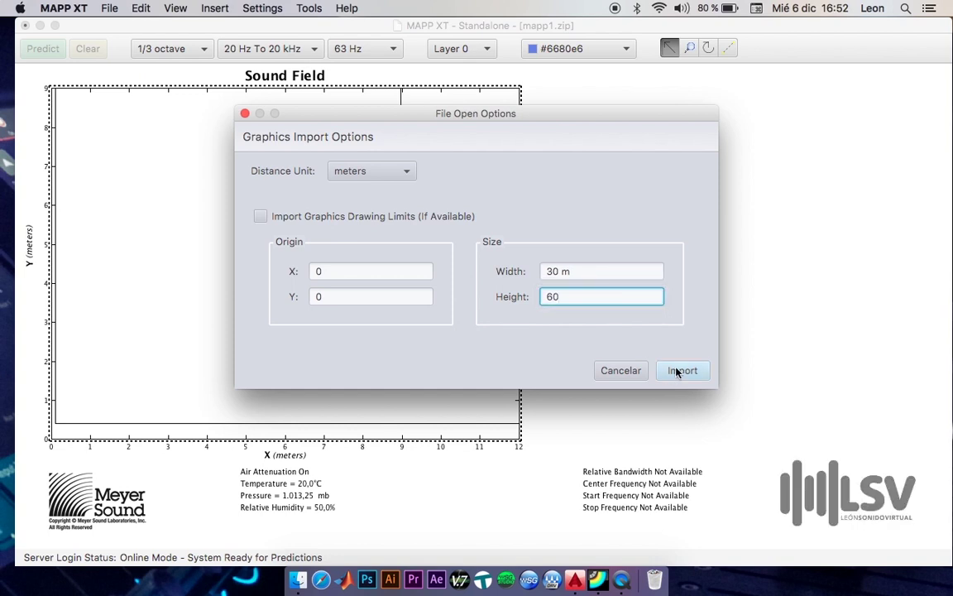
left_click(677, 372)
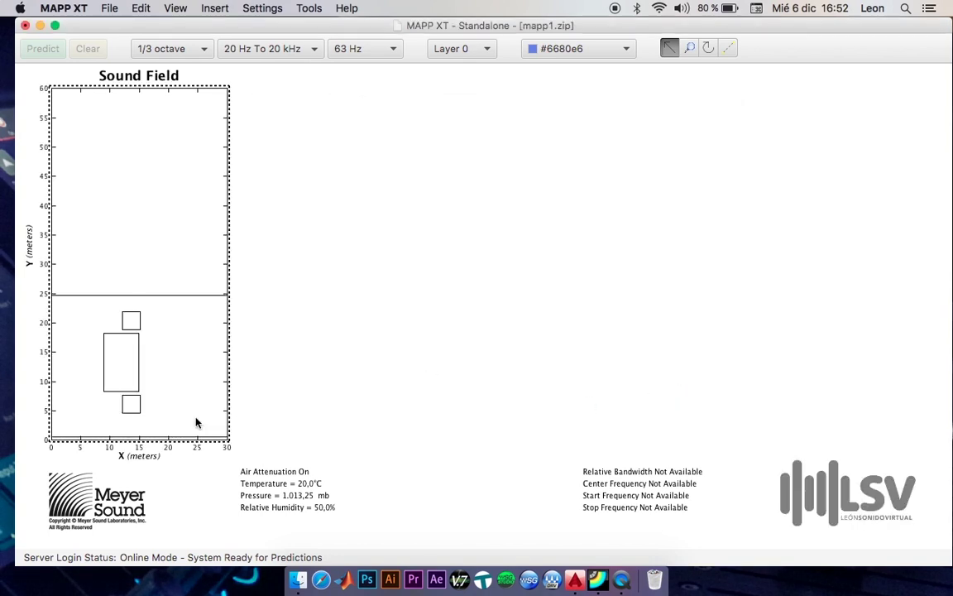
Step: Re-import Drawing1.dxf at 60 m wide by 30 m high
left_click(109, 8)
mouse_move(141, 123)
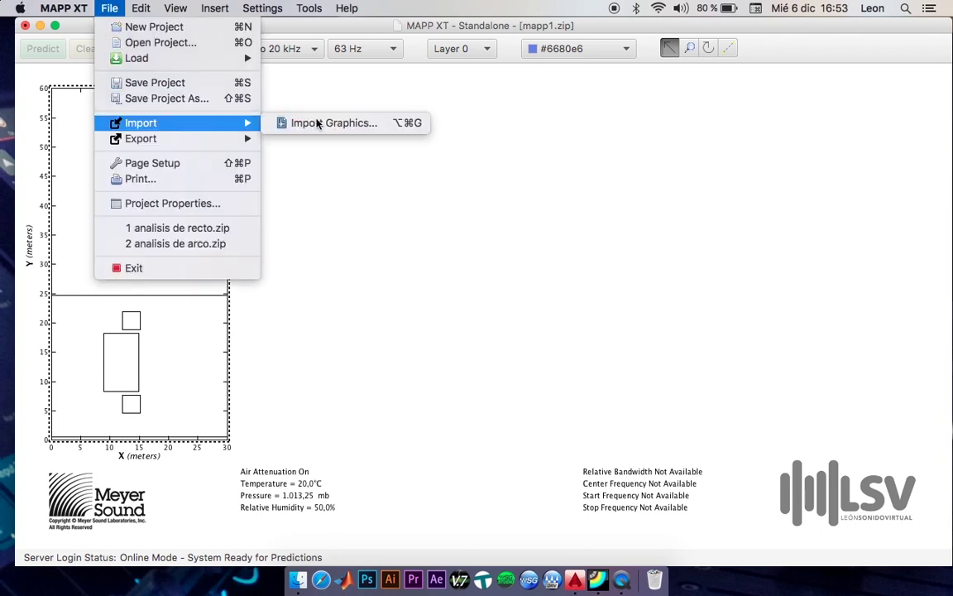
left_click(306, 123)
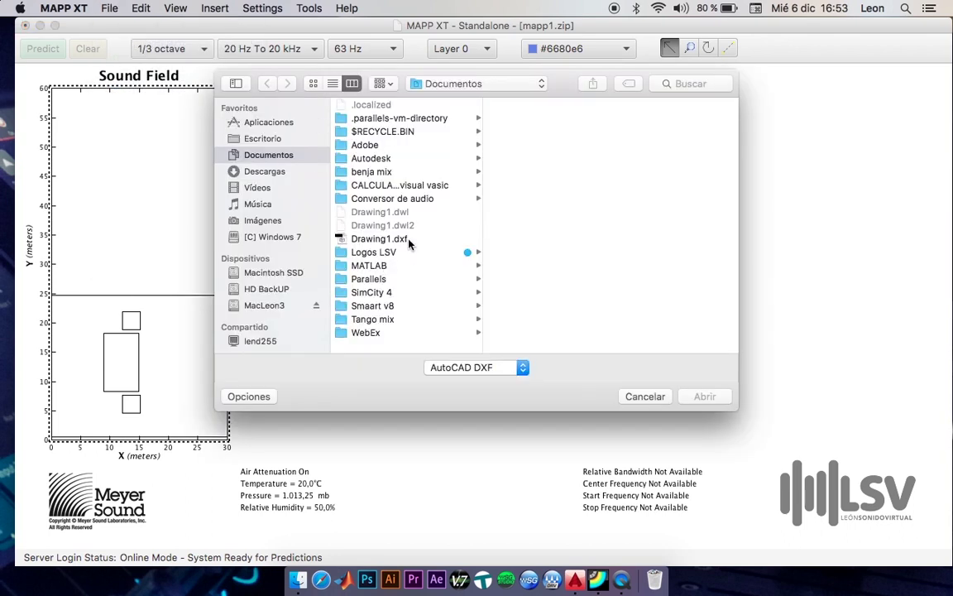
double_click(379, 239)
left_click(593, 274)
double_click(593, 276)
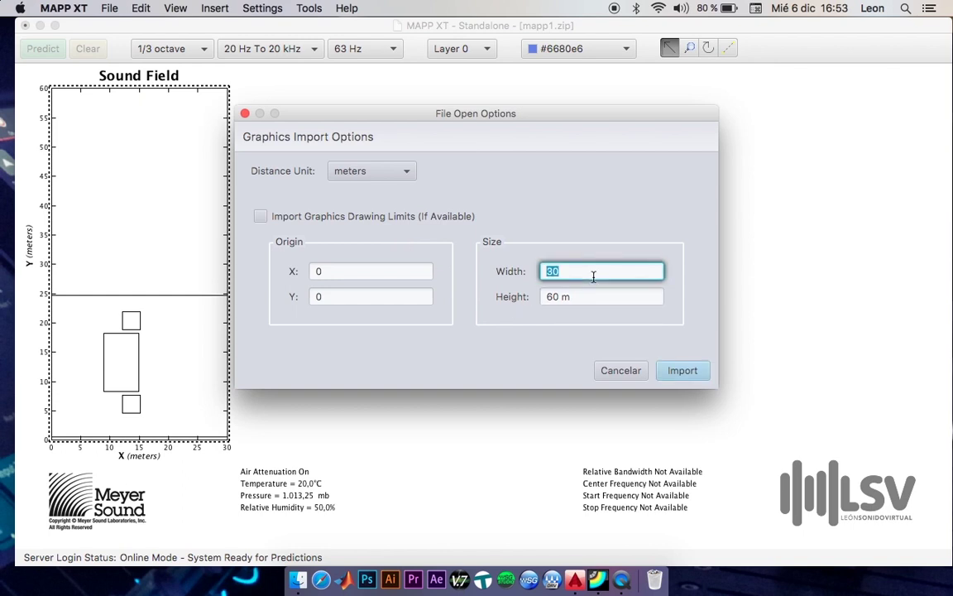
type("60")
key("Tab")
type("30")
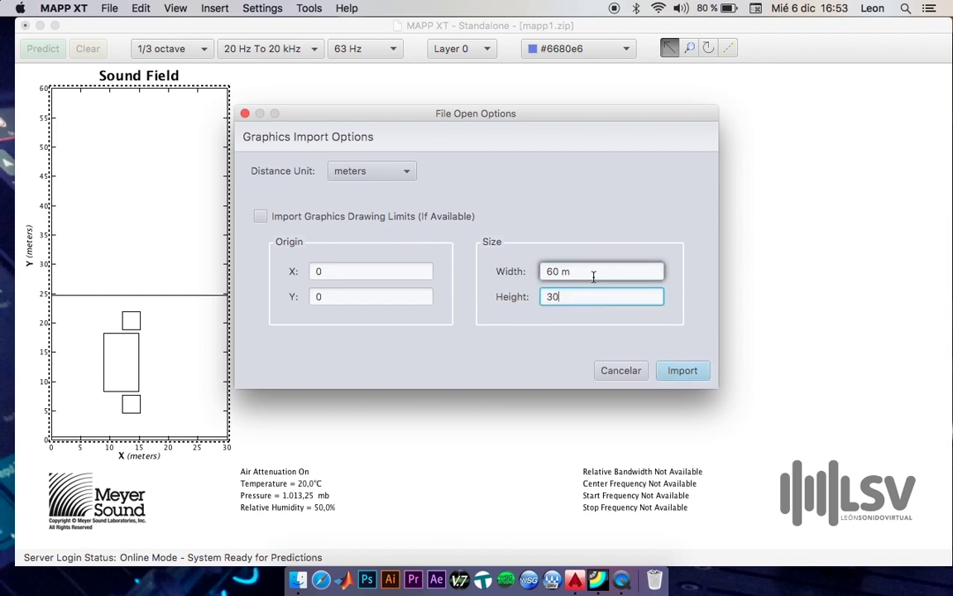
left_click(683, 369)
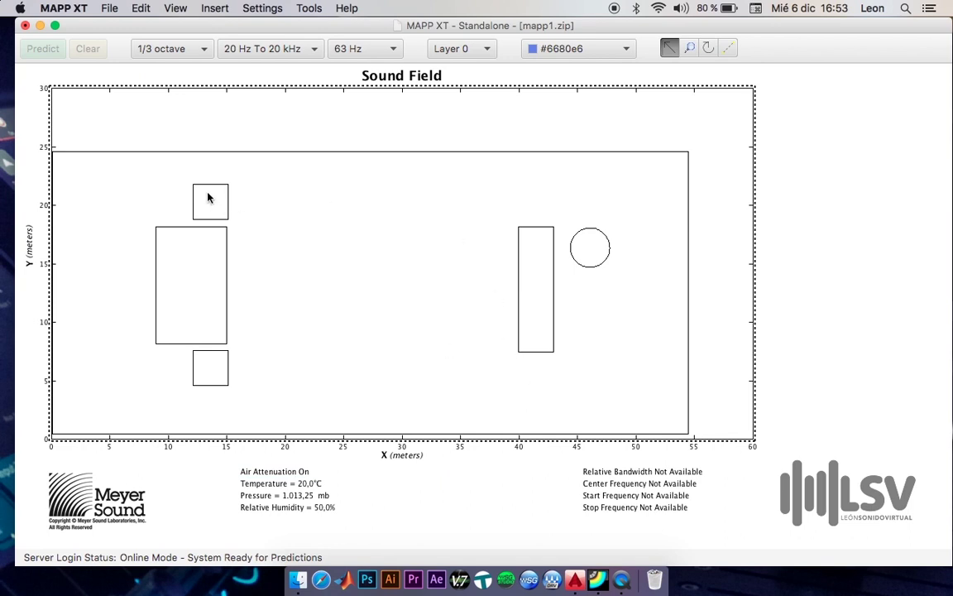
Step: Re-import Drawing1.dxf with a 24 m height, giving roughly a 56 m width
left_click(124, 8)
mouse_move(141, 122)
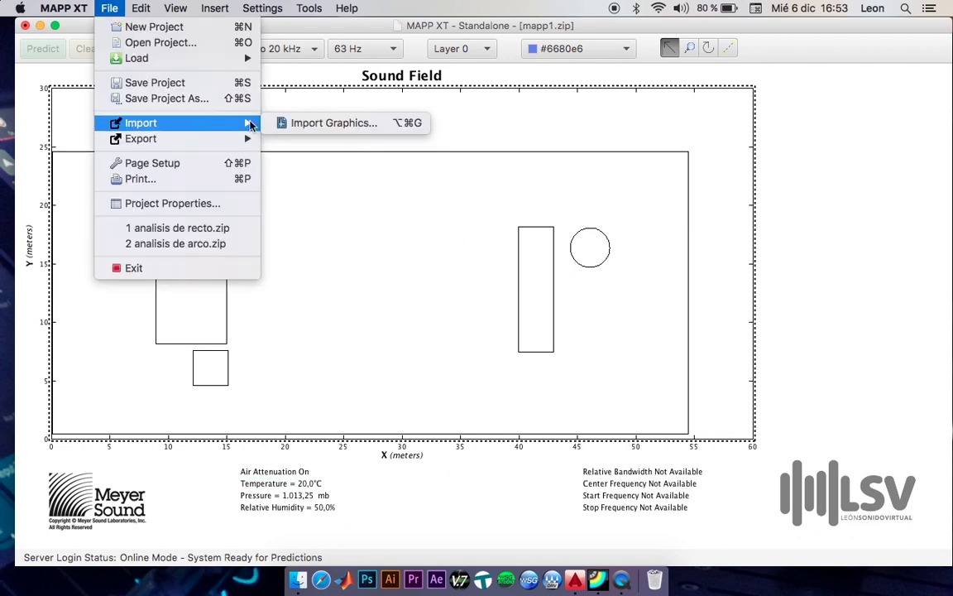
left_click(295, 124)
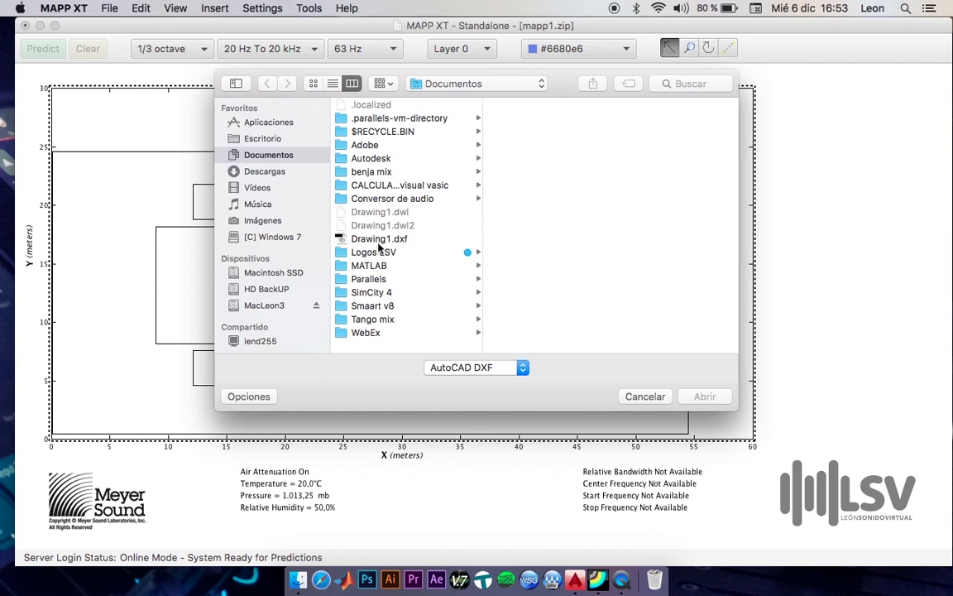
double_click(378, 239)
double_click(577, 296)
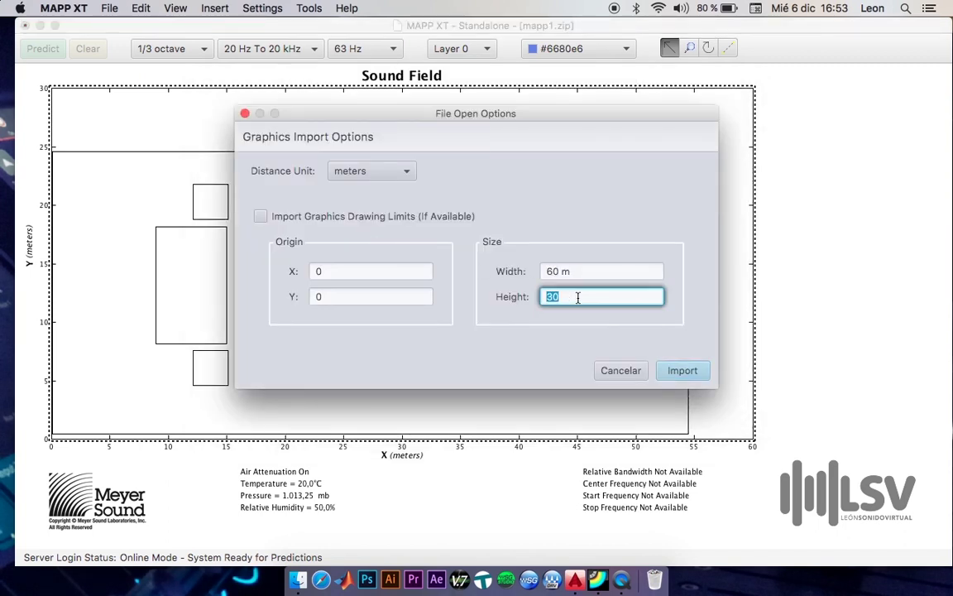
double_click(591, 273)
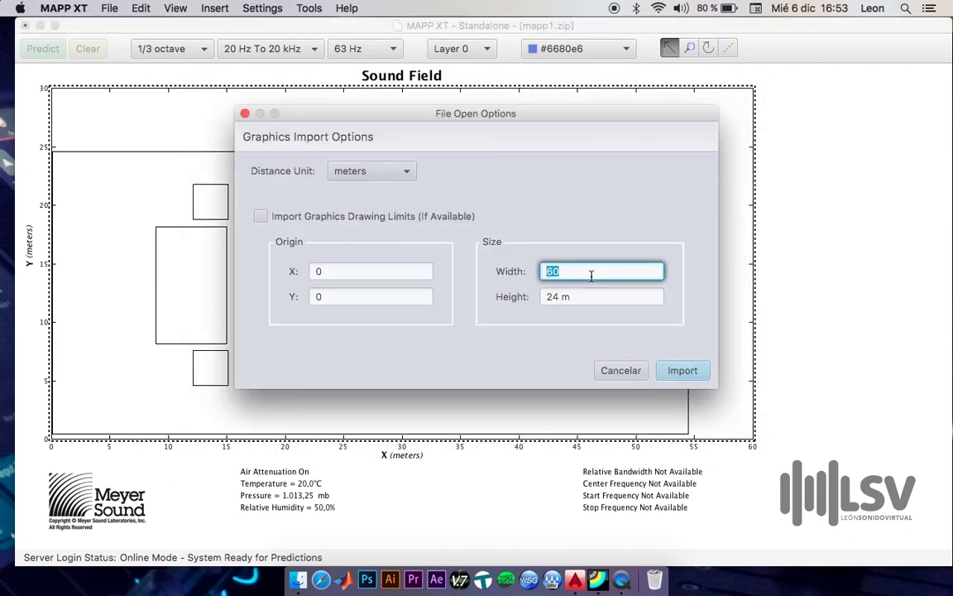
type("56")
left_click(685, 370)
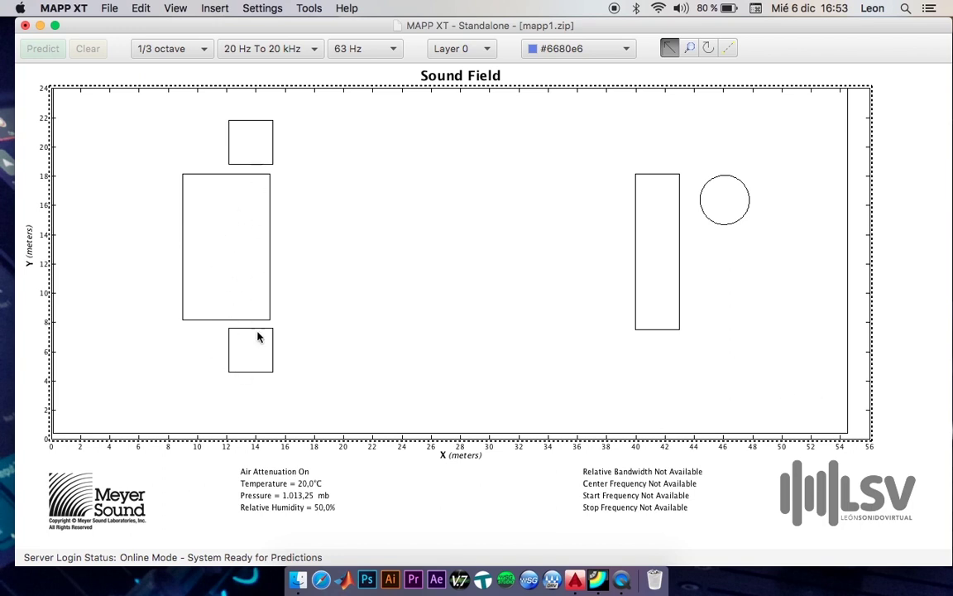
Step: Insert a 900-LFC loudspeaker, move it to about x 15.5 m, and predict 63 Hz SPL
right_click(442, 263)
left_click(565, 326)
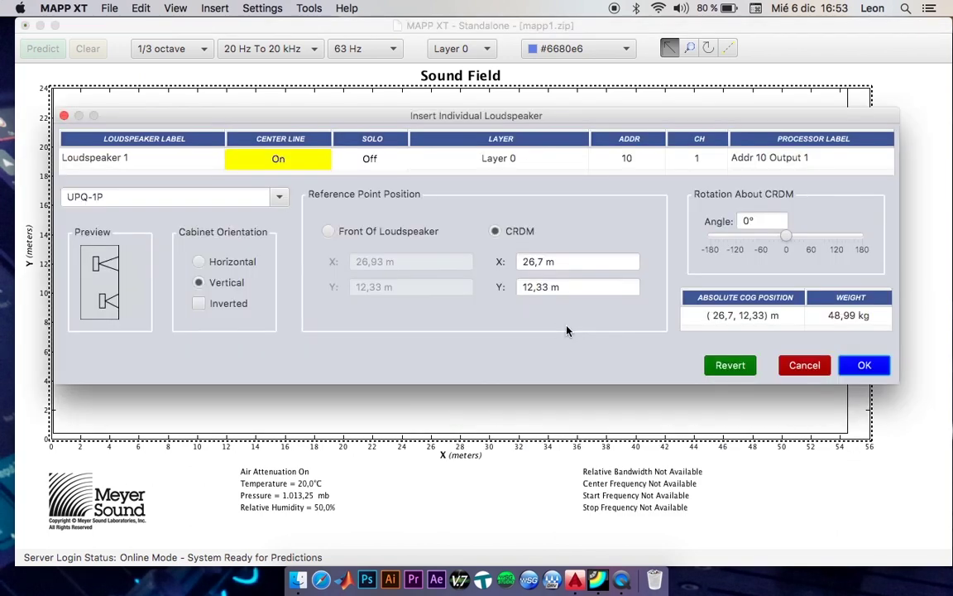
left_click(230, 202)
left_click(279, 201)
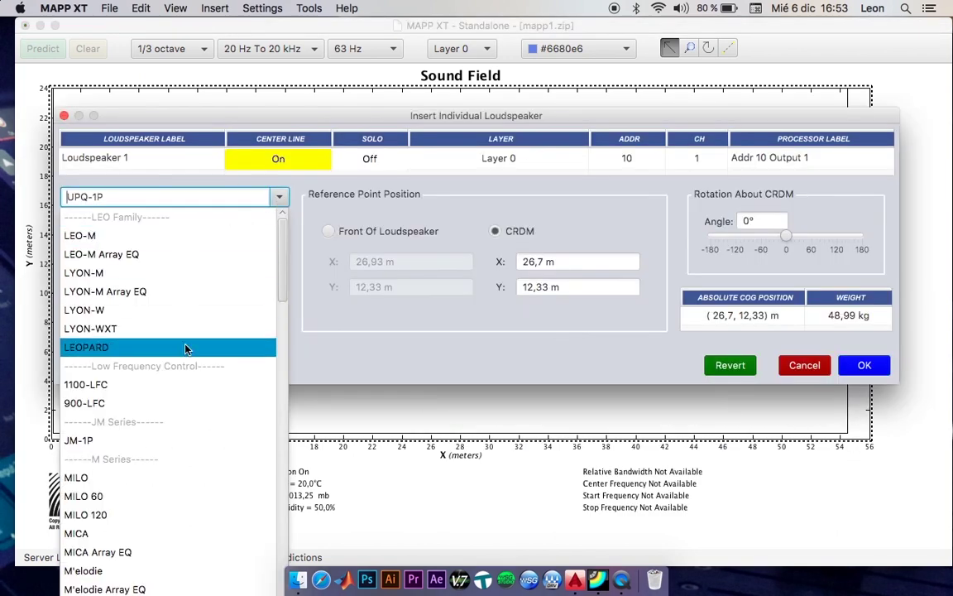
scroll(202, 363, "down", 2)
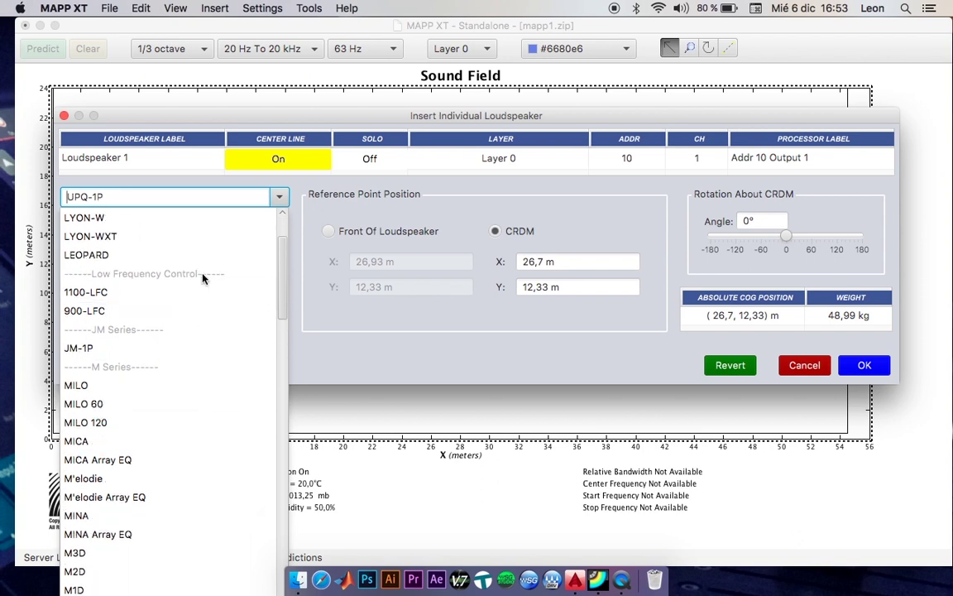
left_click(213, 311)
left_click(864, 365)
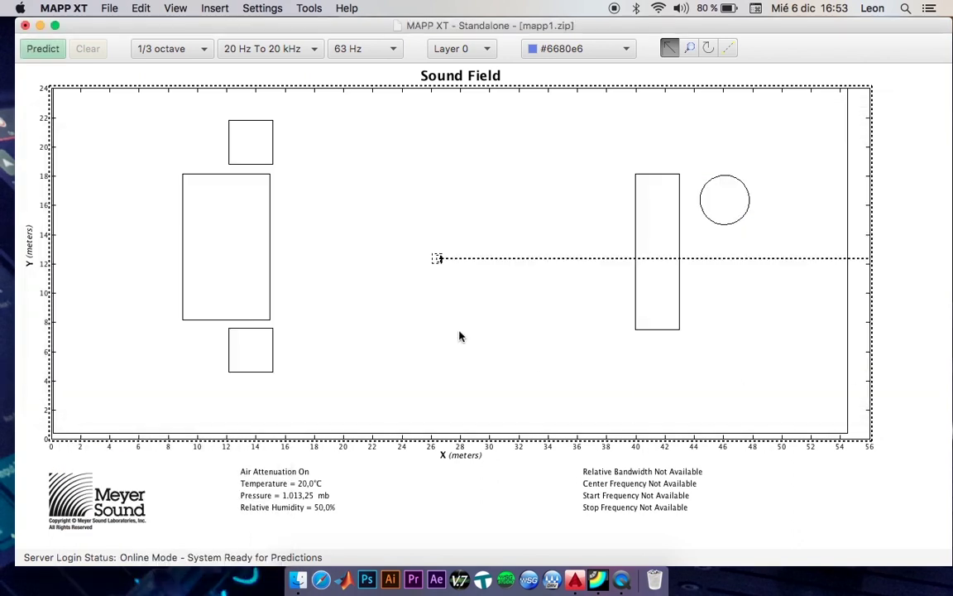
left_click_drag(437, 258, 277, 251)
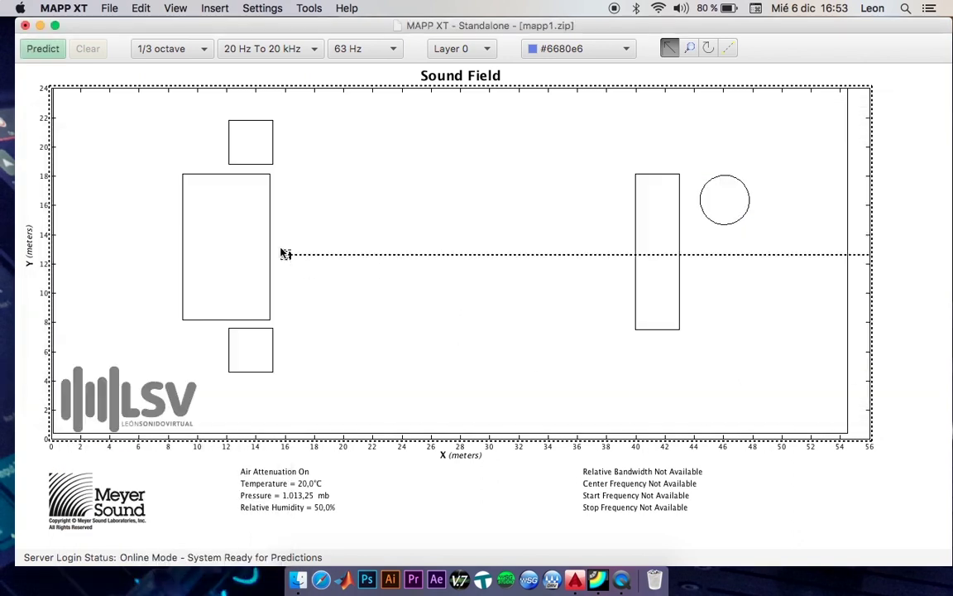
left_click(37, 57)
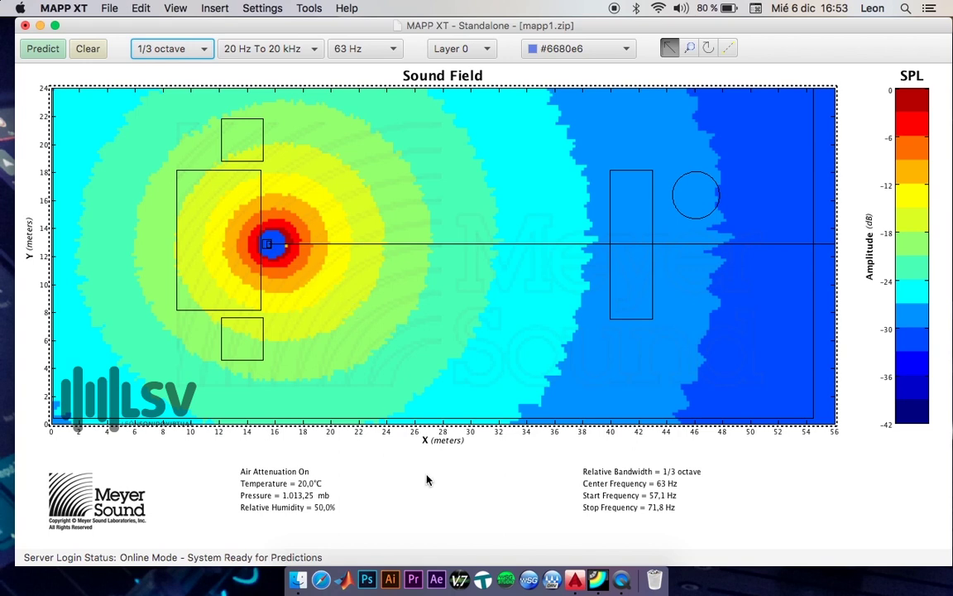
Step: Back in AutoCAD, select and delete every object in the drawing
left_click(574, 579)
scroll(516, 418, "down", 3)
scroll(516, 418, "down", 3)
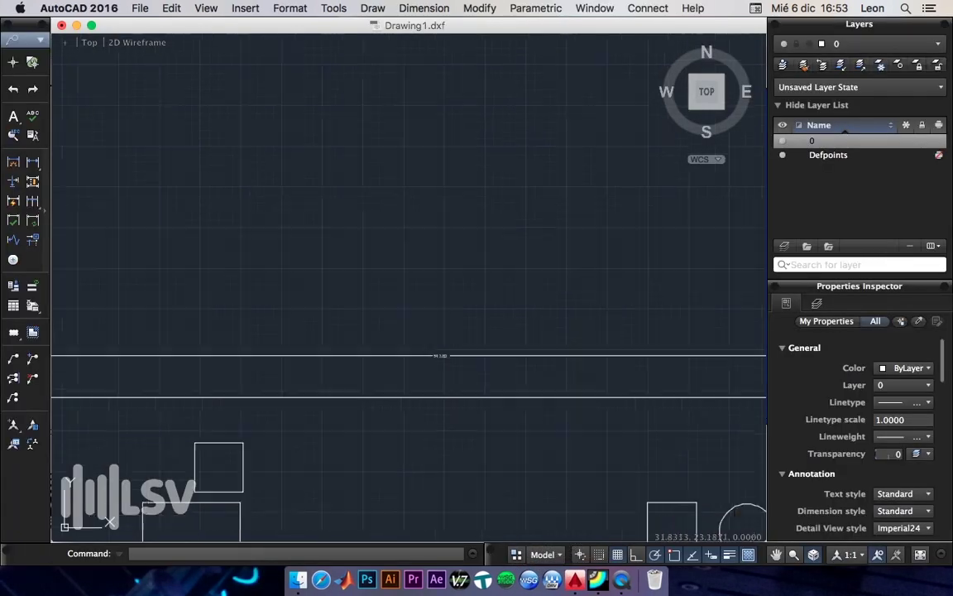
scroll(510, 417, "down", 3)
scroll(510, 416, "down", 2)
left_click(664, 454)
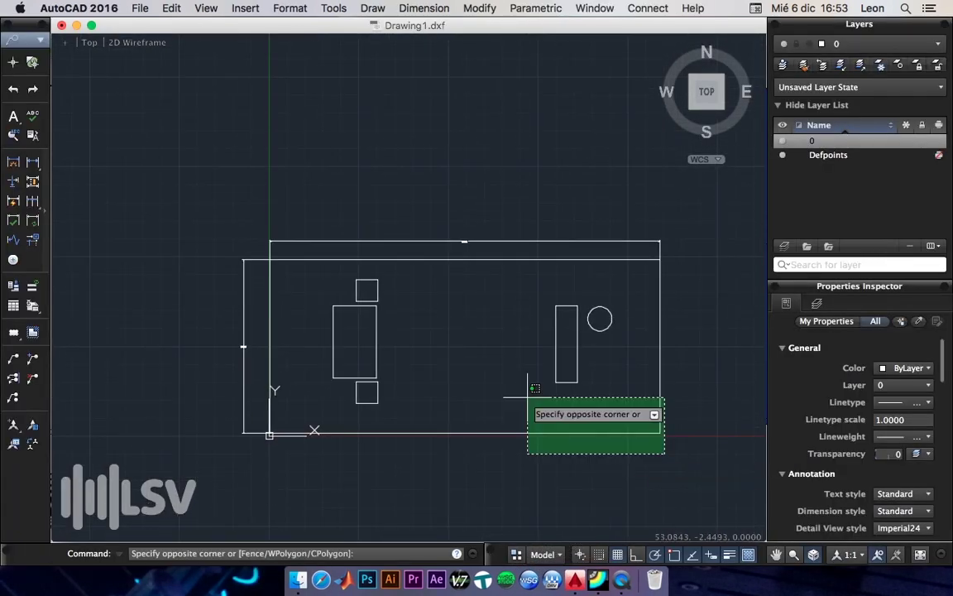
left_click(83, 170)
key("Delete")
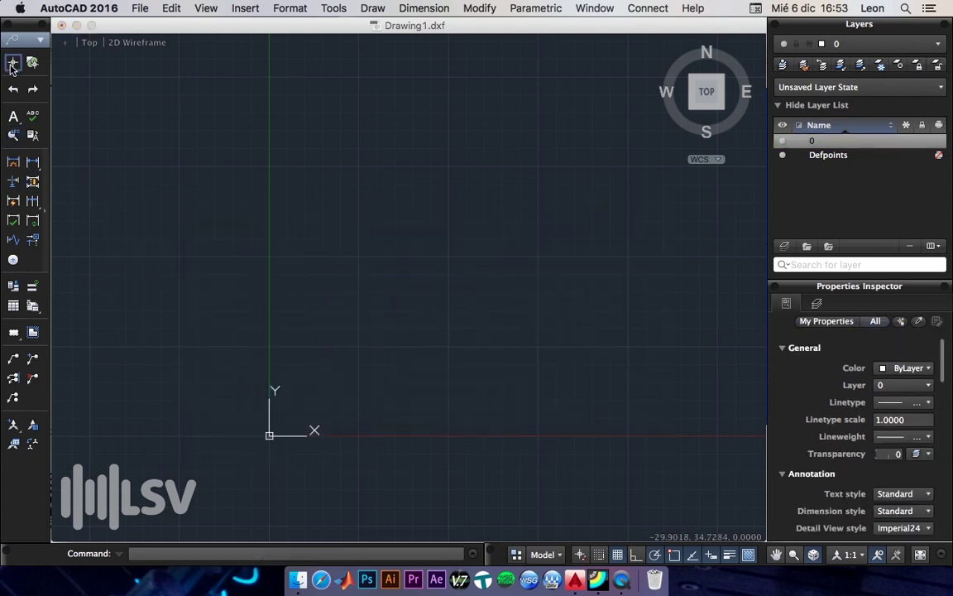
Step: In the Drafting workspace, start a line at the origin with a 15-unit floor segment
left_click(25, 39)
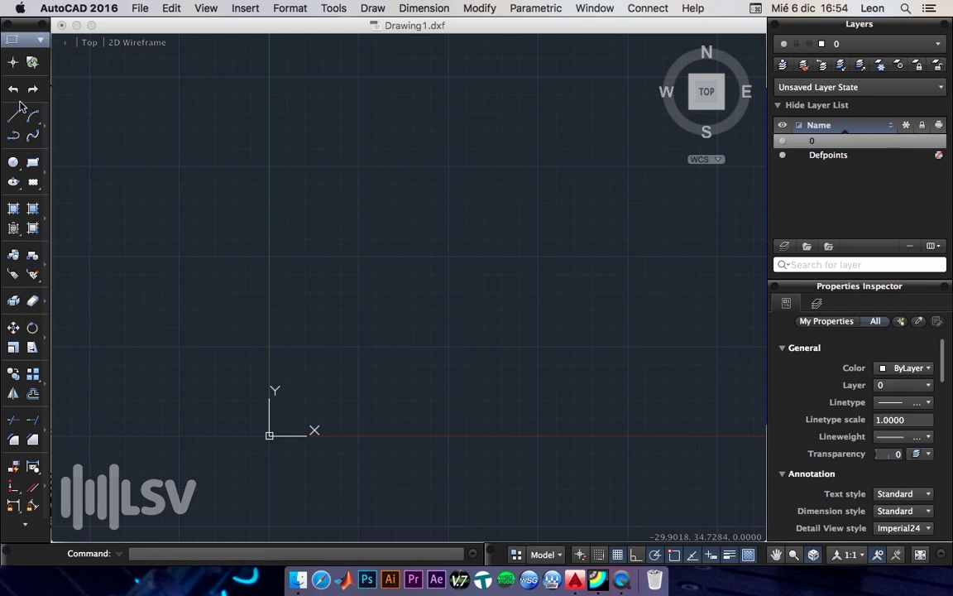
left_click(14, 115)
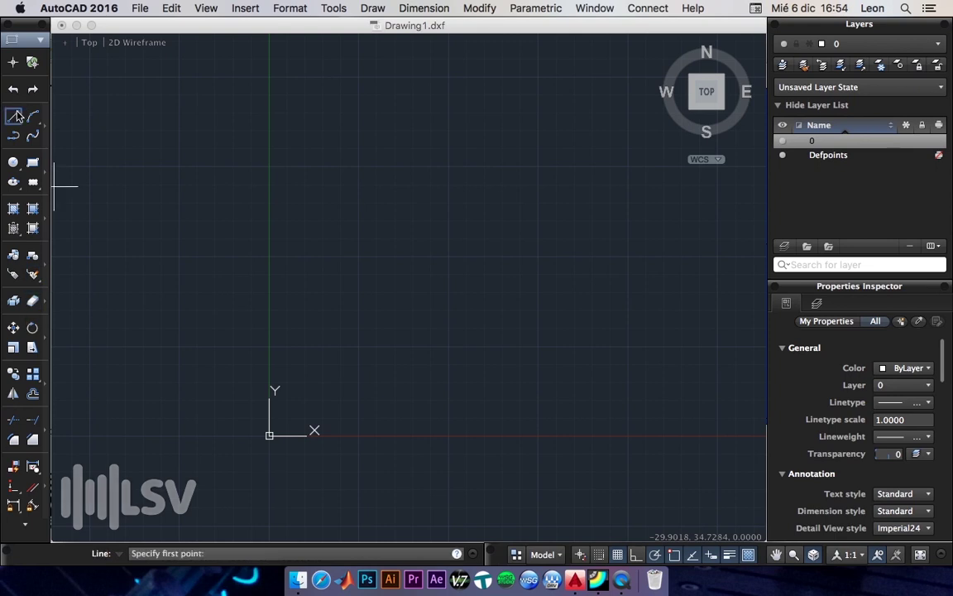
left_click(269, 435)
scroll(331, 437, "right", 3)
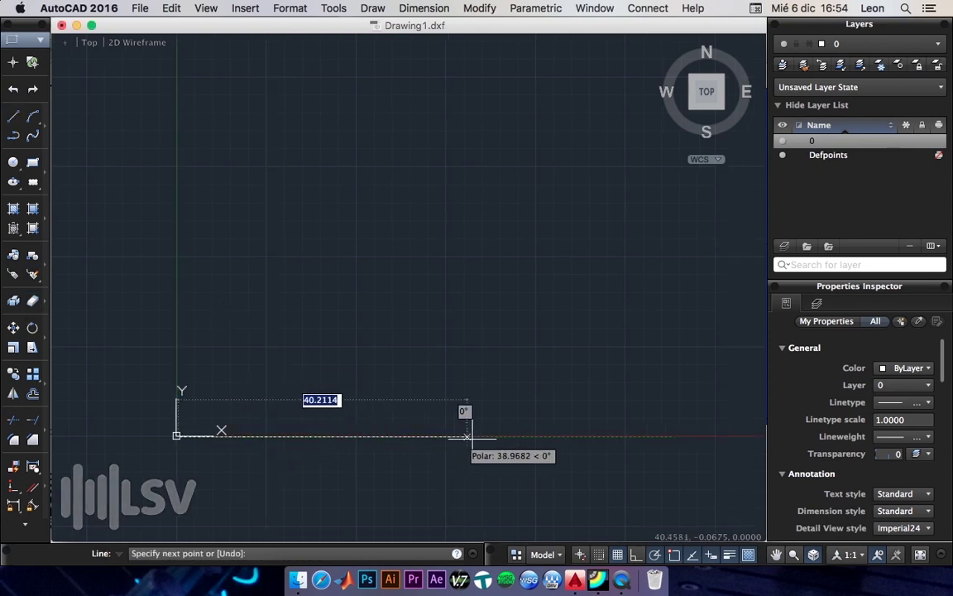
type("15")
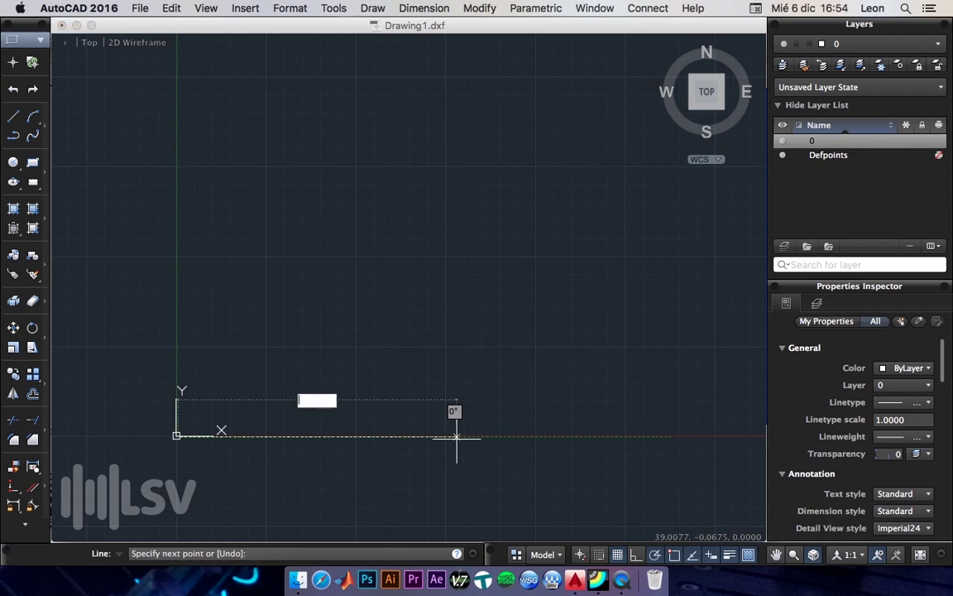
key("Return")
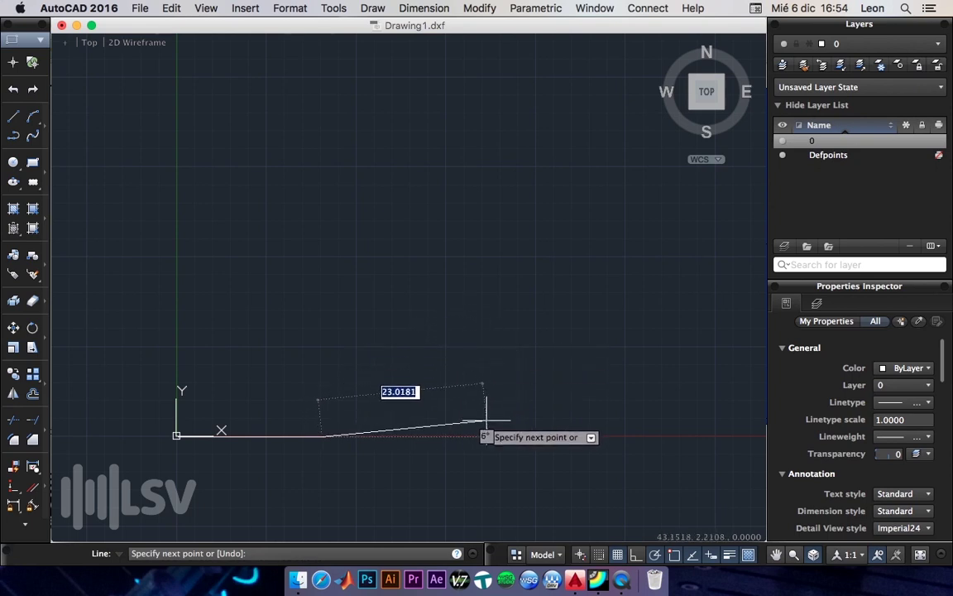
type("15")
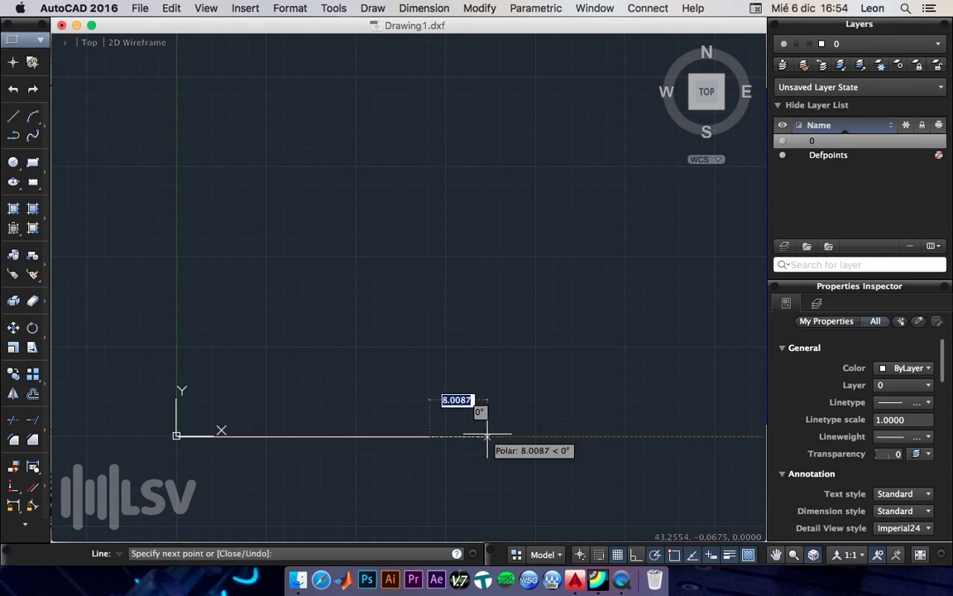
key("Return")
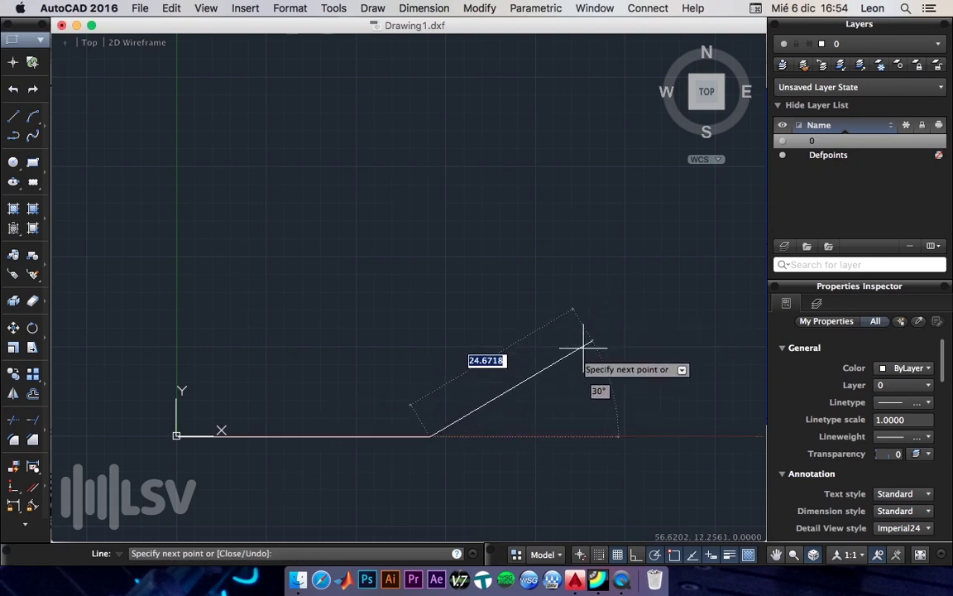
Step: Draw the sloped rise, short landing, raked slope and rear wall, closing the outline
left_click(502, 379)
left_click(541, 379)
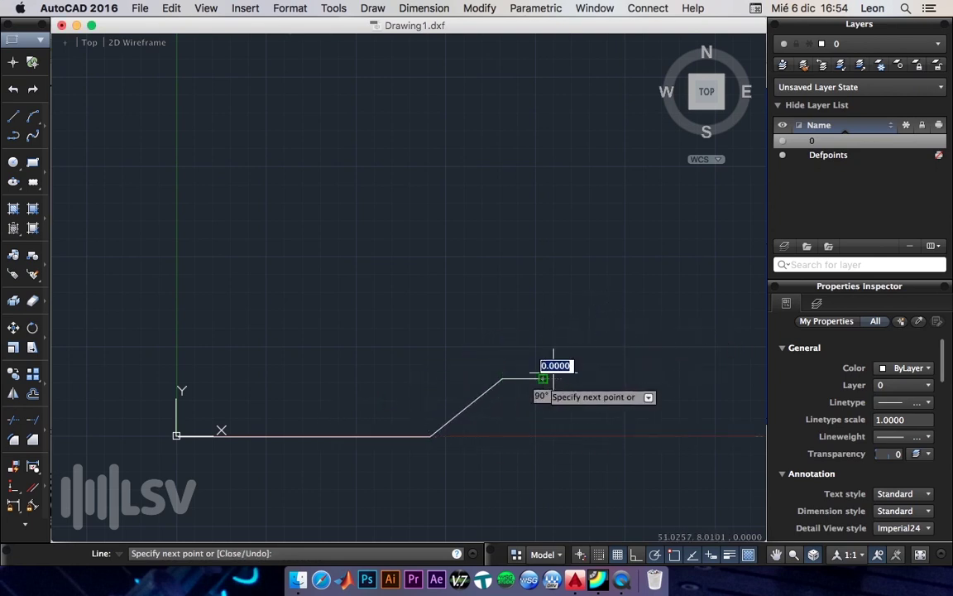
left_click(626, 313)
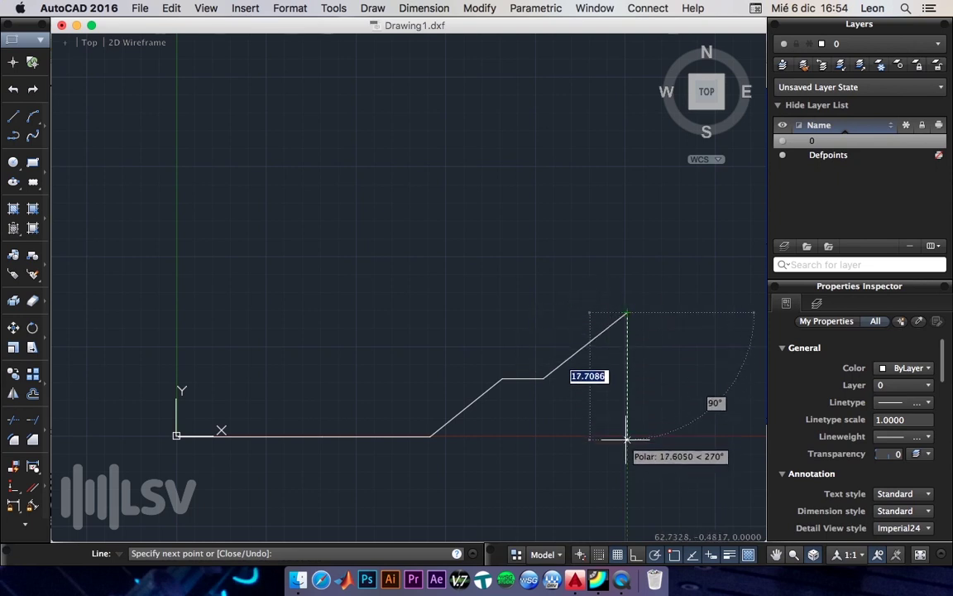
left_click(626, 440)
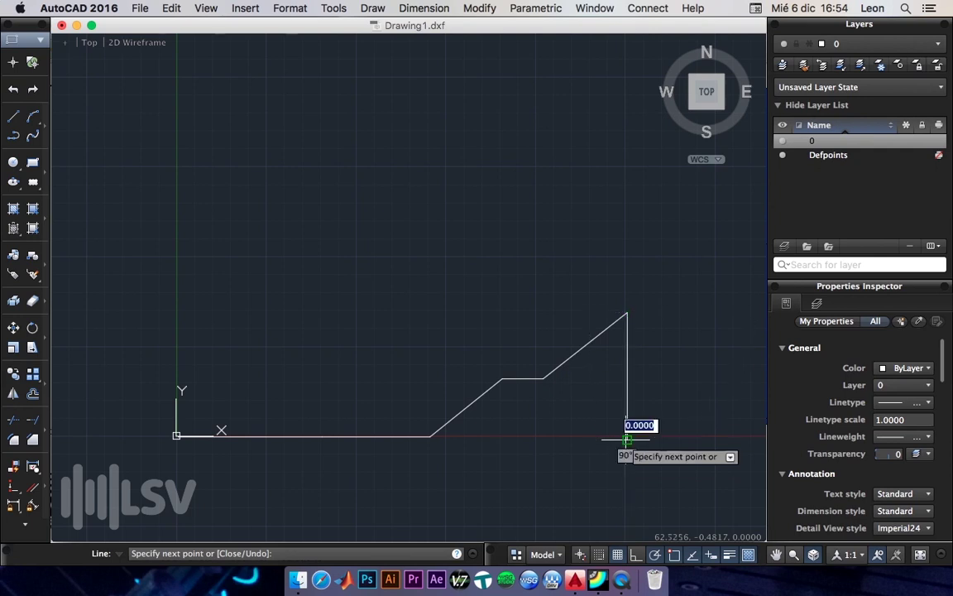
left_click(430, 436)
key("Return")
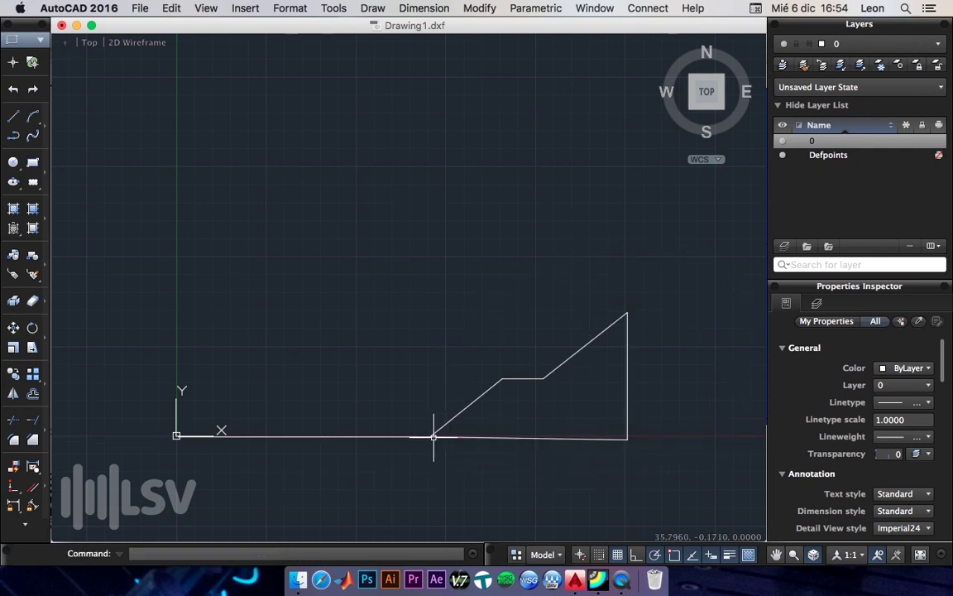
scroll(397, 414, "left", 2)
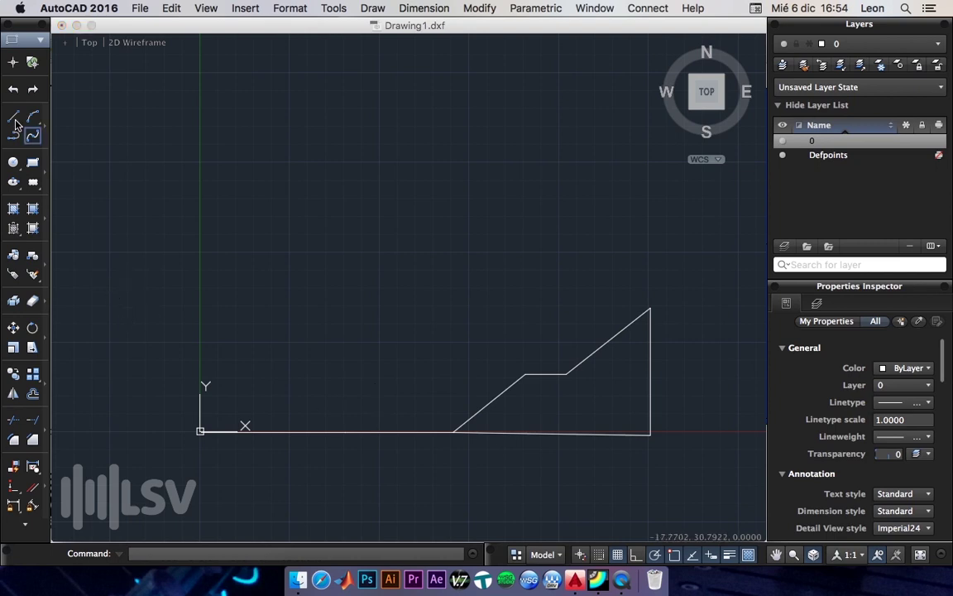
Step: Draw a vertical line rising from the origin
left_click(13, 116)
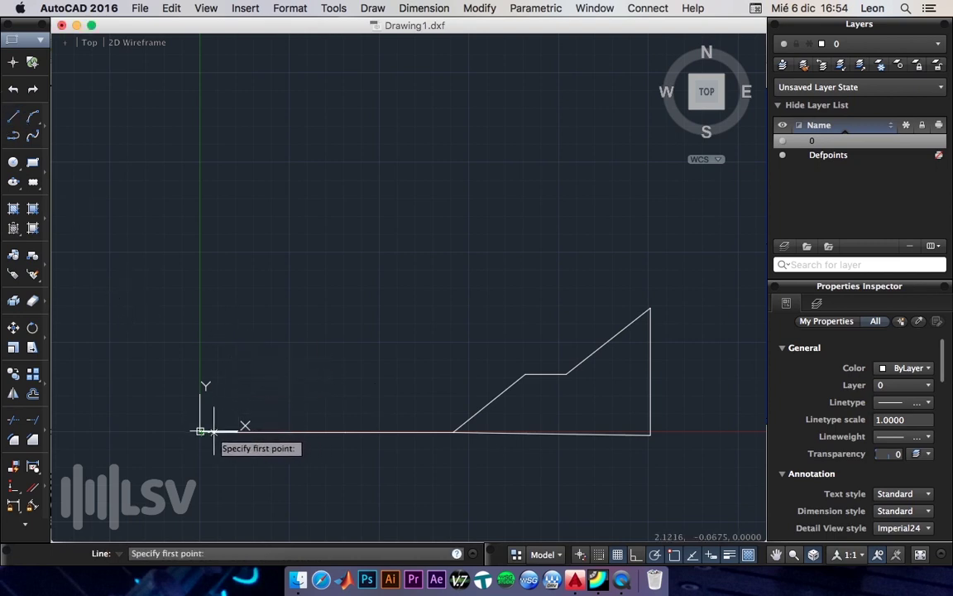
left_click(201, 431)
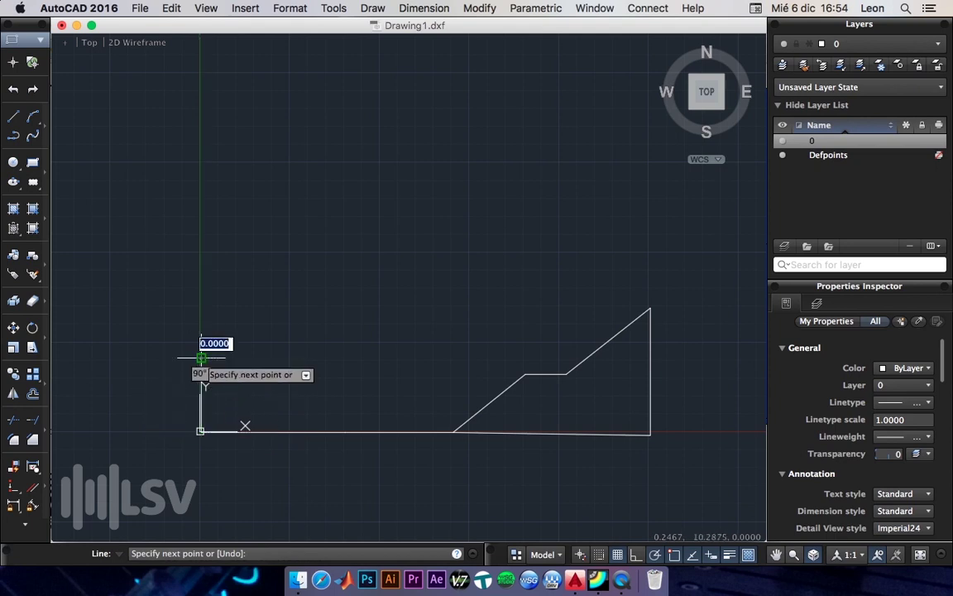
left_click(212, 357)
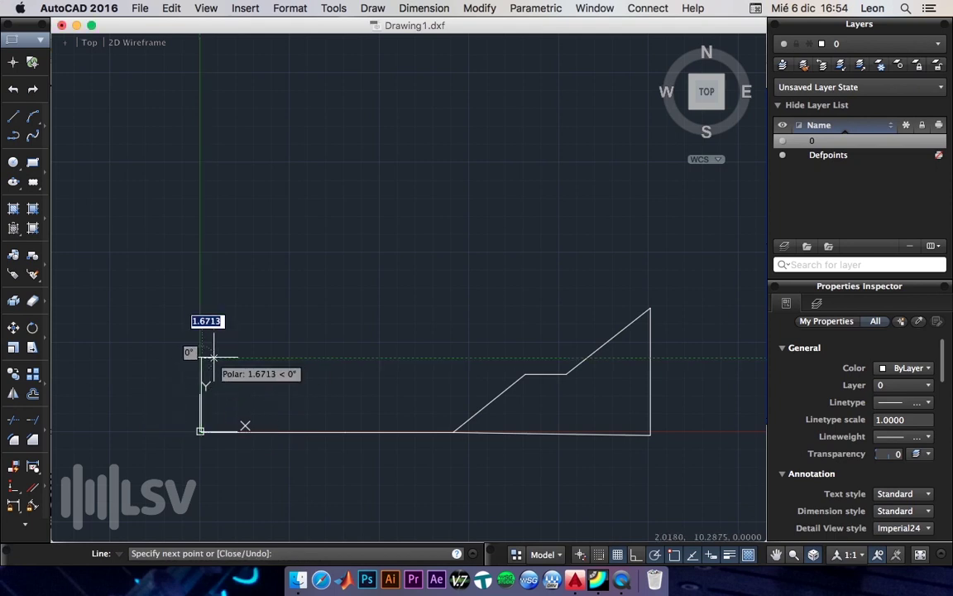
middle_click_drag(214, 358, 221, 269)
scroll(203, 327, "up", 3)
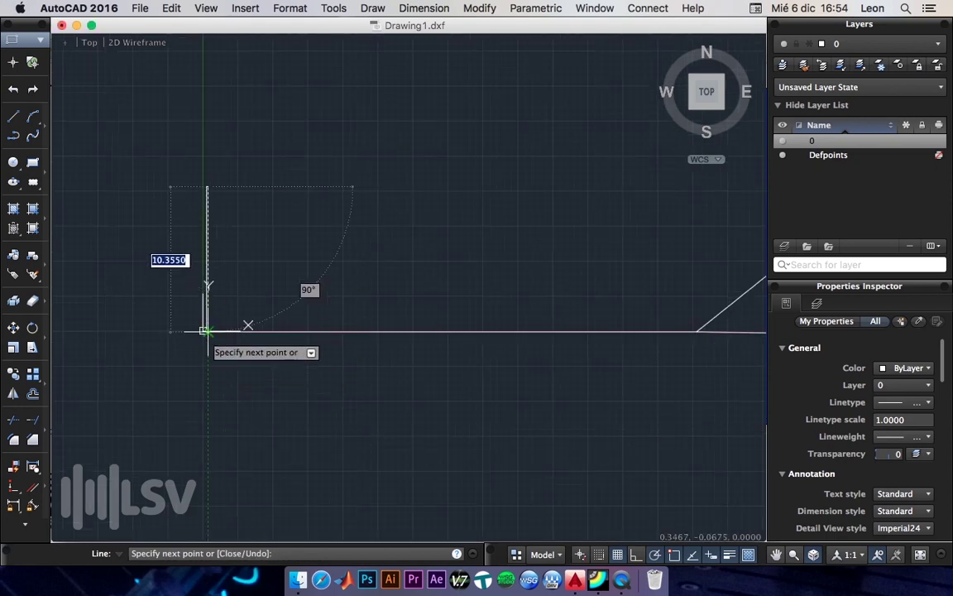
left_click(206, 331)
key("Return")
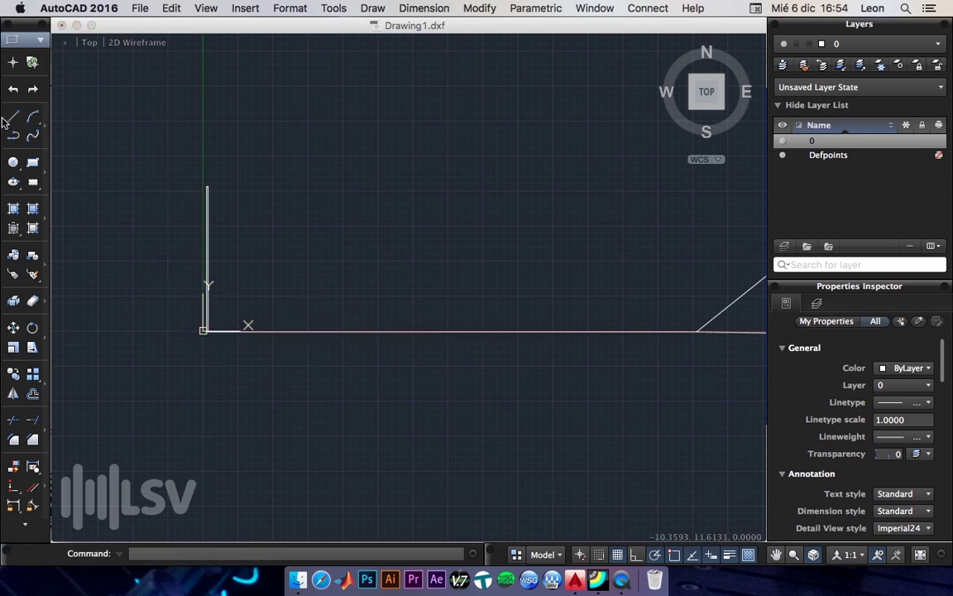
Step: Draw a low rectangle on the floor, 4 units along and 1.5 units tall
left_click(13, 116)
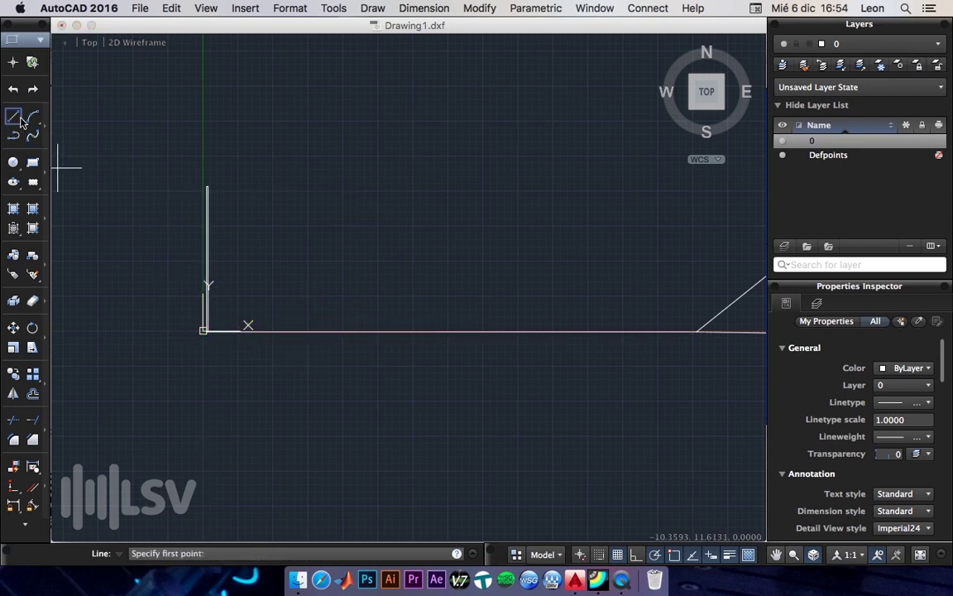
left_click(285, 330)
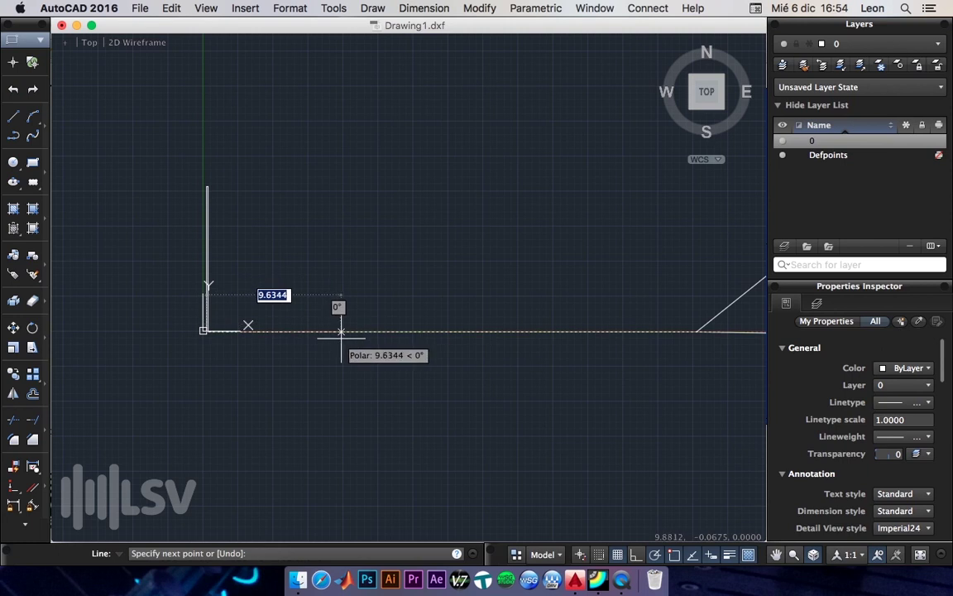
type("4")
key("Return")
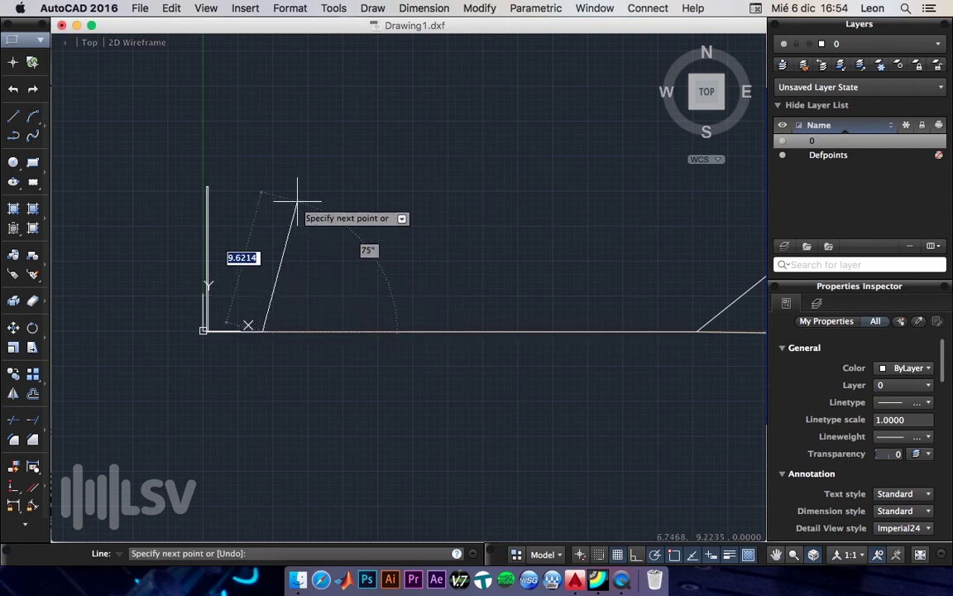
type("1.5")
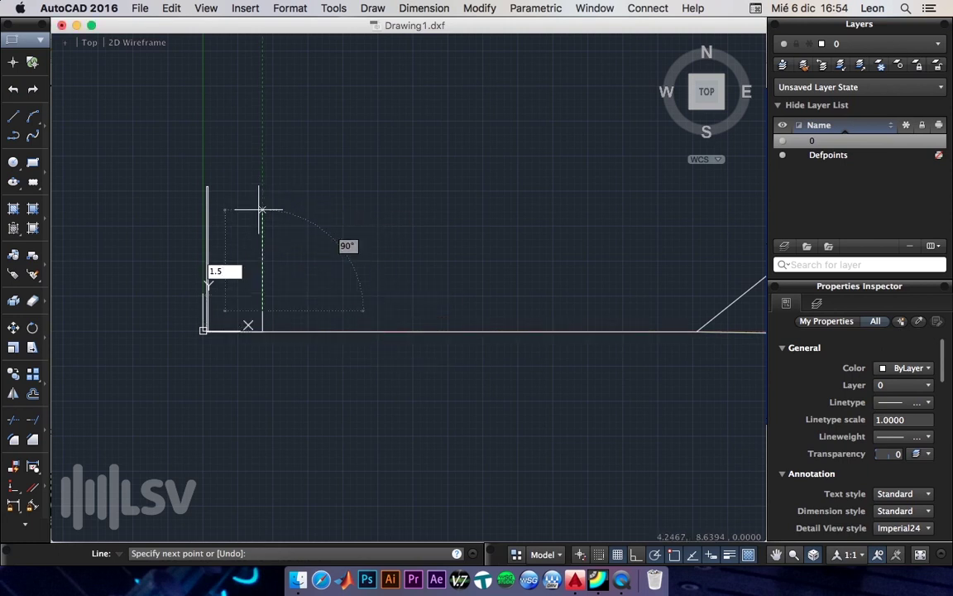
key("Return")
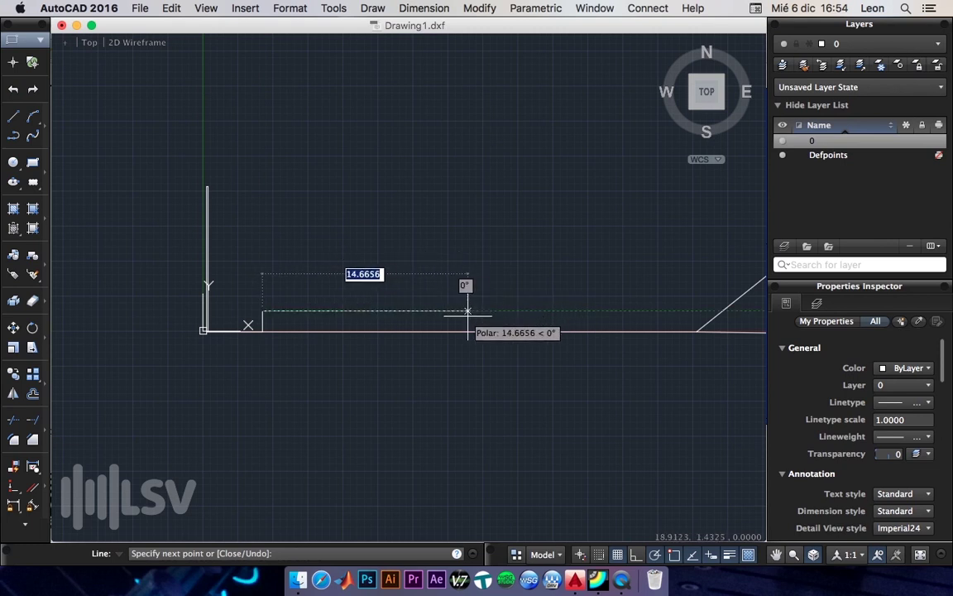
left_click(401, 311)
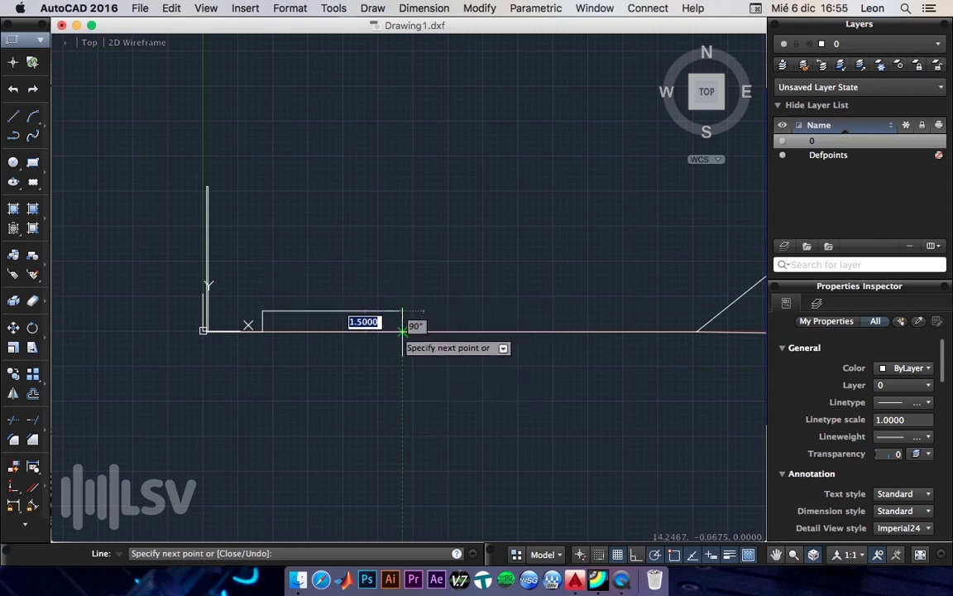
left_click(402, 331)
key("Return")
scroll(248, 248, "right", 3)
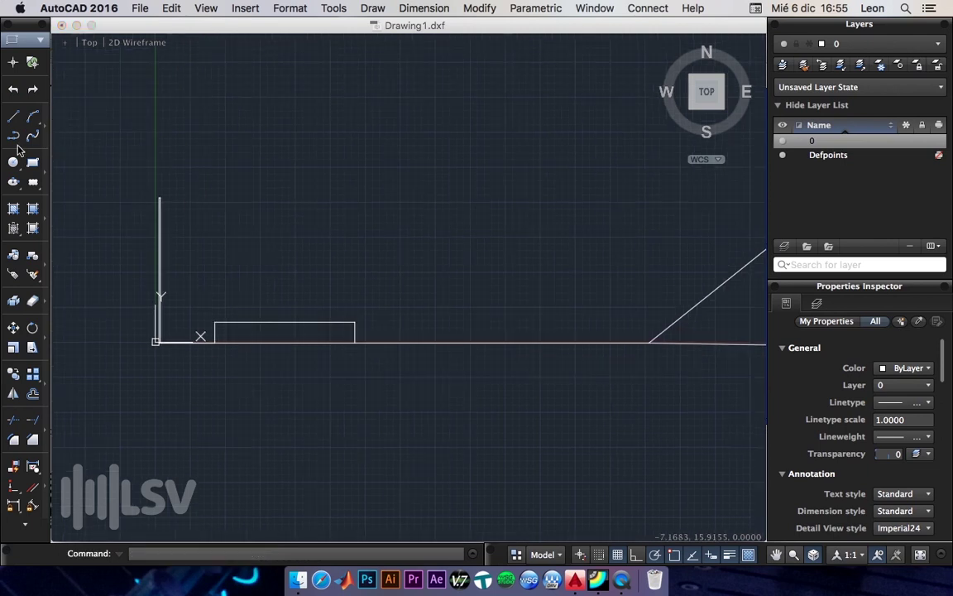
Step: Draw a tall box outline rising from the low rectangle's right corner
left_click(13, 116)
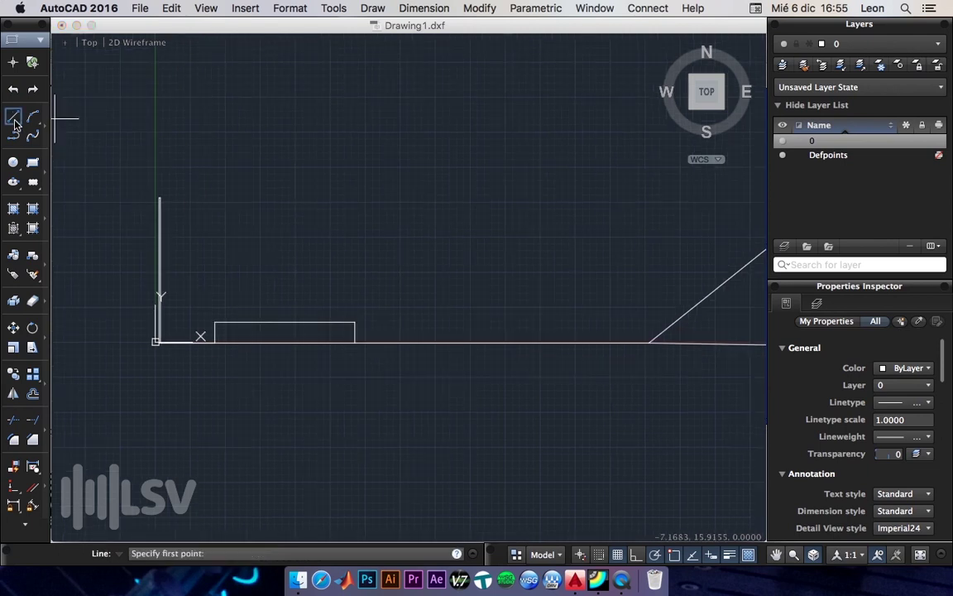
left_click(354, 343)
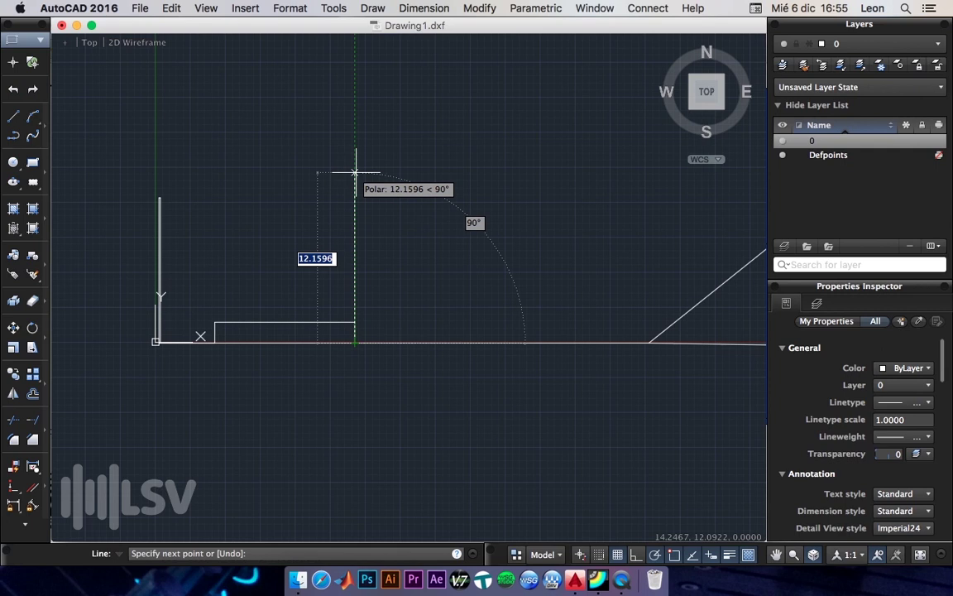
type("12")
left_click(354, 174)
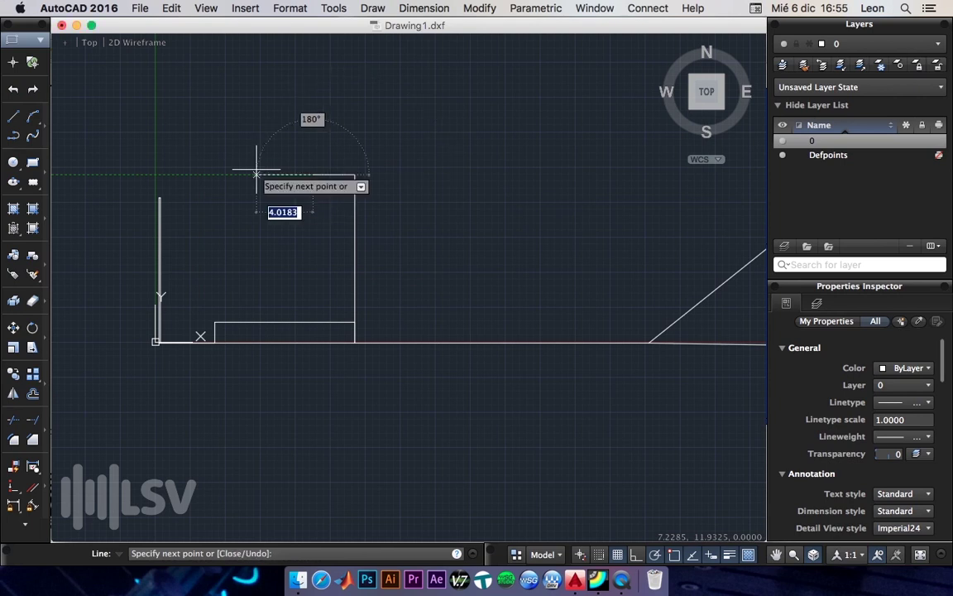
left_click(313, 174)
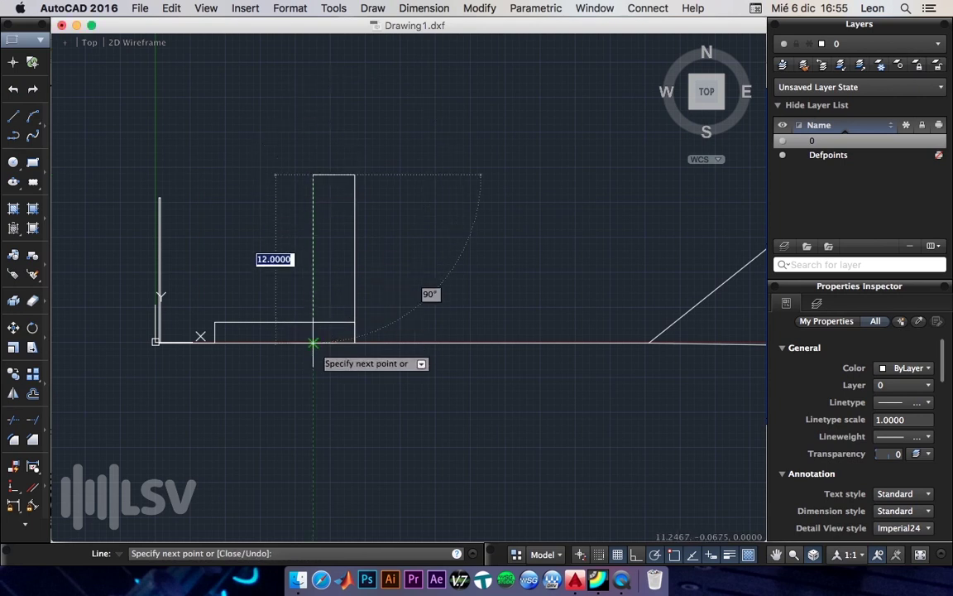
left_click(313, 339)
key("Return")
scroll(337, 171, "up", 3)
scroll(336, 171, "down", 3)
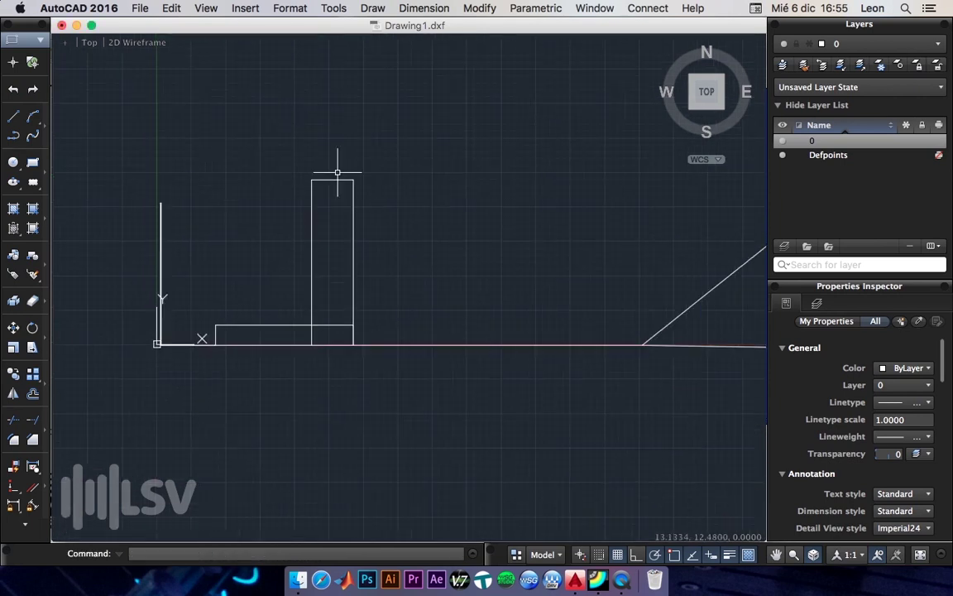
scroll(336, 171, "up", 3)
Step: Add a 3-unit horizontal line across the tall box just below its top
left_click(13, 118)
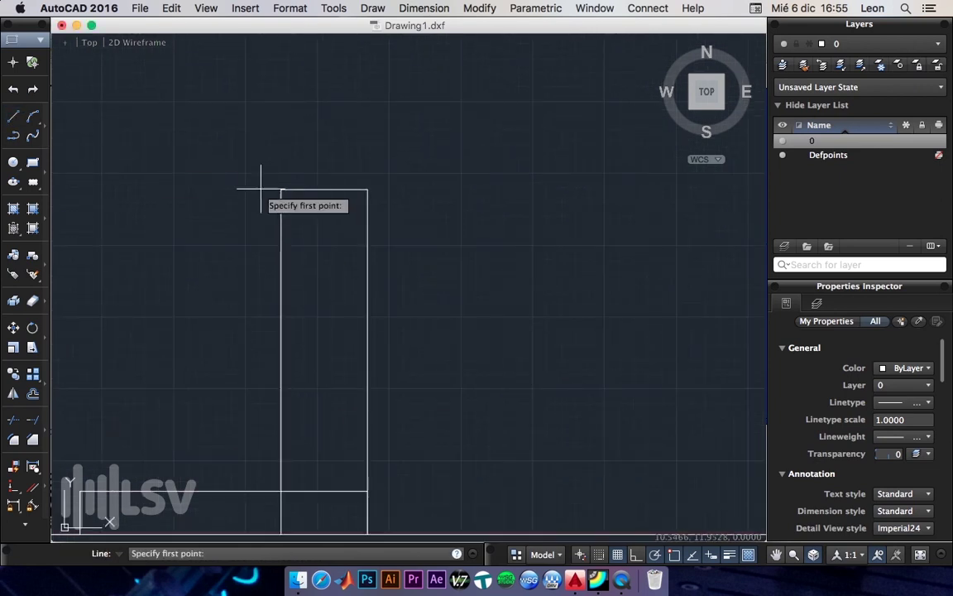
left_click(282, 189)
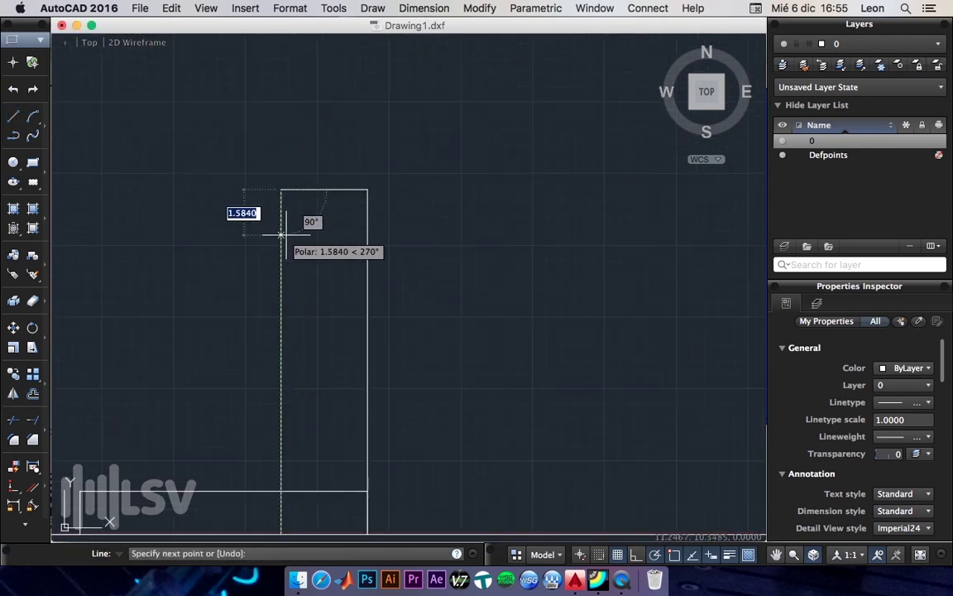
type("1")
key("Return")
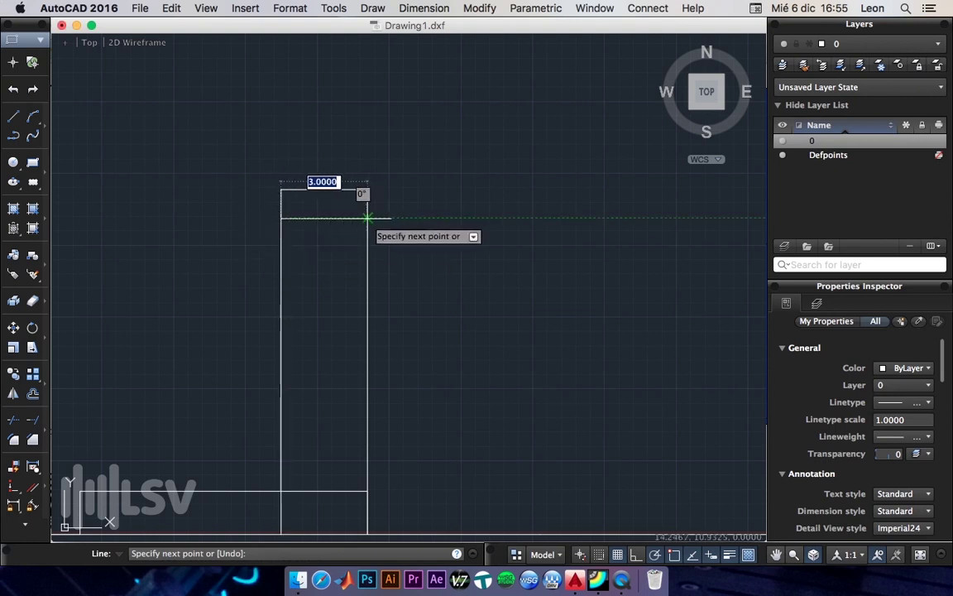
left_click(367, 218)
key("Escape")
scroll(368, 225, "down", 2)
scroll(307, 187, "right", 3)
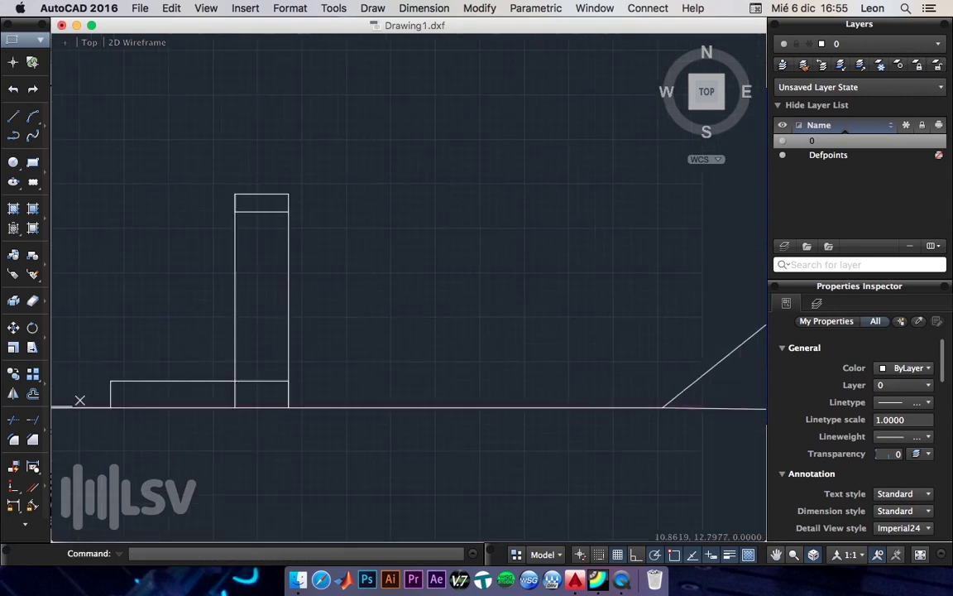
scroll(308, 187, "down", 2)
scroll(301, 193, "up", 3)
Step: Grip-stretch the upper sloped line's top and the back wall's top lower
right_click(301, 193)
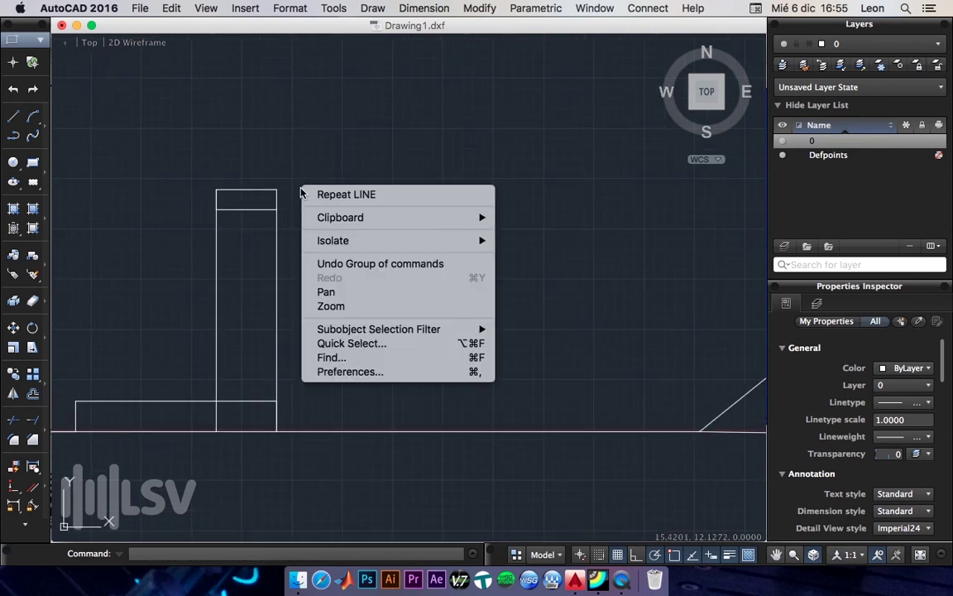
key("Escape")
scroll(251, 120, "down", 3)
scroll(251, 112, "up", 1)
scroll(248, 124, "down", 2)
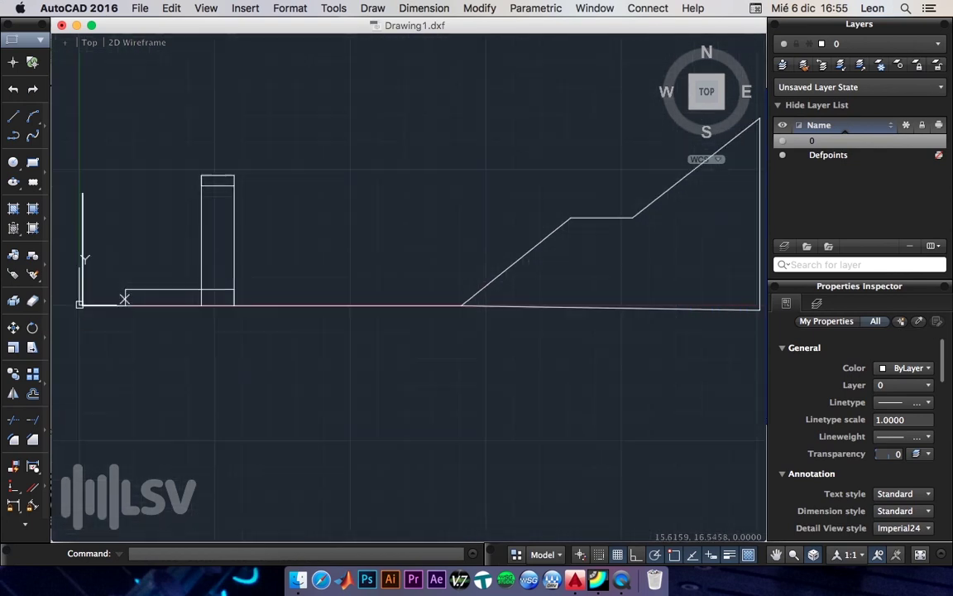
scroll(248, 124, "up", 3)
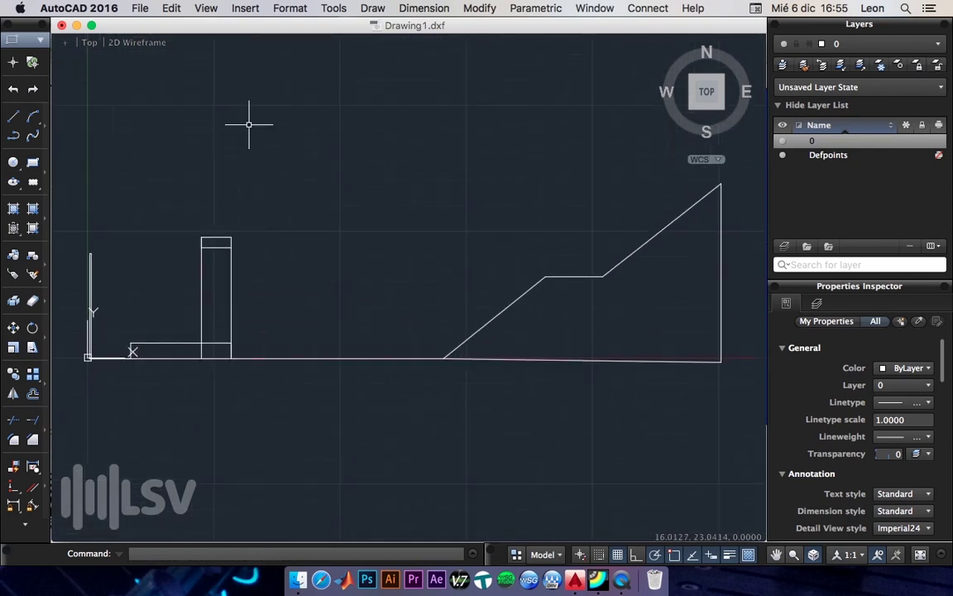
left_click(672, 221)
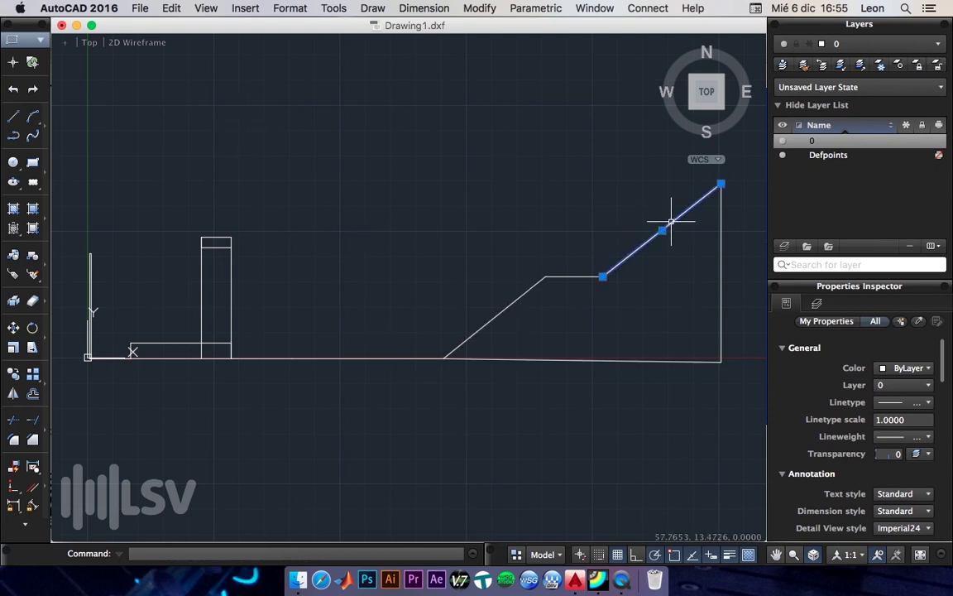
left_click(721, 183)
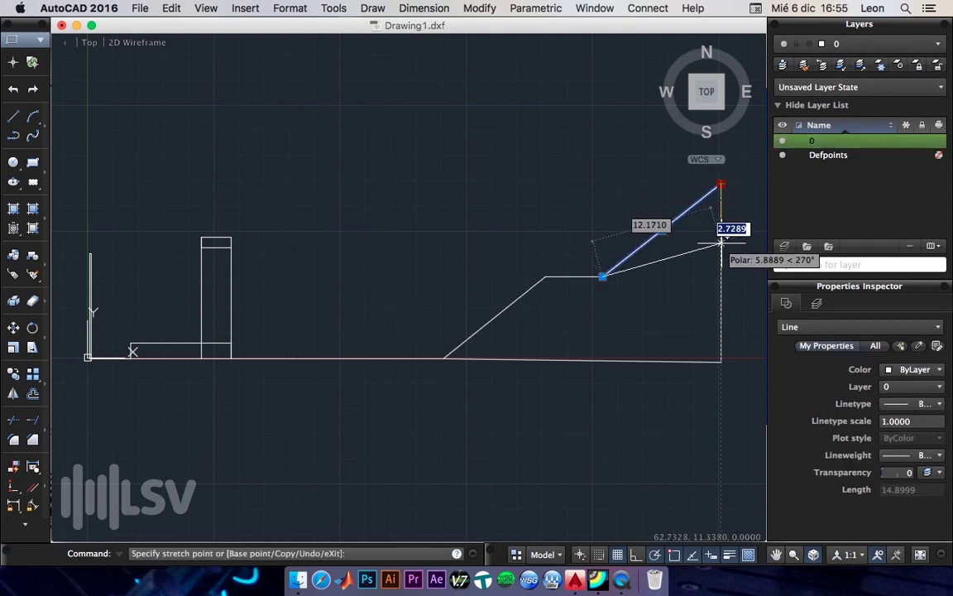
left_click(721, 244)
left_click(717, 203)
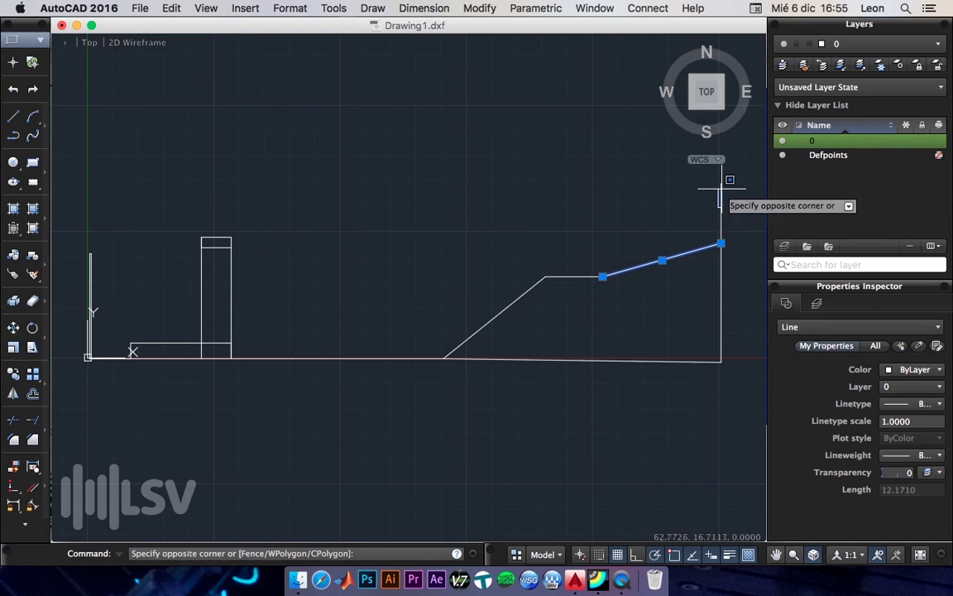
left_click(726, 175)
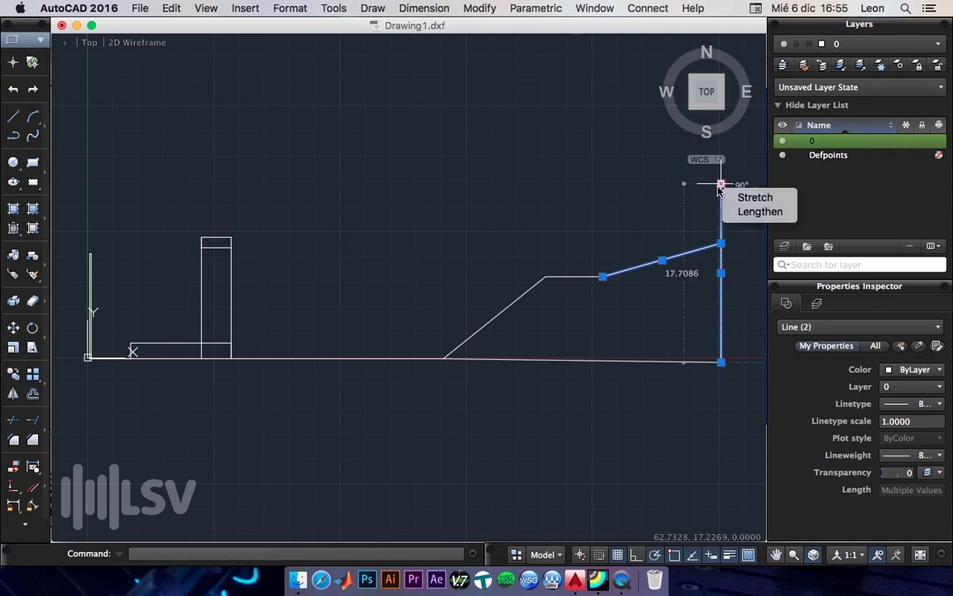
left_click(721, 183)
left_click(721, 244)
key("Escape")
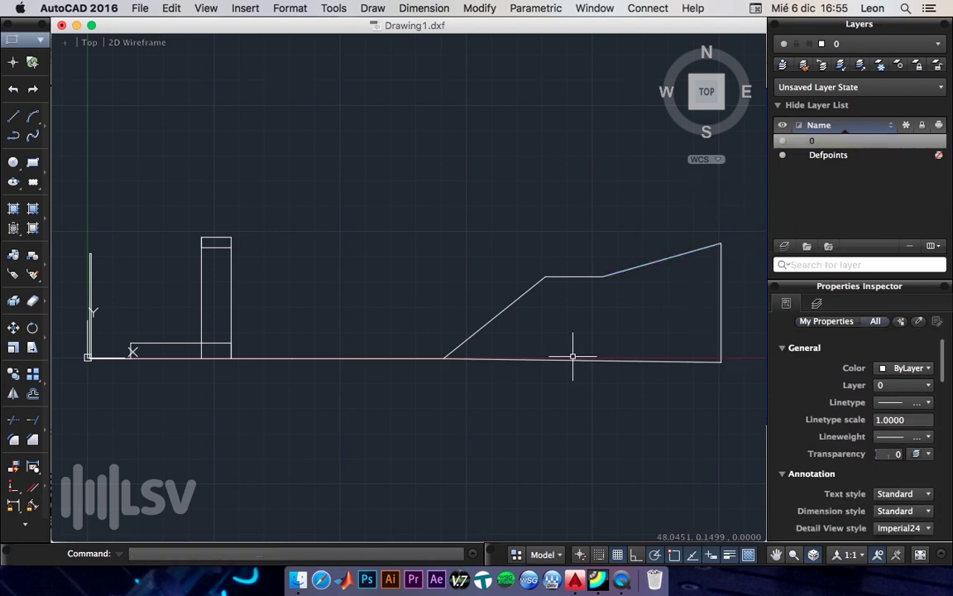
Step: Lower the lower slope's landing corner and the landing's right vertex by grip stretching
left_click(513, 300)
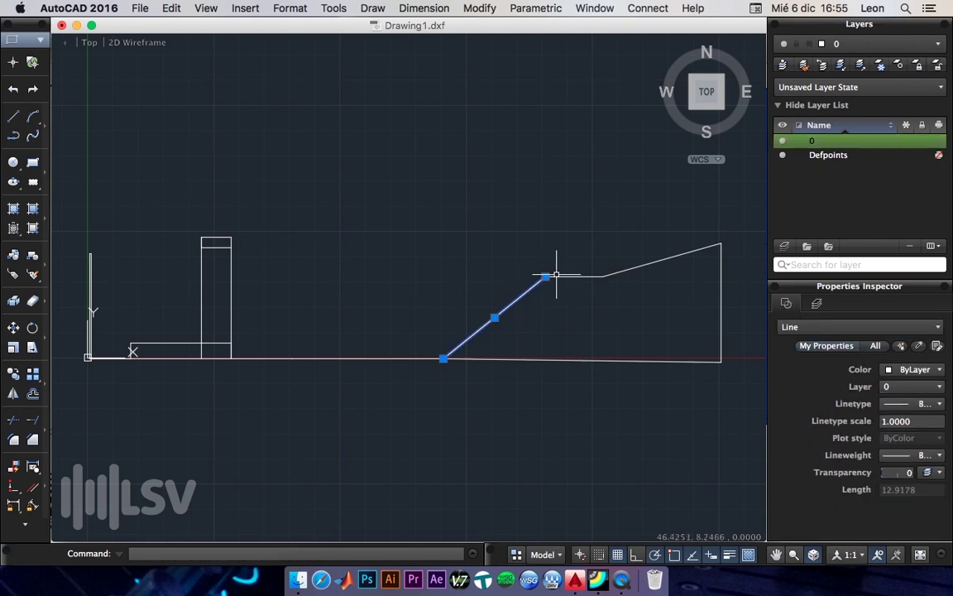
left_click(545, 276)
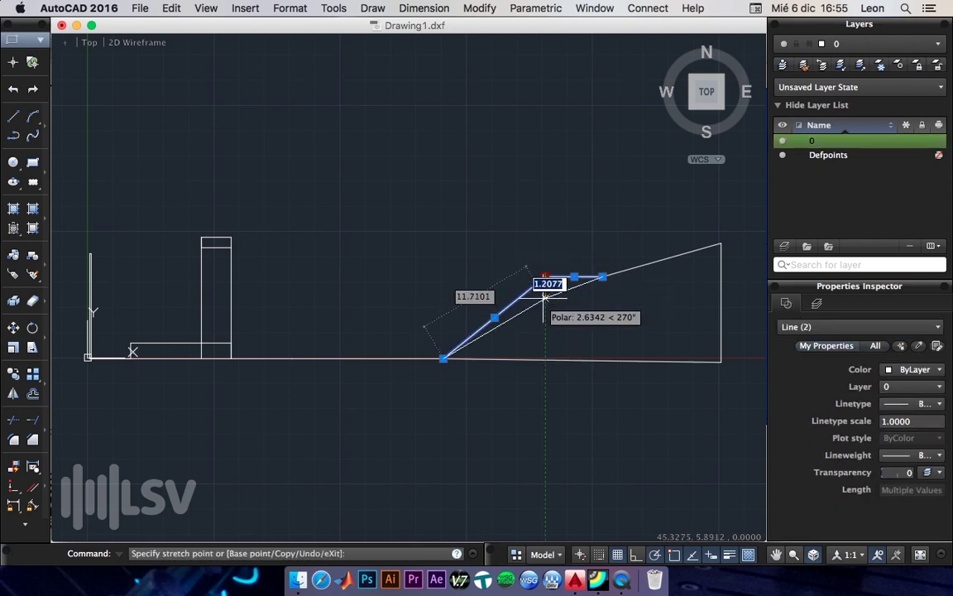
left_click(545, 295)
left_click(602, 277)
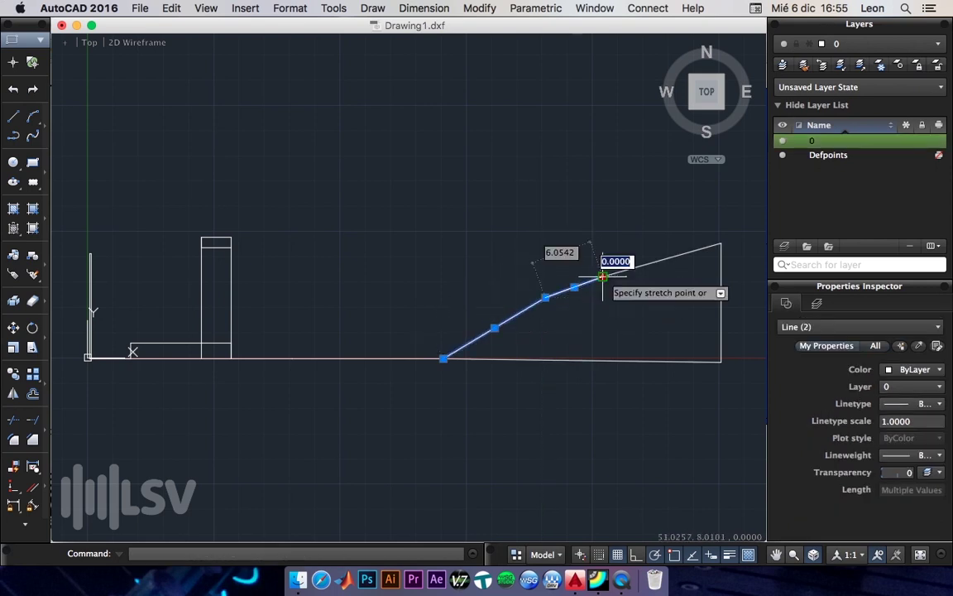
key("Escape")
left_click(602, 277)
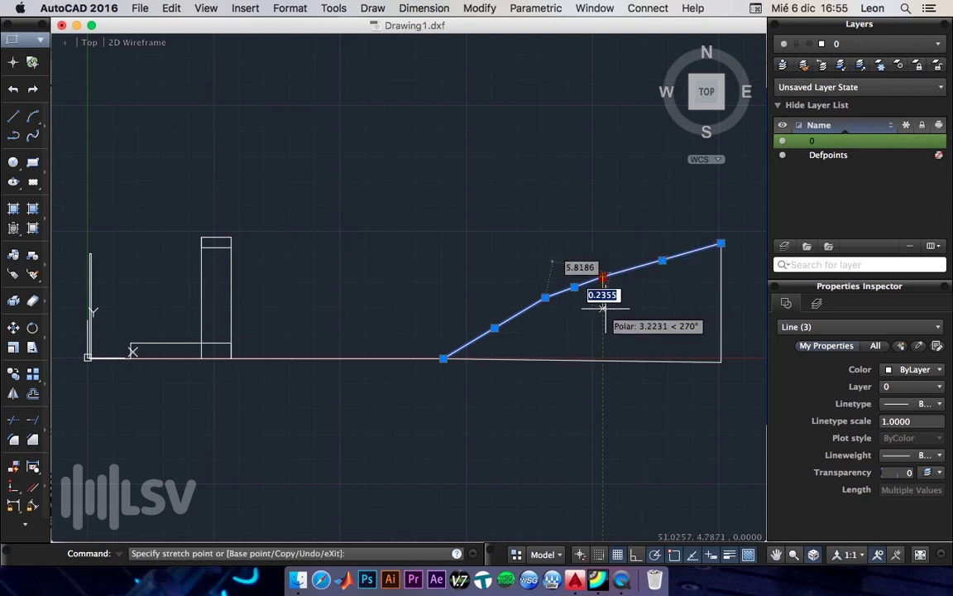
left_click(602, 293)
key("Escape")
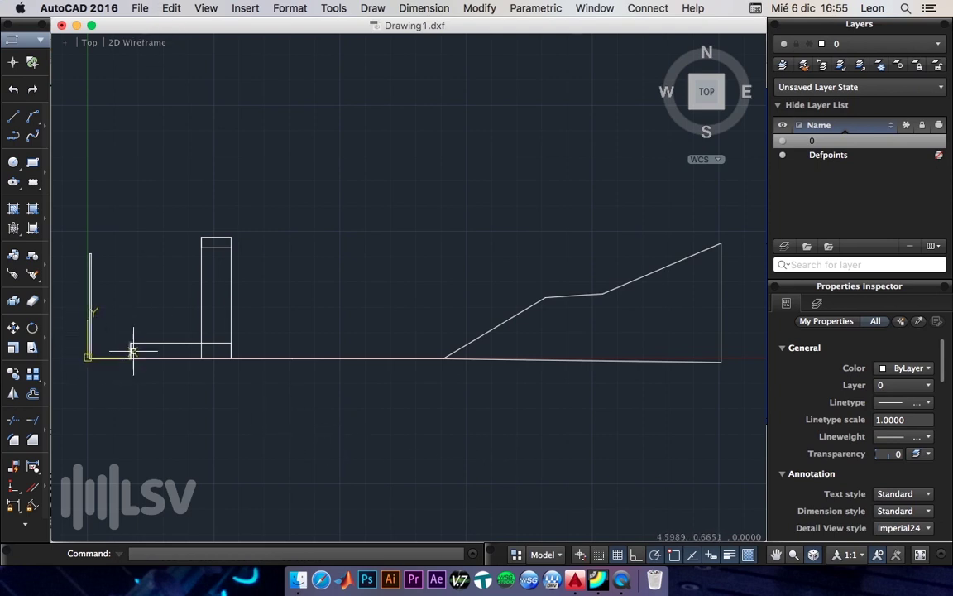
Step: Save the section drawing as Drawing2.dxf
left_click(138, 8)
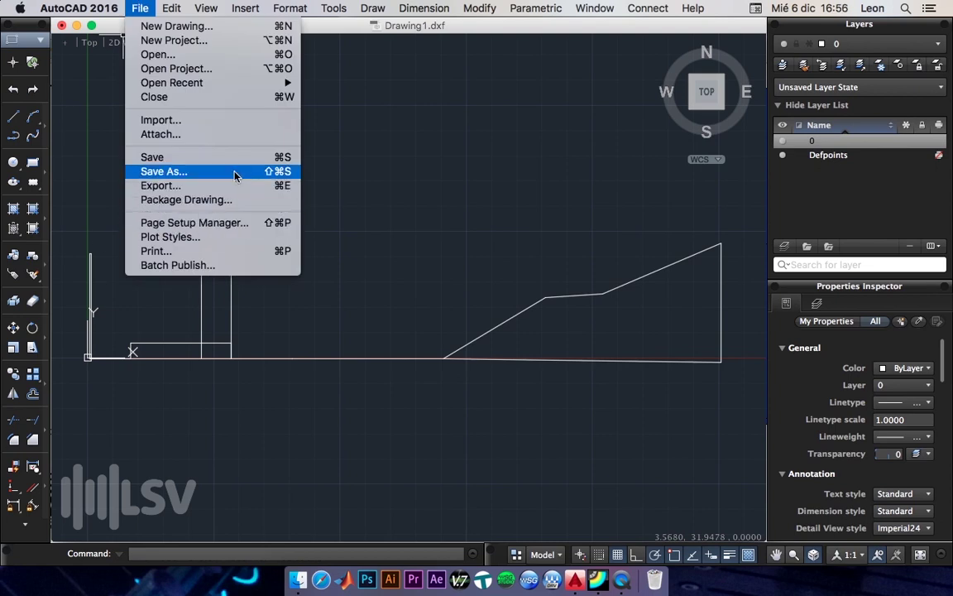
left_click(276, 174)
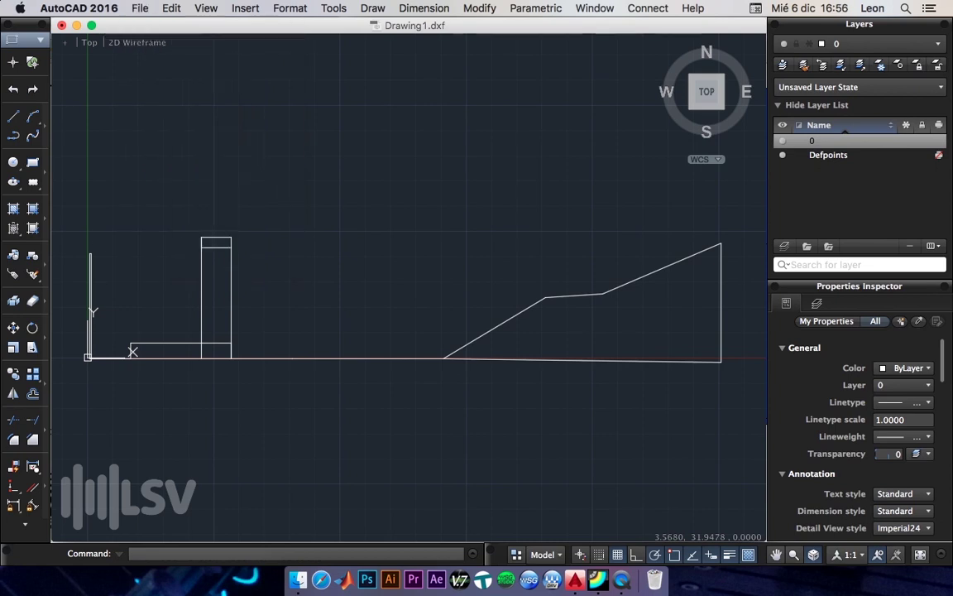
key("BackSpace")
type("2")
key("Return")
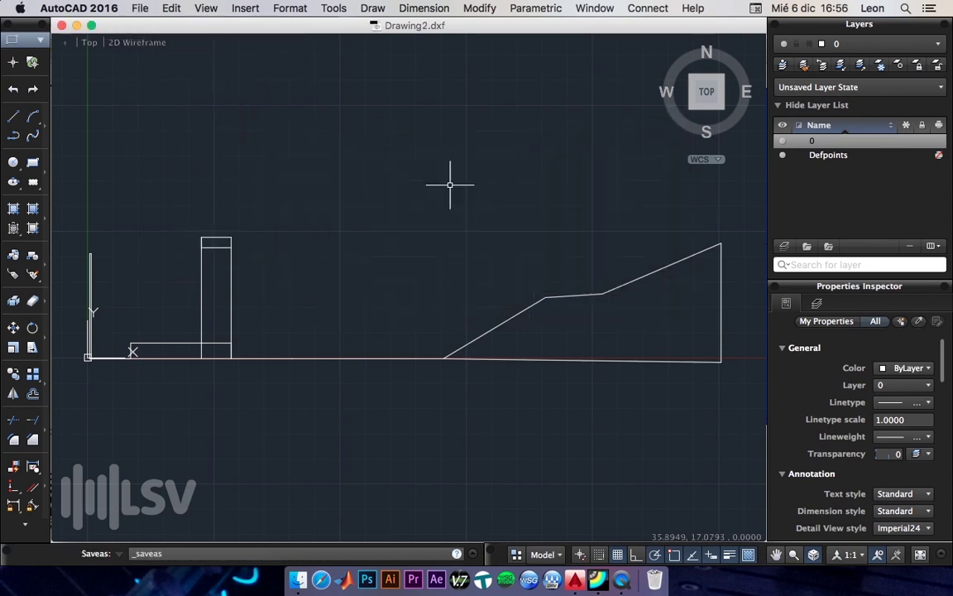
Step: Reopen and cancel the Save As dialog, then switch to MAPP XT
left_click(139, 7)
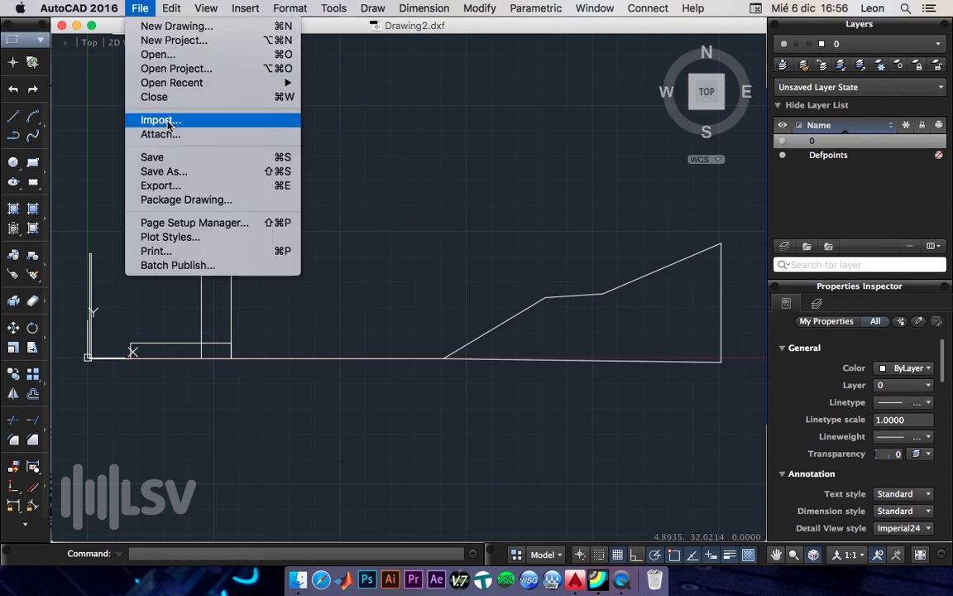
left_click(259, 172)
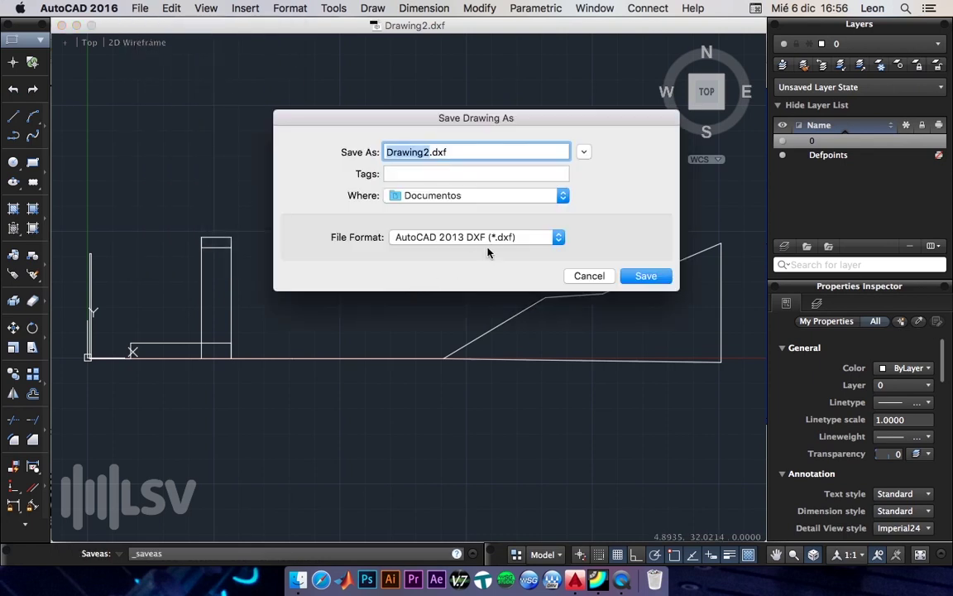
key("Escape")
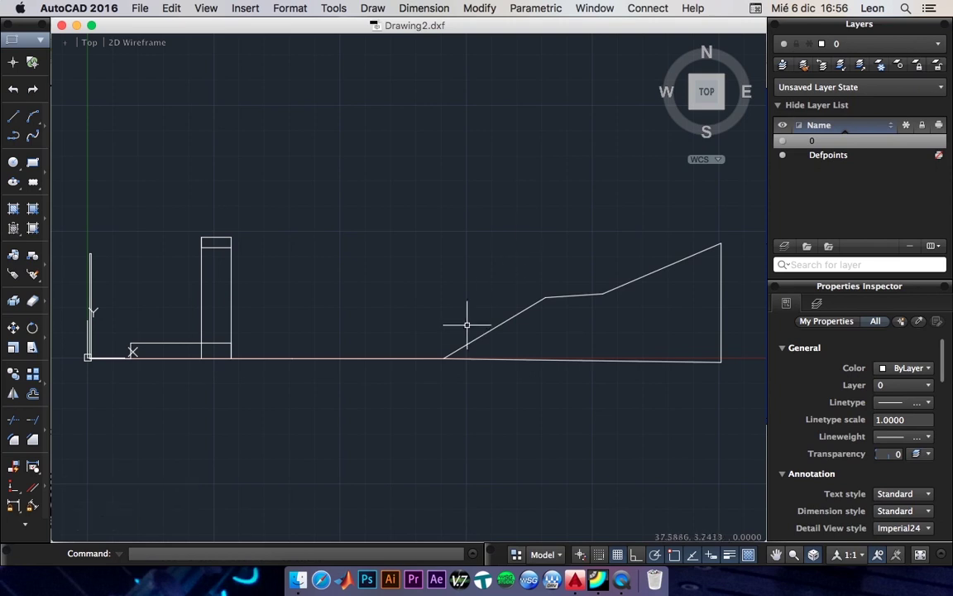
left_click(552, 579)
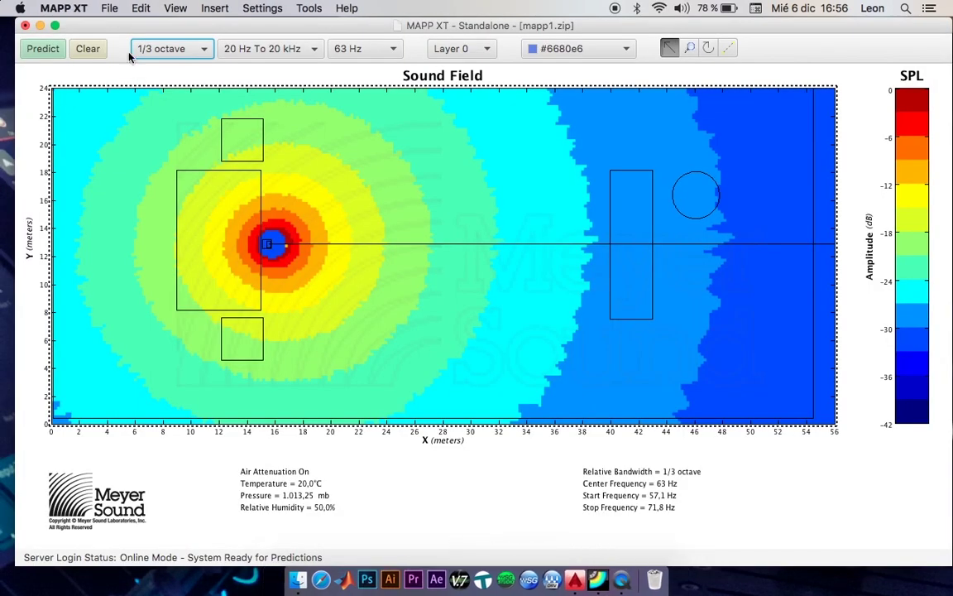
Step: Choose Drawing2.dxf for graphics import and edit the X origin in the import options
left_click(109, 8)
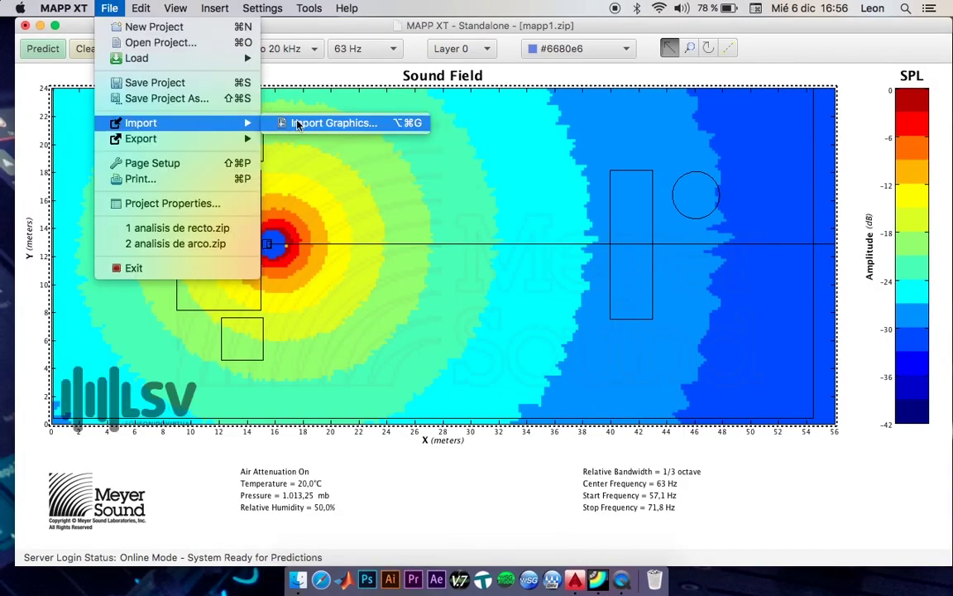
left_click(299, 123)
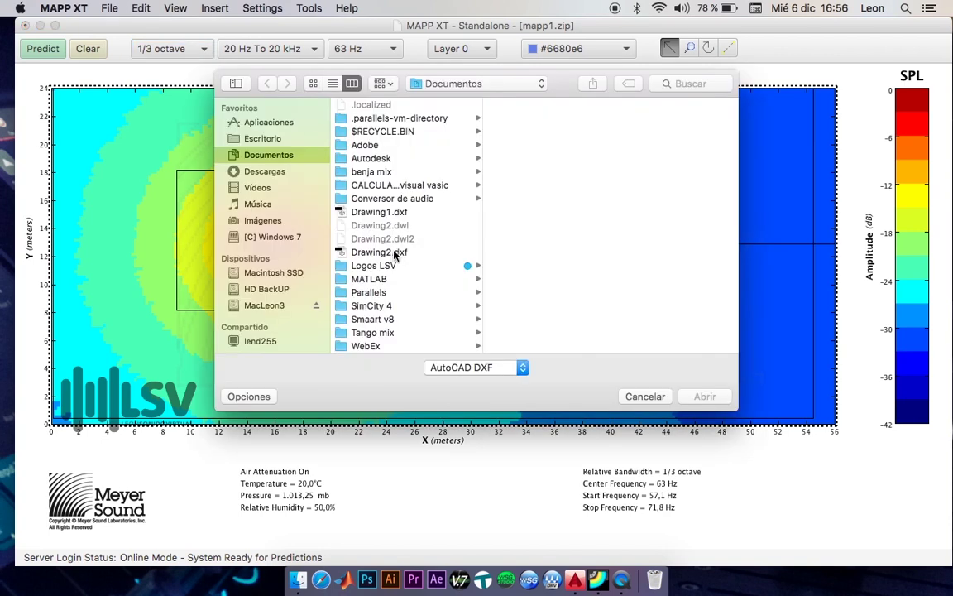
left_click(395, 253)
left_click(704, 397)
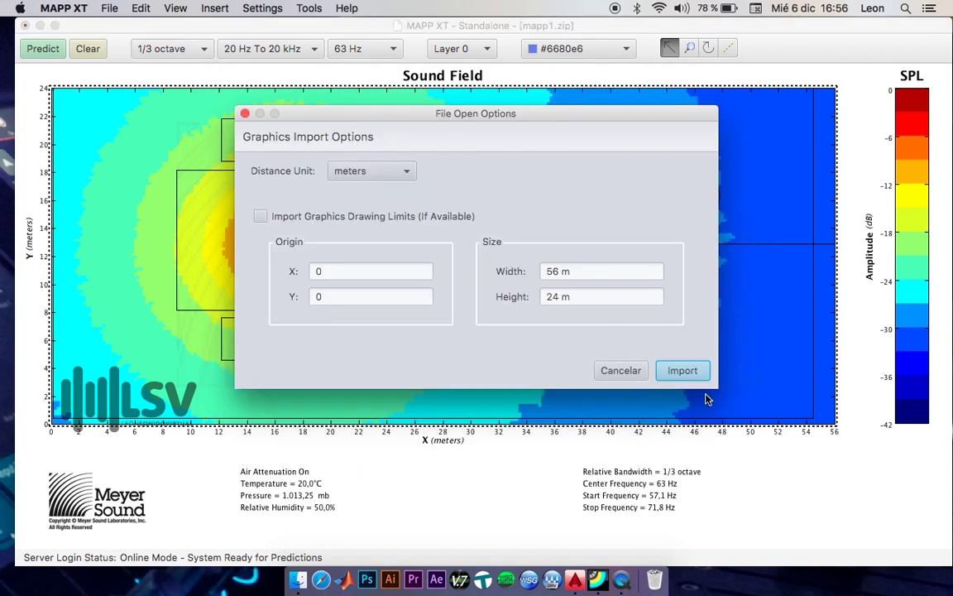
left_click(349, 273)
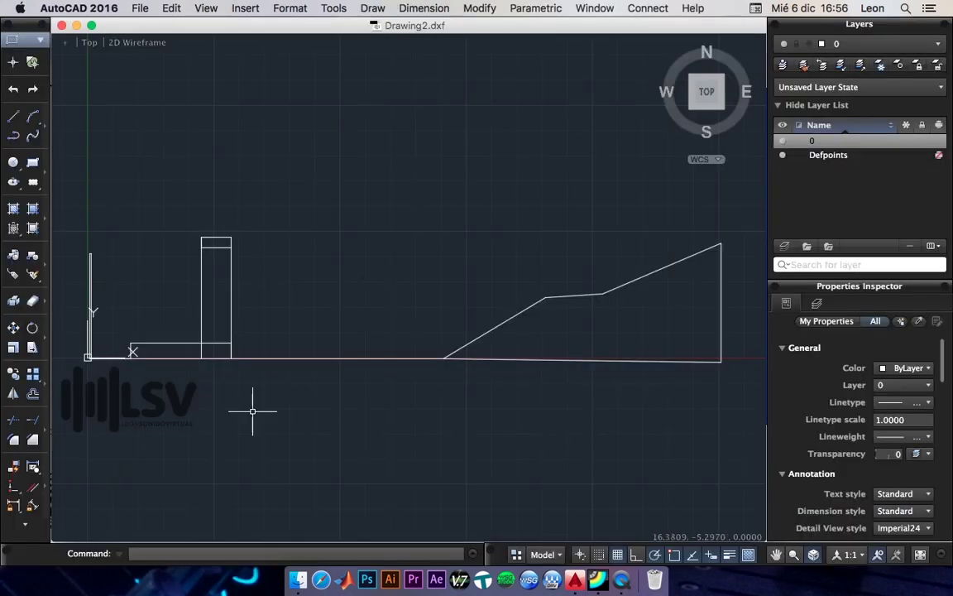
left_click(13, 507)
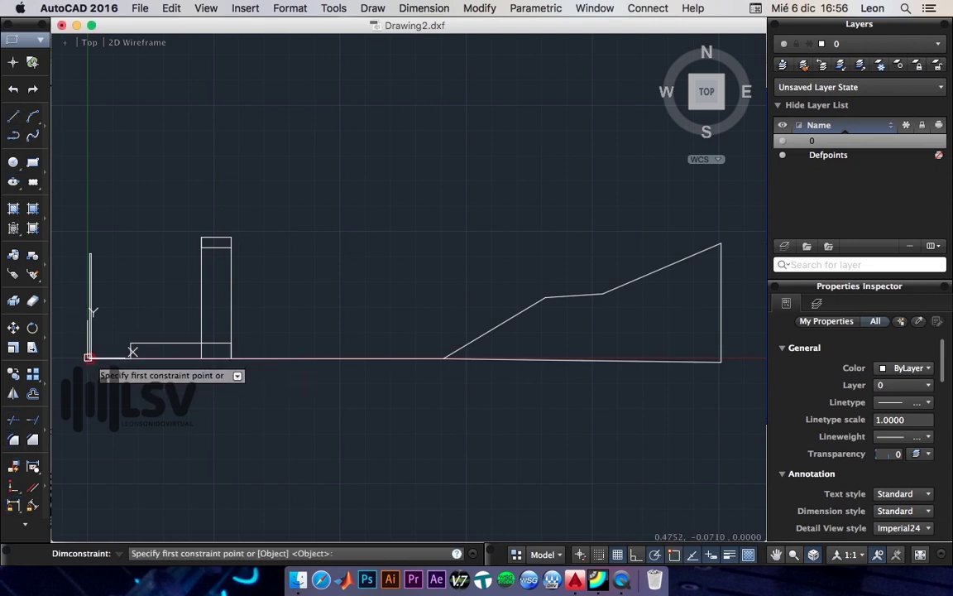
left_click(87, 357)
left_click(721, 362)
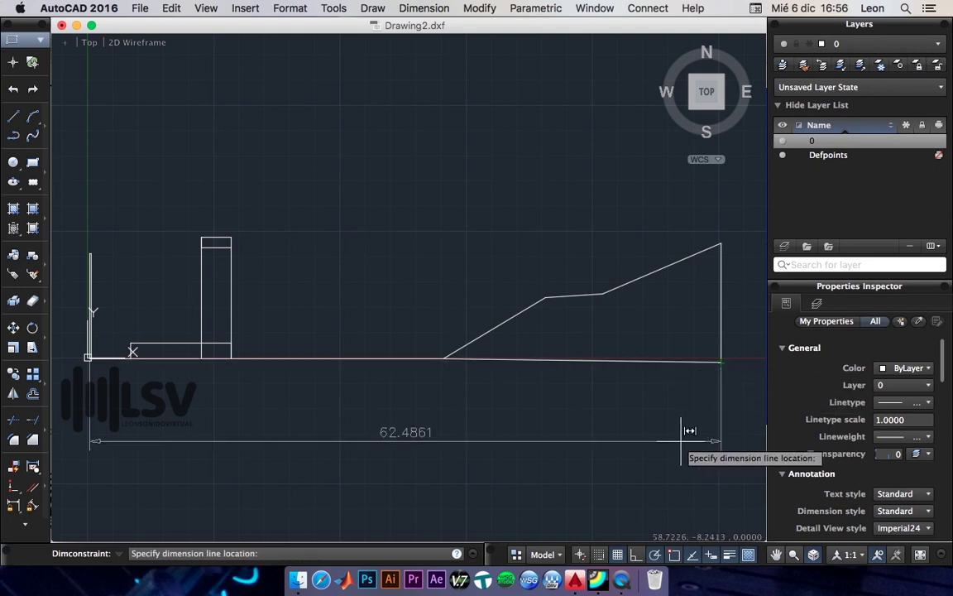
key("Escape")
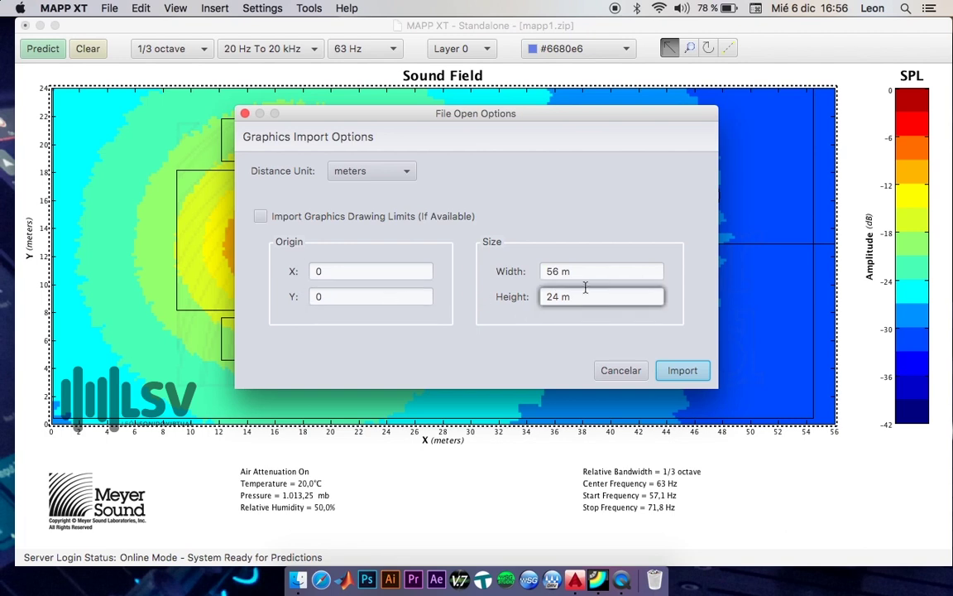
Step: Import the drawing at 62 m wide by 14 m high
left_click(601, 273)
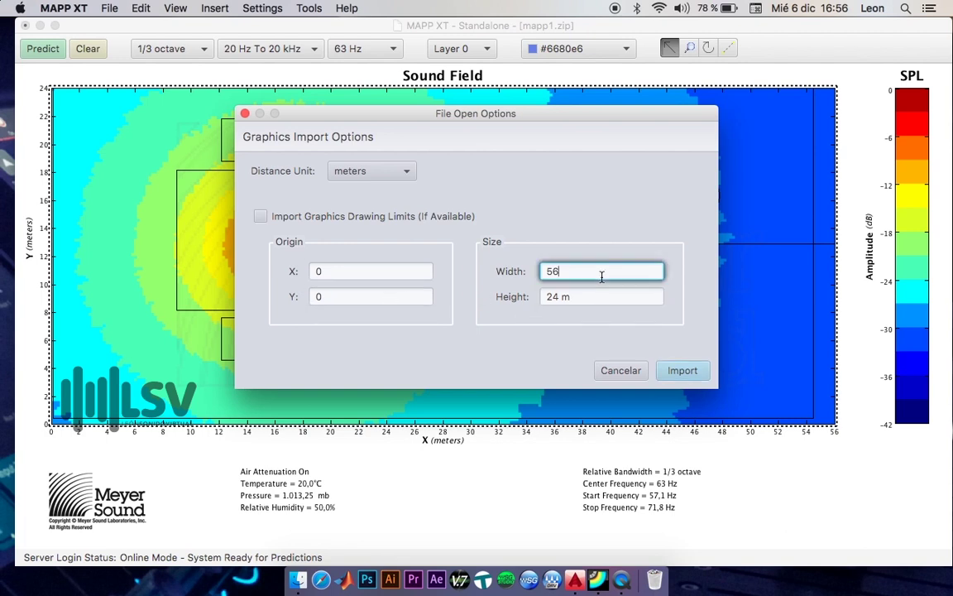
left_click(582, 298)
type("14")
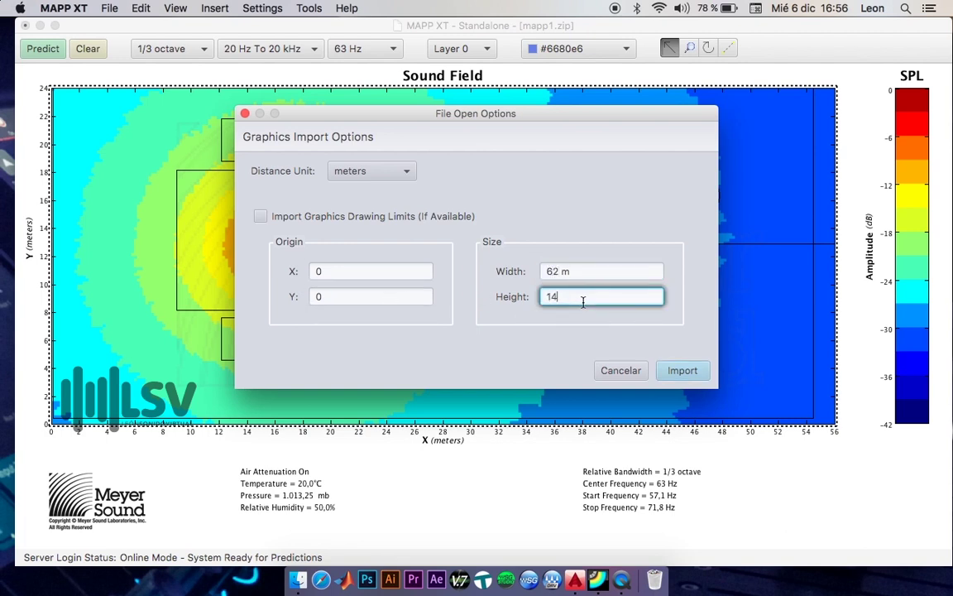
left_click(698, 376)
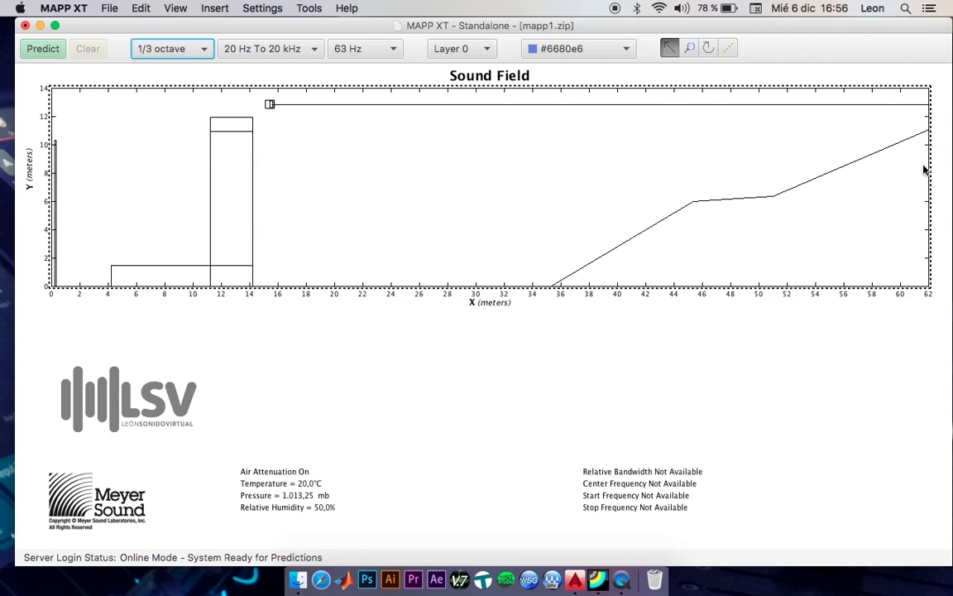
Step: Re-import Drawing2.dxf, checking the 62 m by 14 m size
left_click(214, 8)
mouse_move(137, 58)
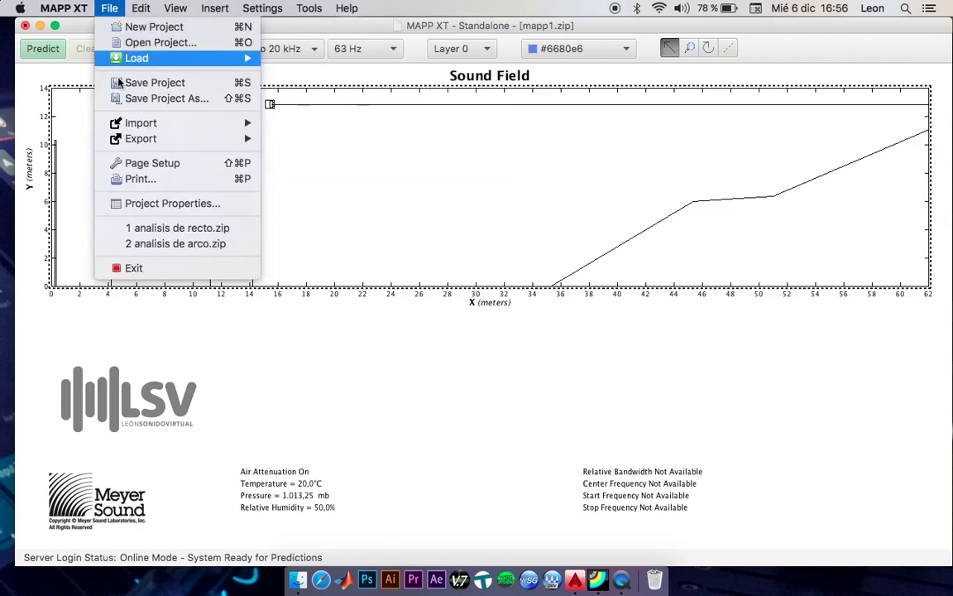
left_click(288, 122)
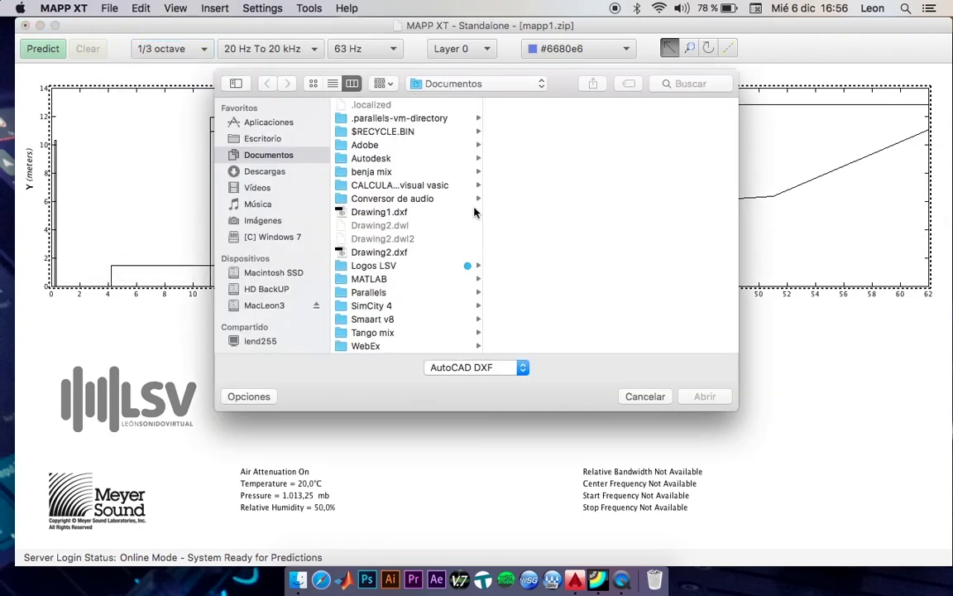
double_click(352, 249)
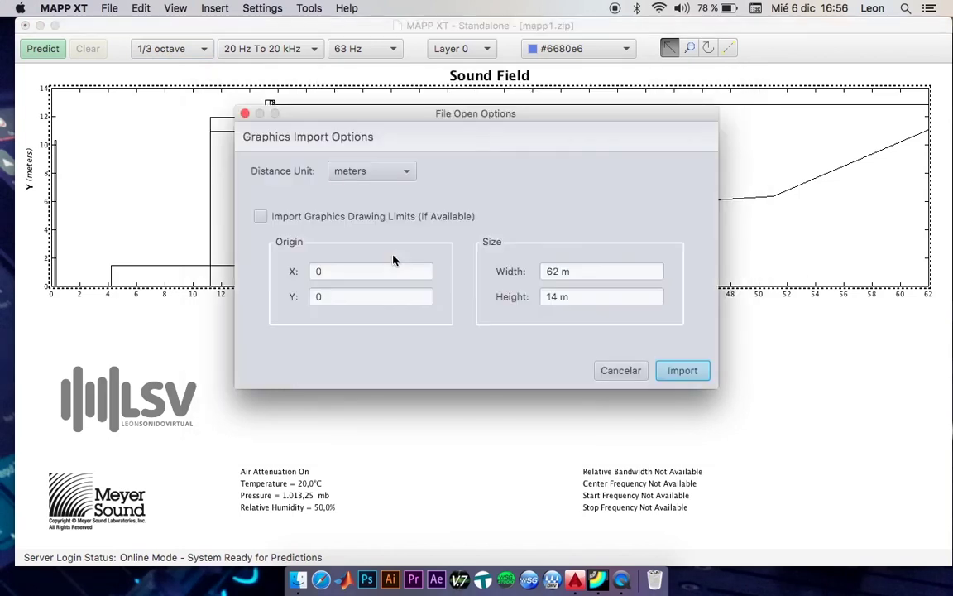
left_click(611, 294)
left_click(607, 270)
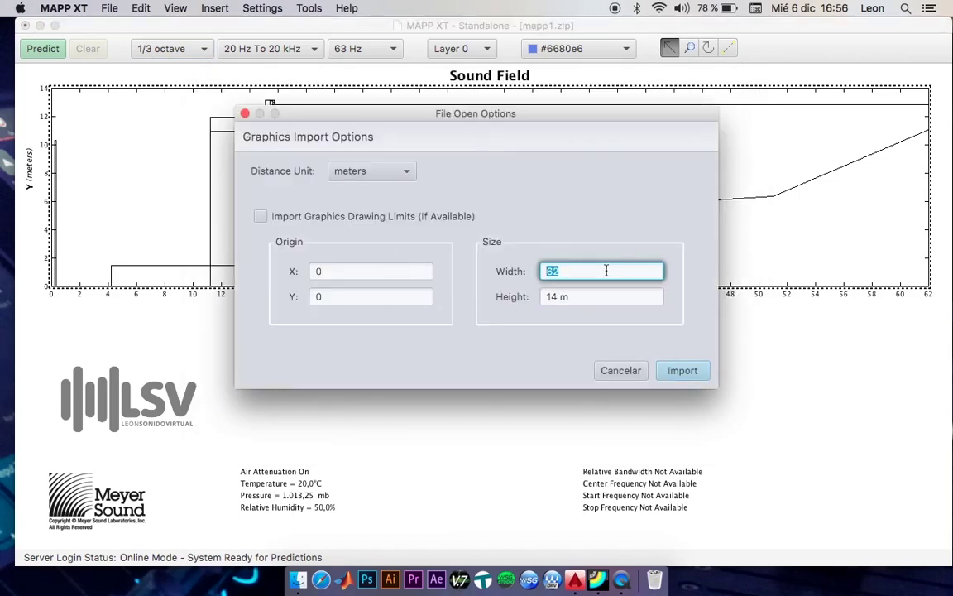
type("63")
left_click(683, 371)
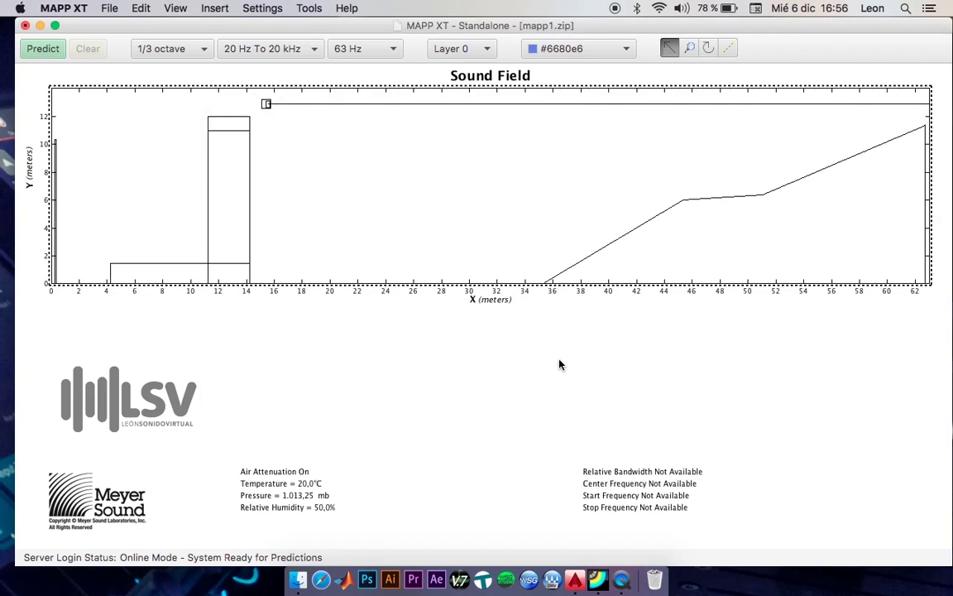
Step: Delete the old loudspeaker from the room section, then bring up the empty plot's insert options
right_click(266, 105)
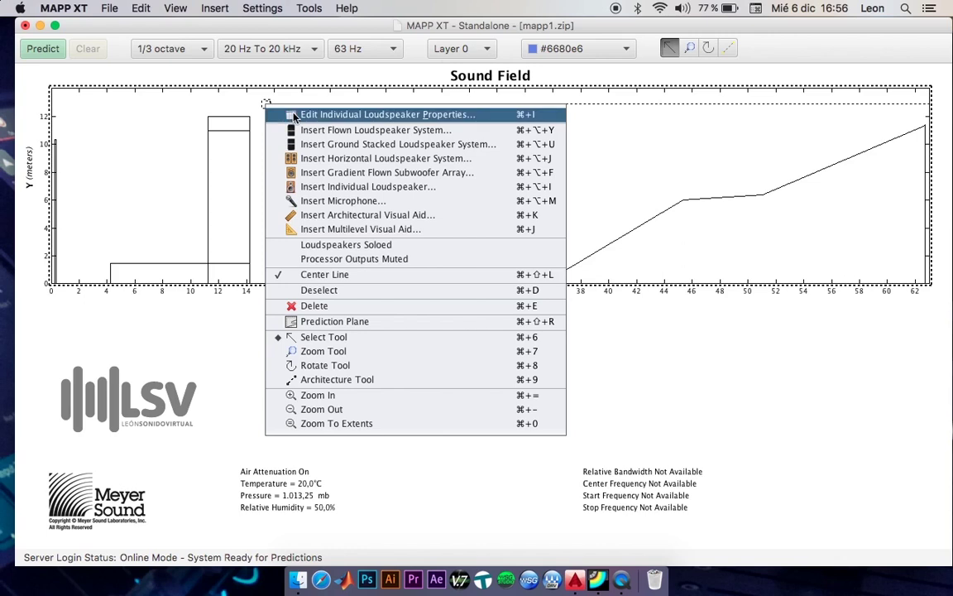
left_click(331, 306)
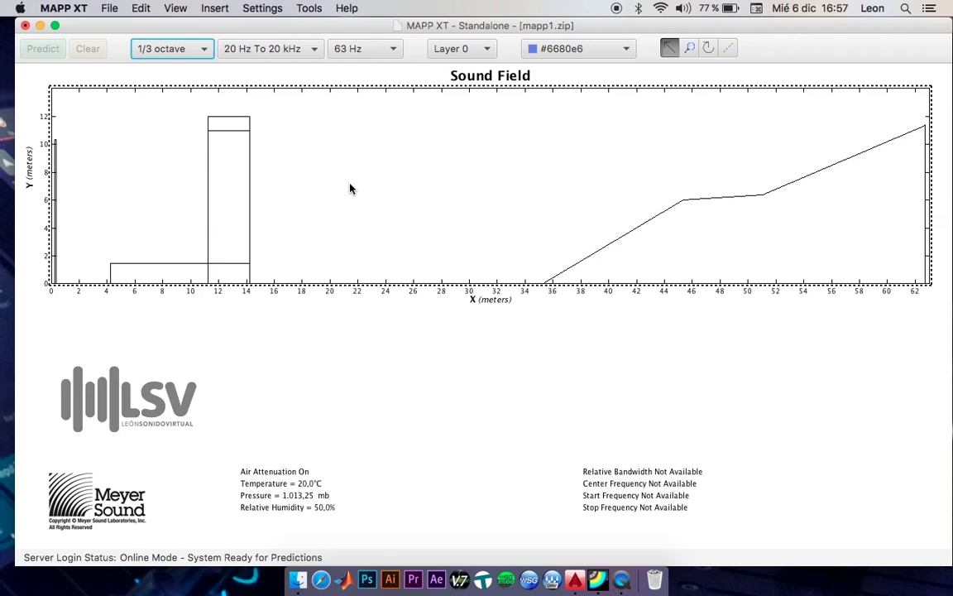
right_click(350, 189)
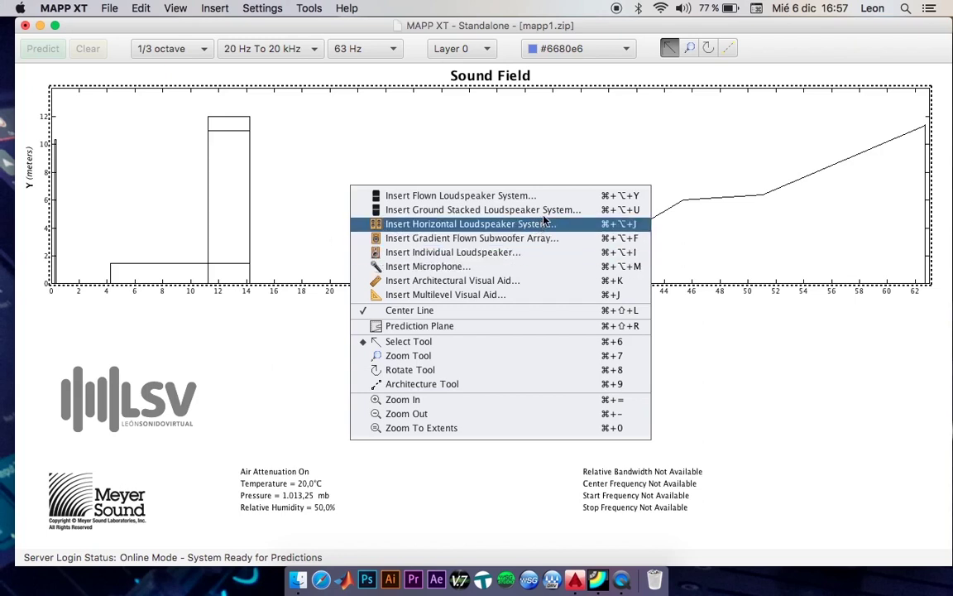
Step: Insert a flown LEOPARD array of nine cabinets atop the tower near x 13 m
left_click(529, 195)
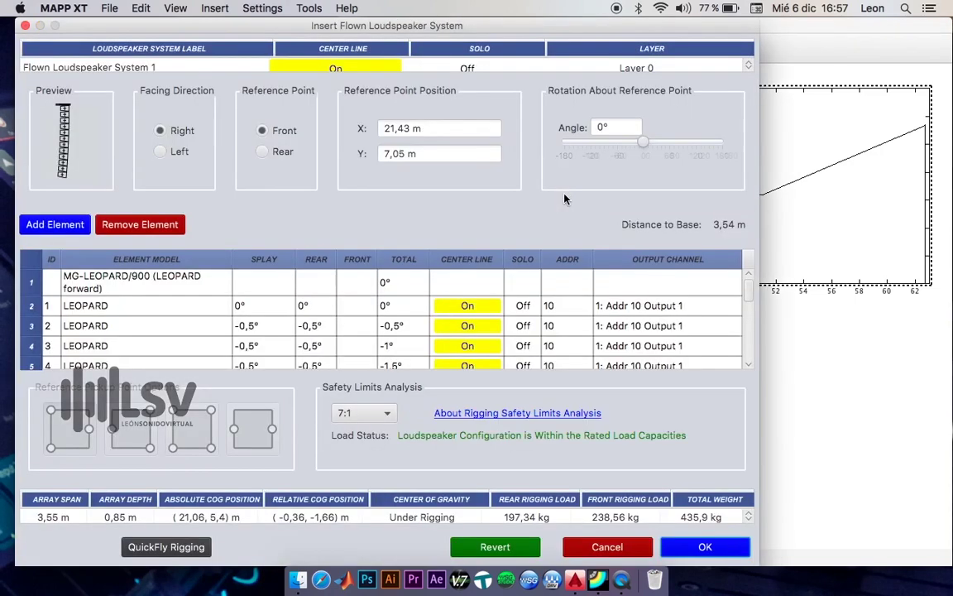
left_click(157, 225)
left_click(157, 224)
left_click(157, 224)
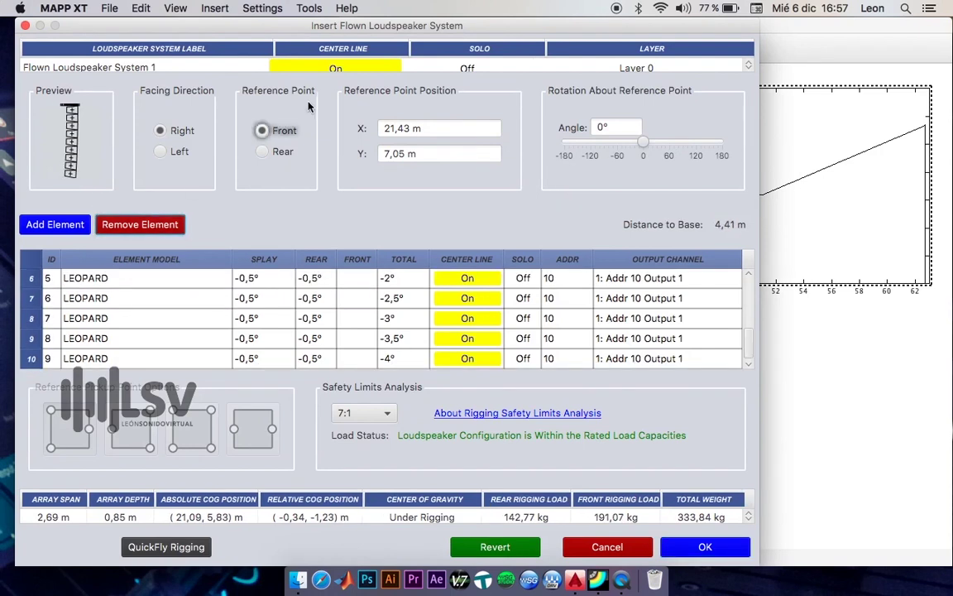
left_click_drag(348, 26, 401, 25)
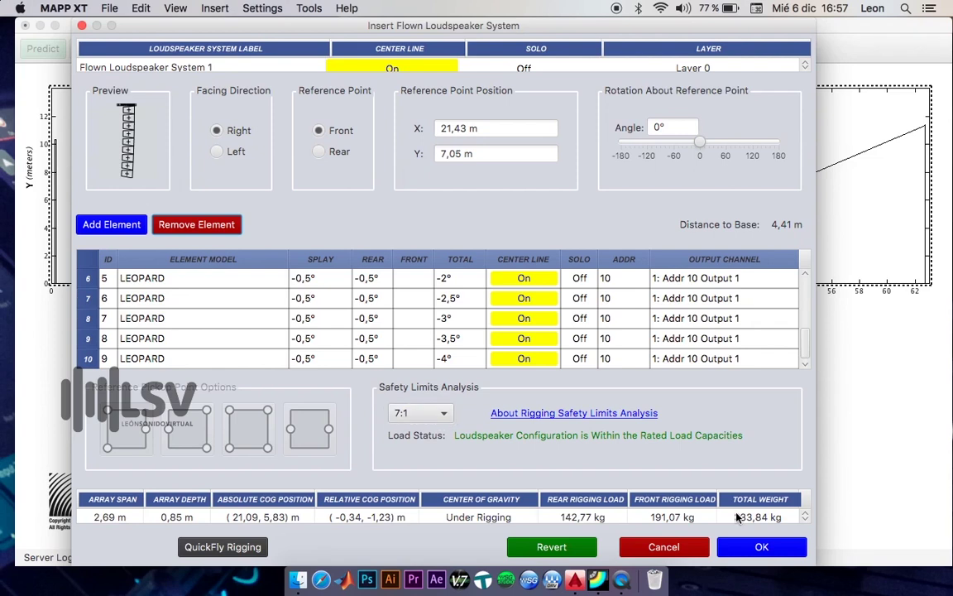
left_click(787, 559)
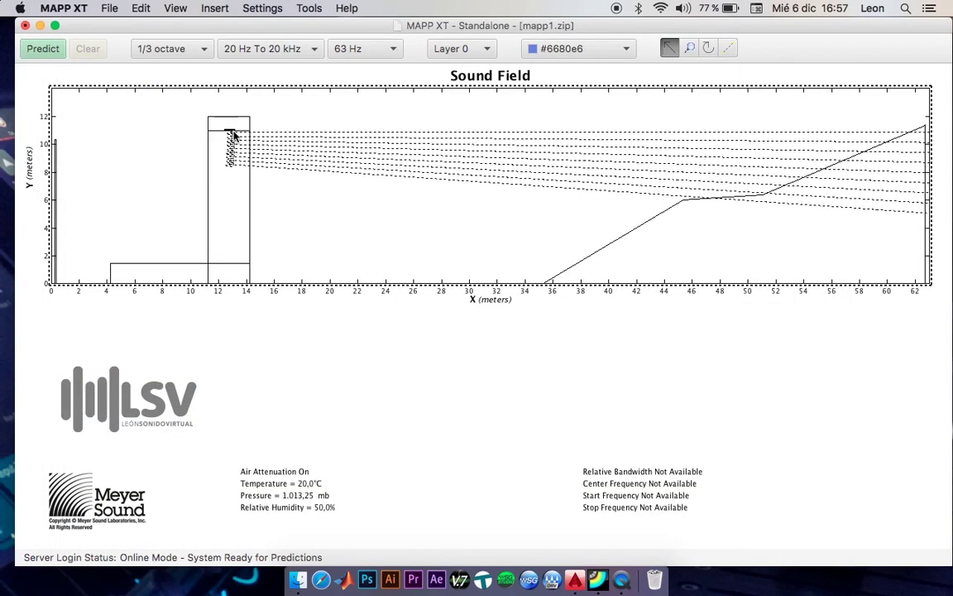
Step: Extend the flown LEOPARD array to twelve cabinets and set cabinet 9's splay to -1°
right_click(230, 145)
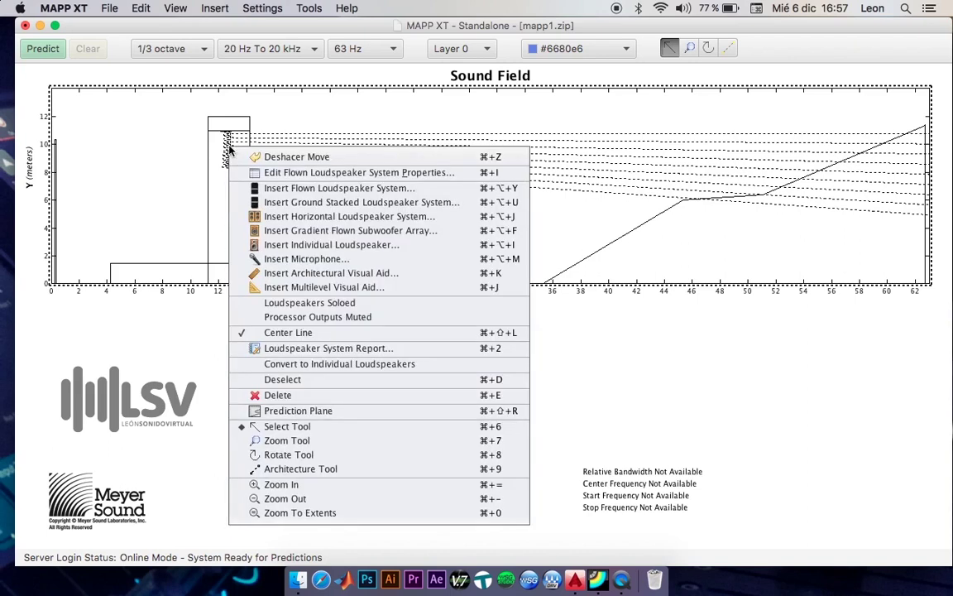
left_click(281, 157)
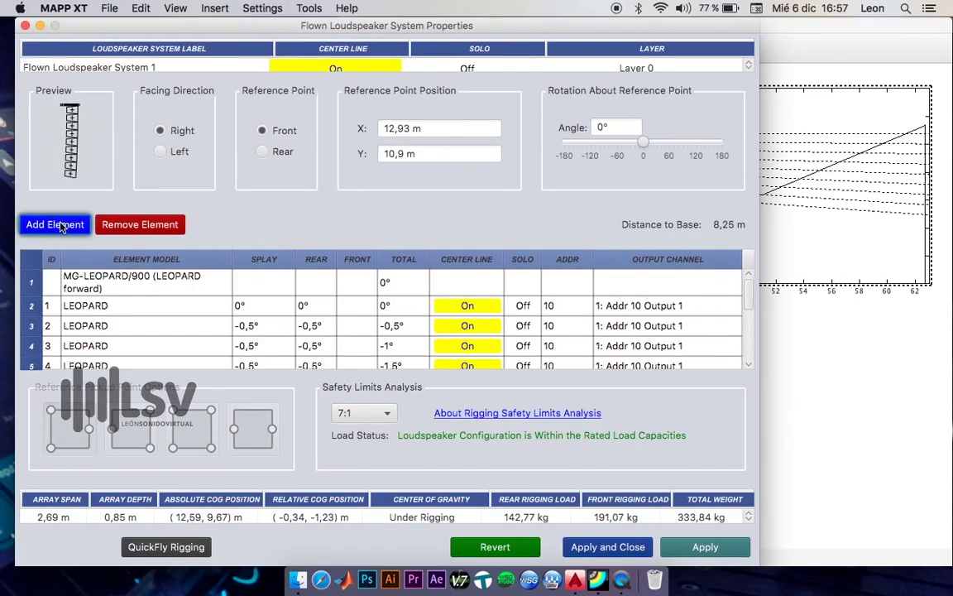
left_click(54, 224)
left_click(261, 296)
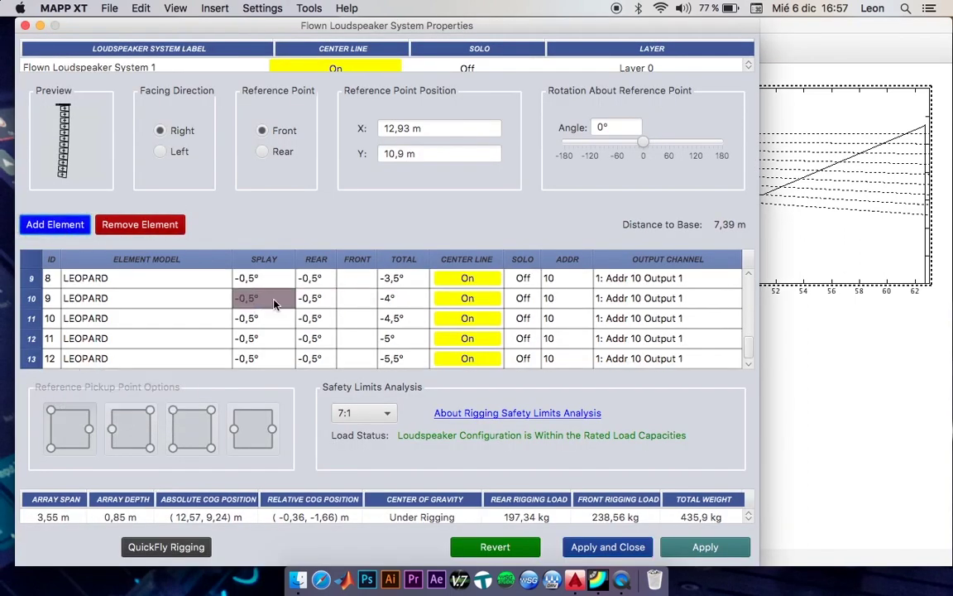
left_click(262, 296)
left_click(273, 335)
Step: Set splays of cabinets 10, 11 and 12 to -3°, -4° and -5° and apply
left_click(273, 319)
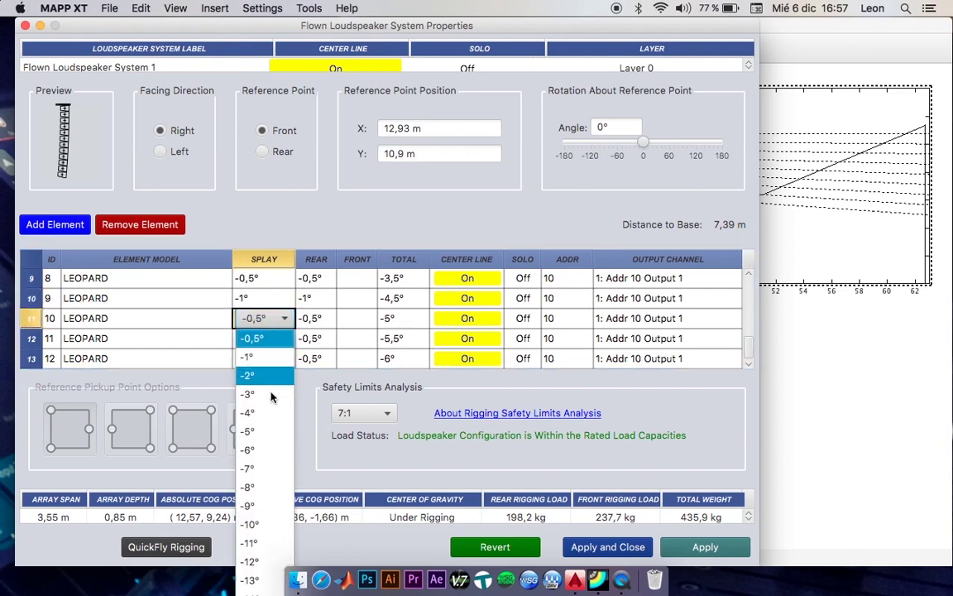
left_click(272, 395)
left_click(271, 348)
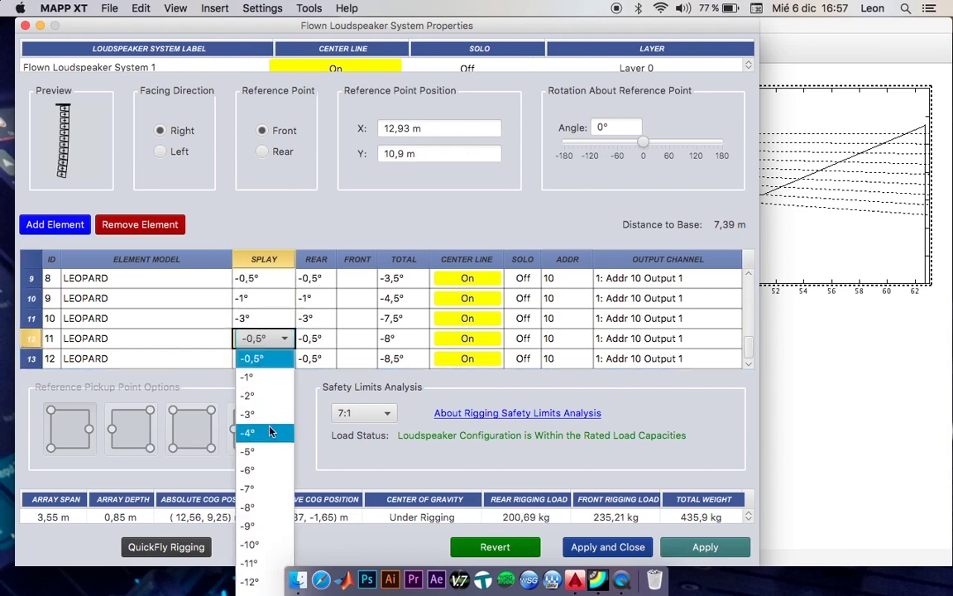
left_click(268, 431)
left_click(265, 359)
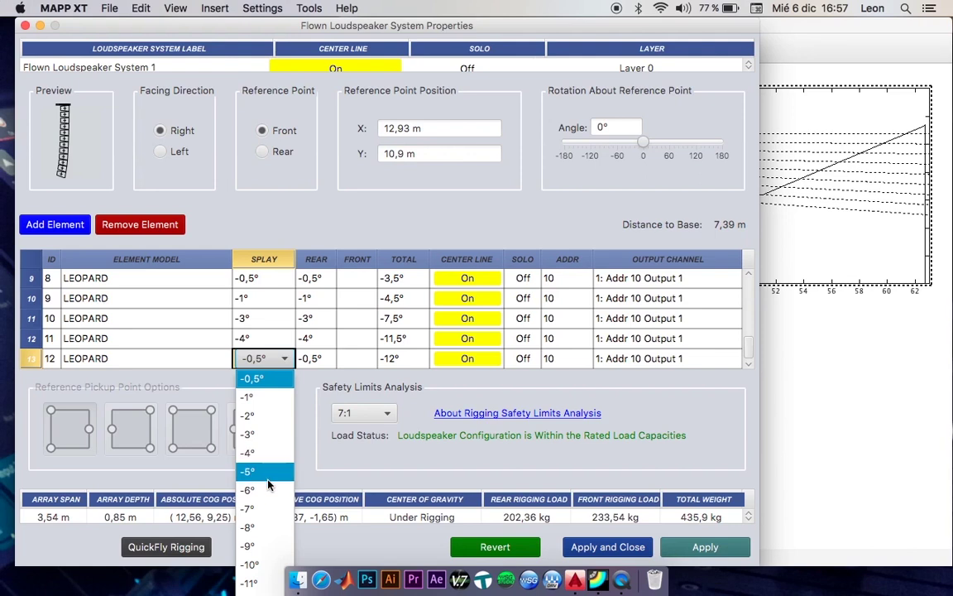
left_click(267, 477)
left_click(607, 547)
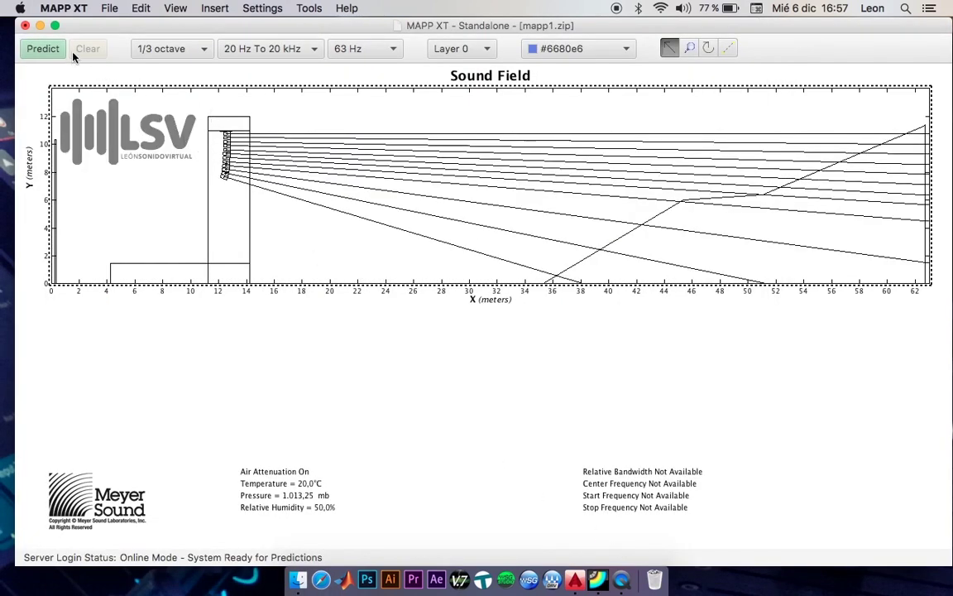
Step: Run a 500 Hz SPL prediction for the array, then clear the colour map
left_click(361, 48)
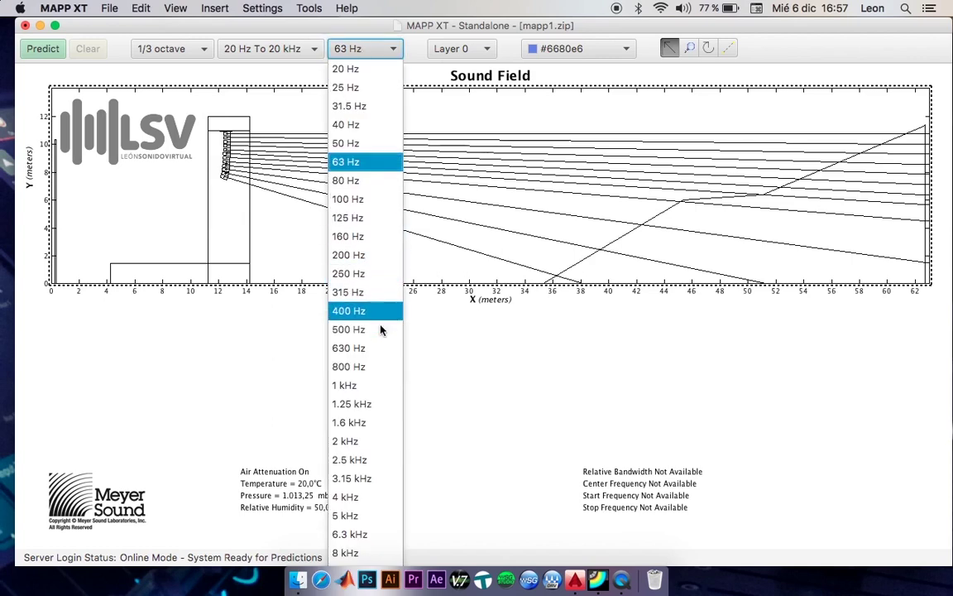
left_click(346, 326)
left_click(37, 50)
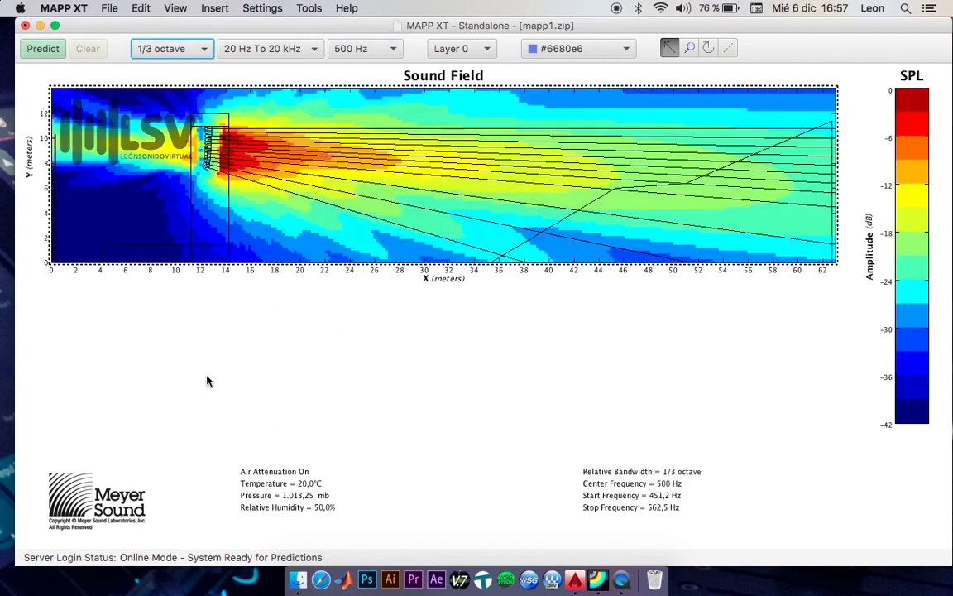
left_click(88, 50)
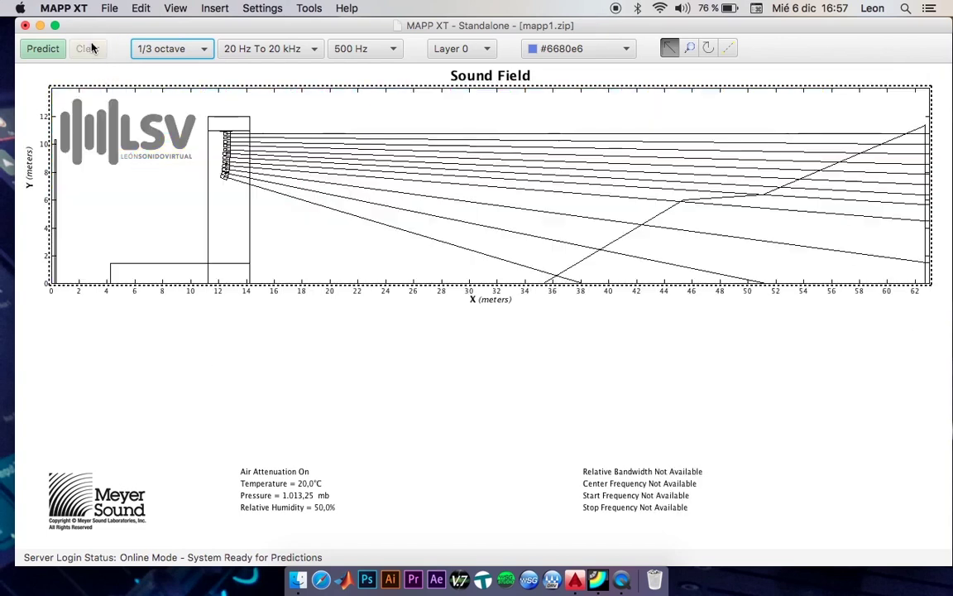